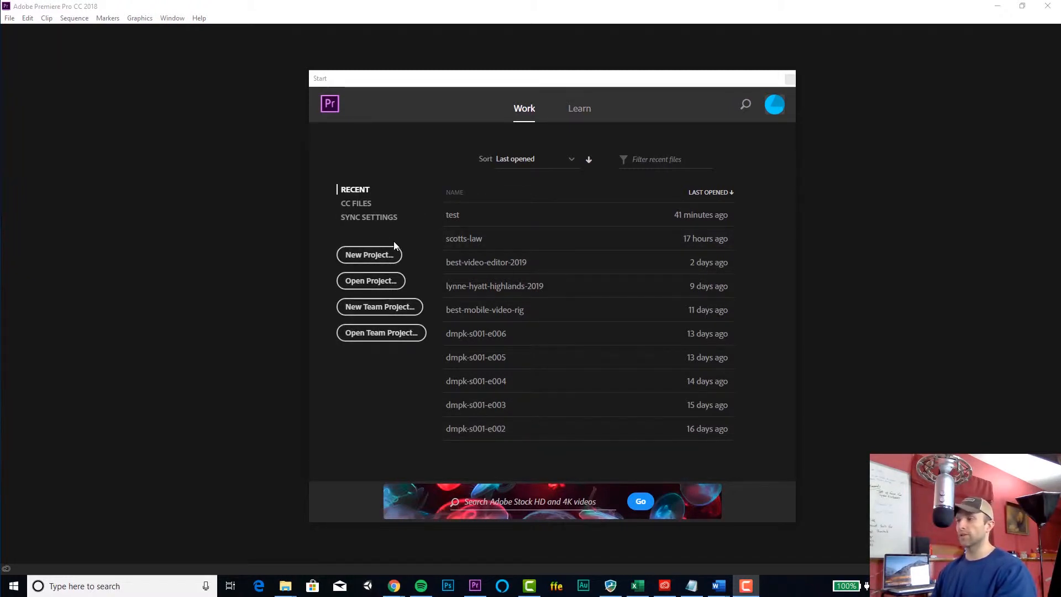
Start a new project named test-project
click(386, 255)
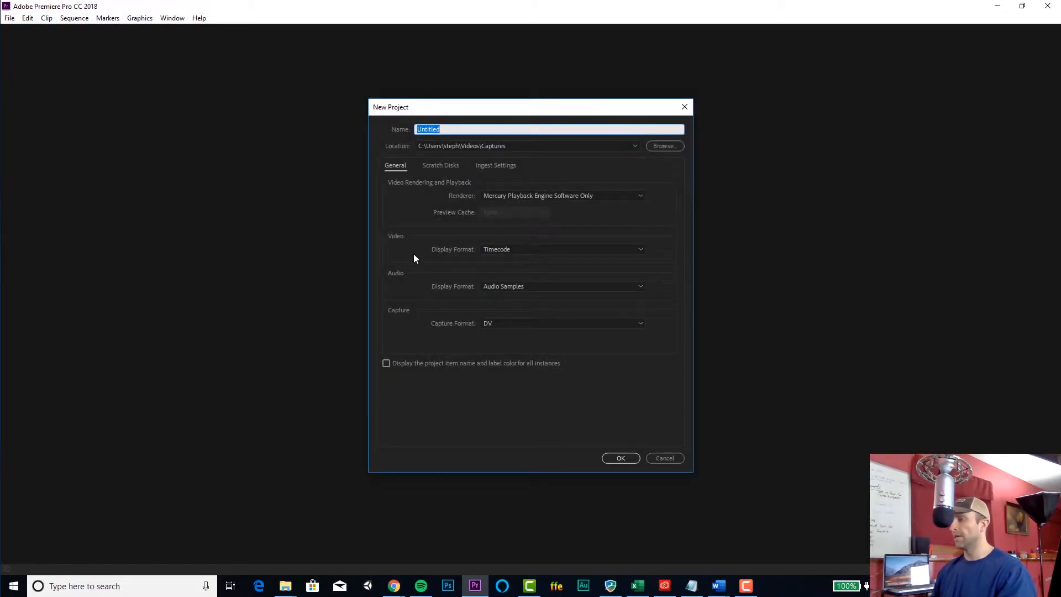
text(test-proje)
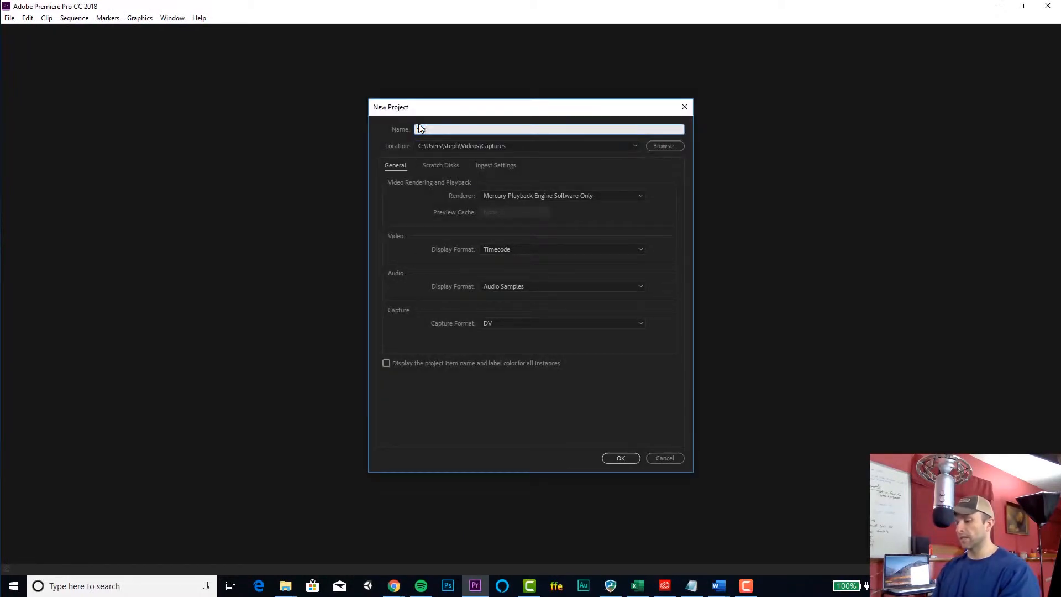
text(ct)
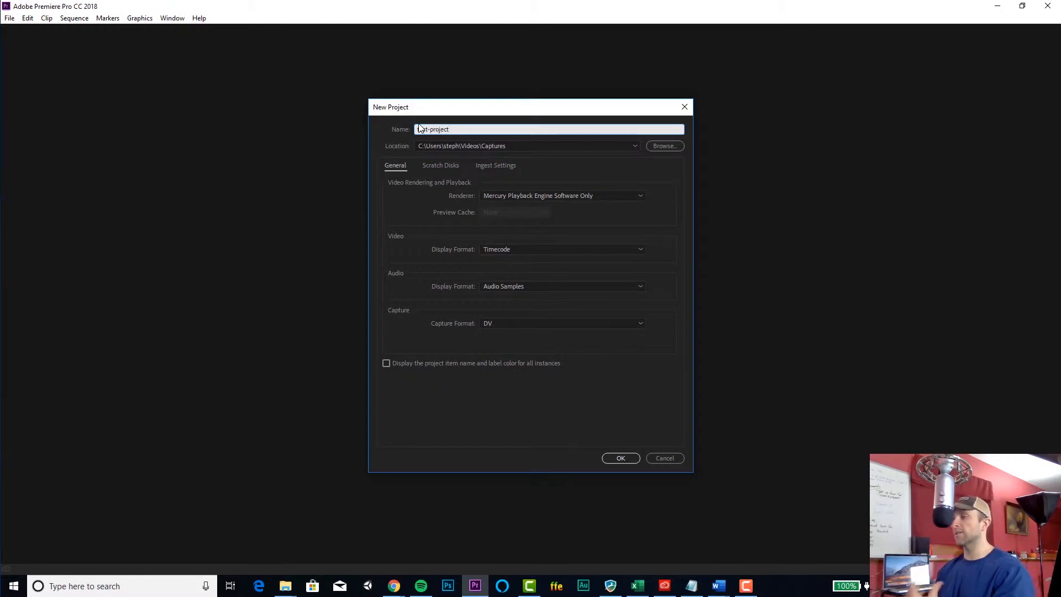
Browse for the project location and create a folder named TEst Video inside the Videos folder
click(657, 147)
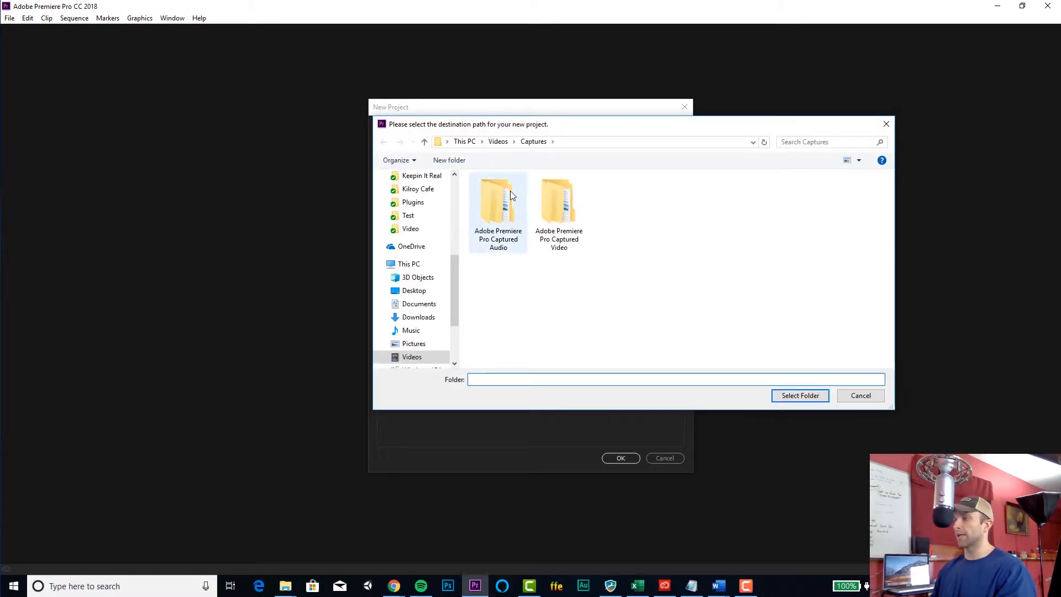
click(431, 358)
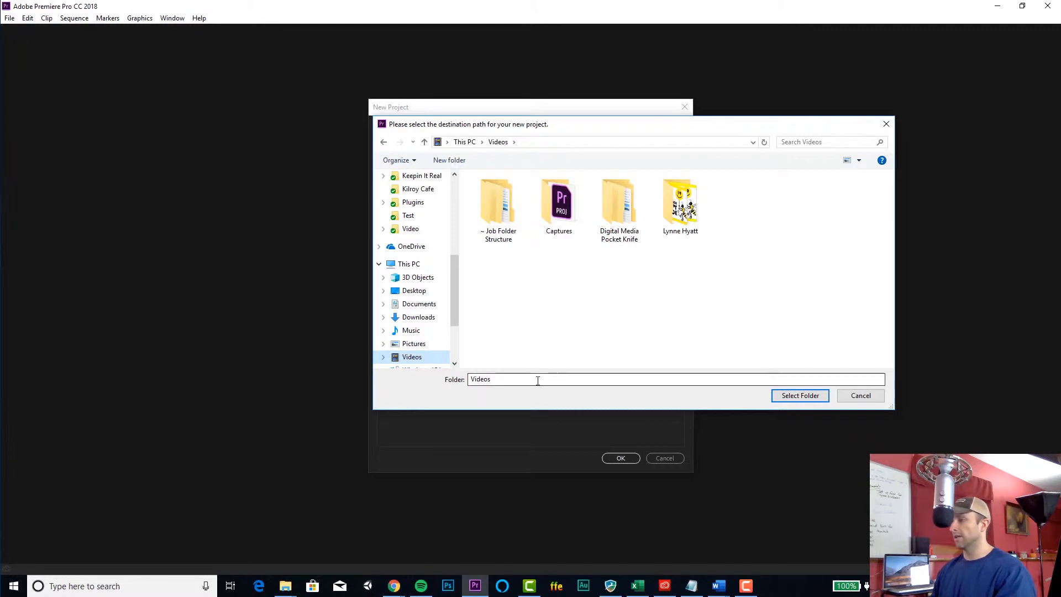
drag(538, 379, 445, 383)
key(BackSpace)
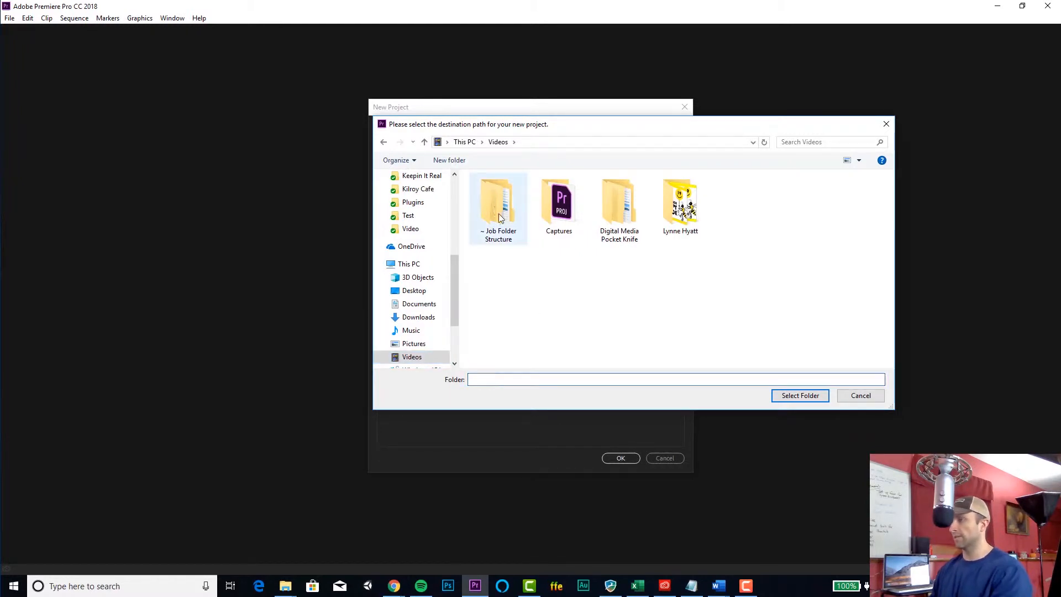
click(449, 160)
text(TEst Video)
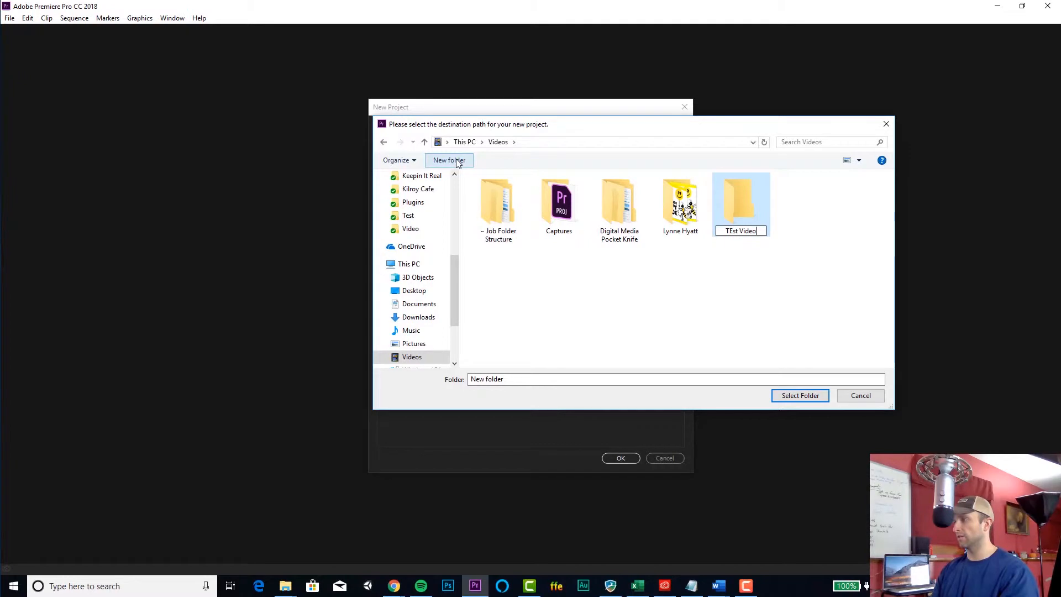
key(Return)
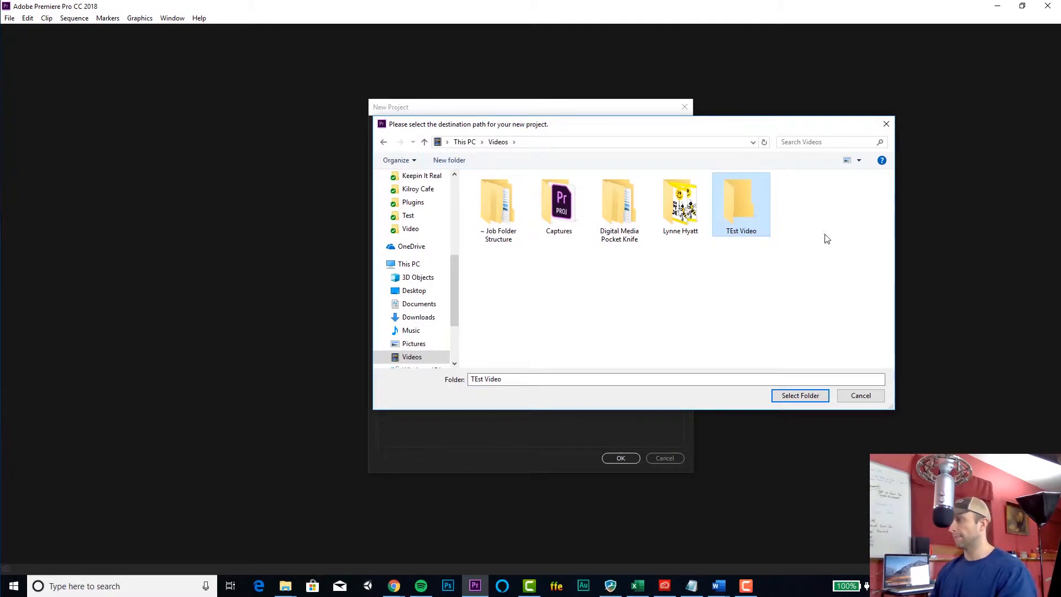
Set the TEst Video folder as the project location and create the project
double_click(744, 195)
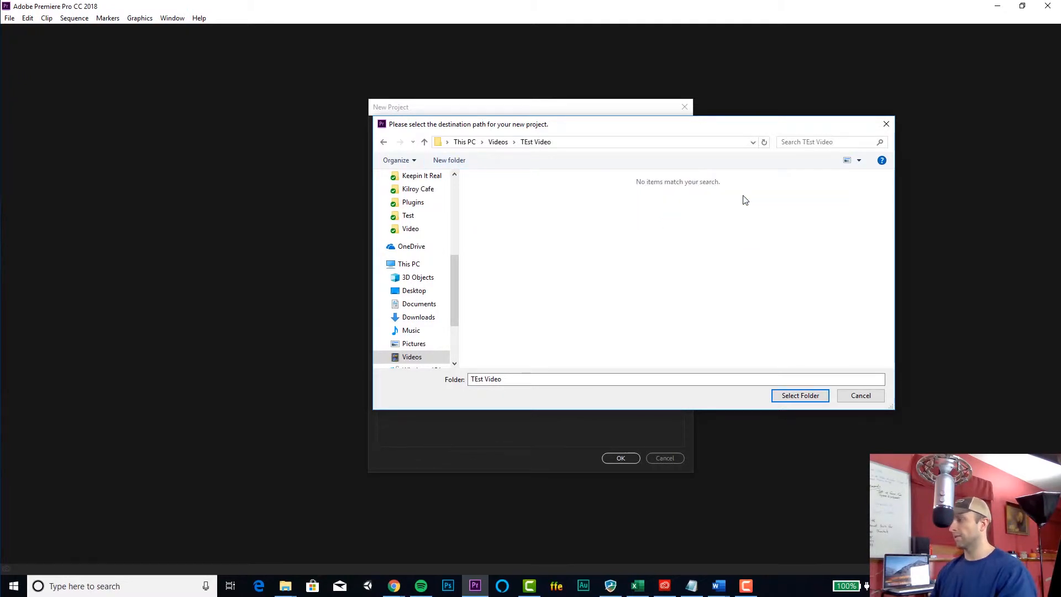
click(789, 398)
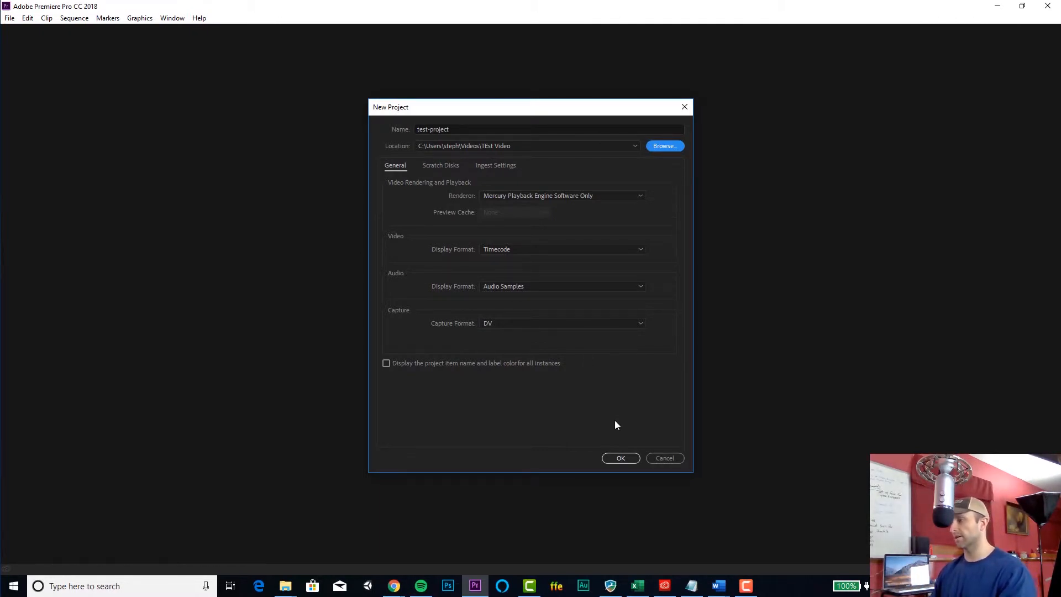
click(621, 459)
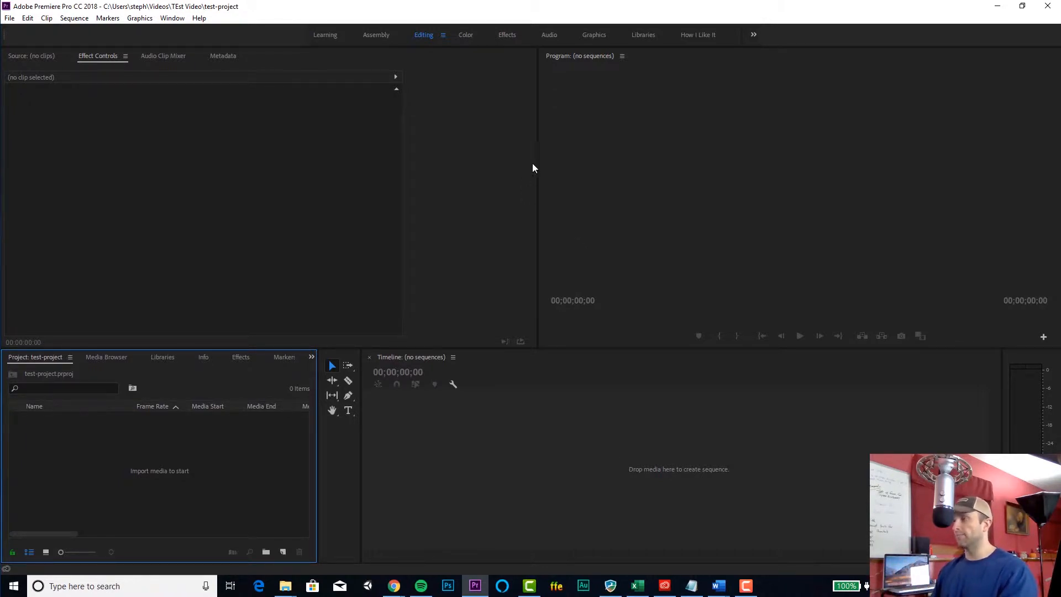
Switch the workspace to All Panels and close the floating Legacy Title window
click(357, 178)
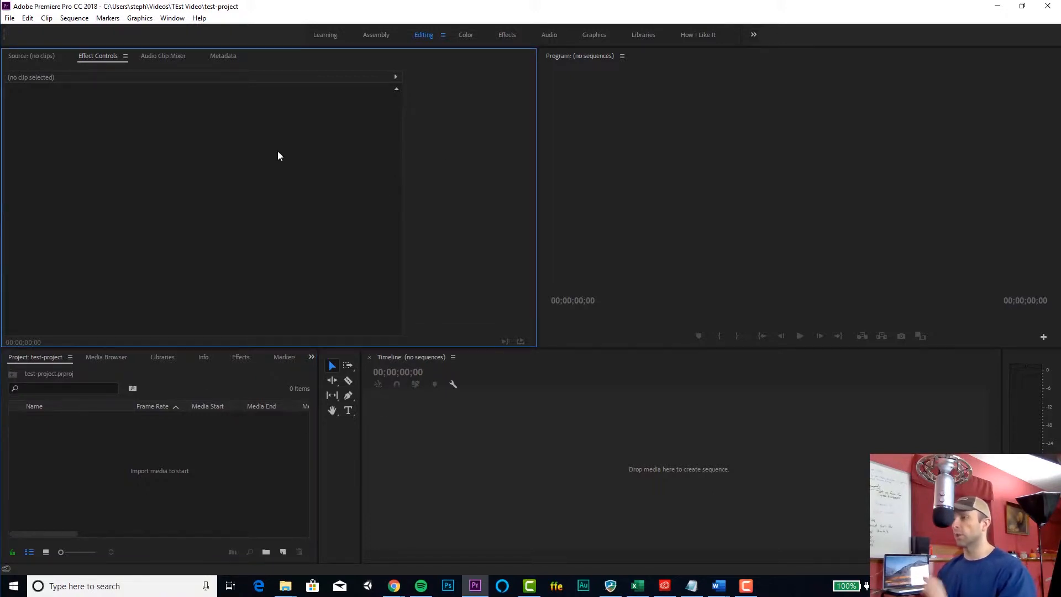
click(172, 18)
click(199, 18)
click(172, 18)
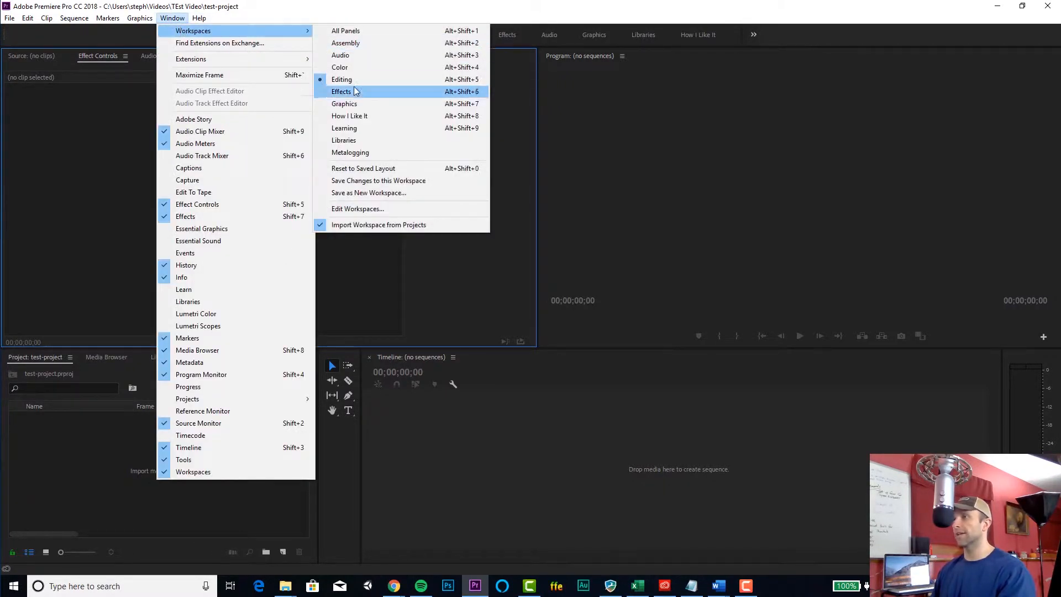
click(359, 33)
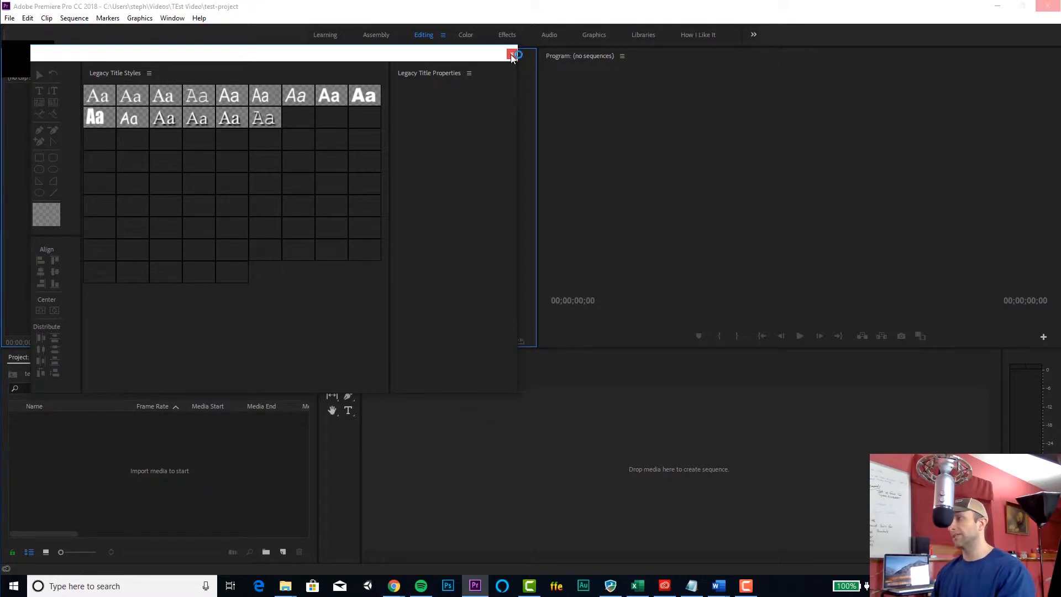
click(512, 56)
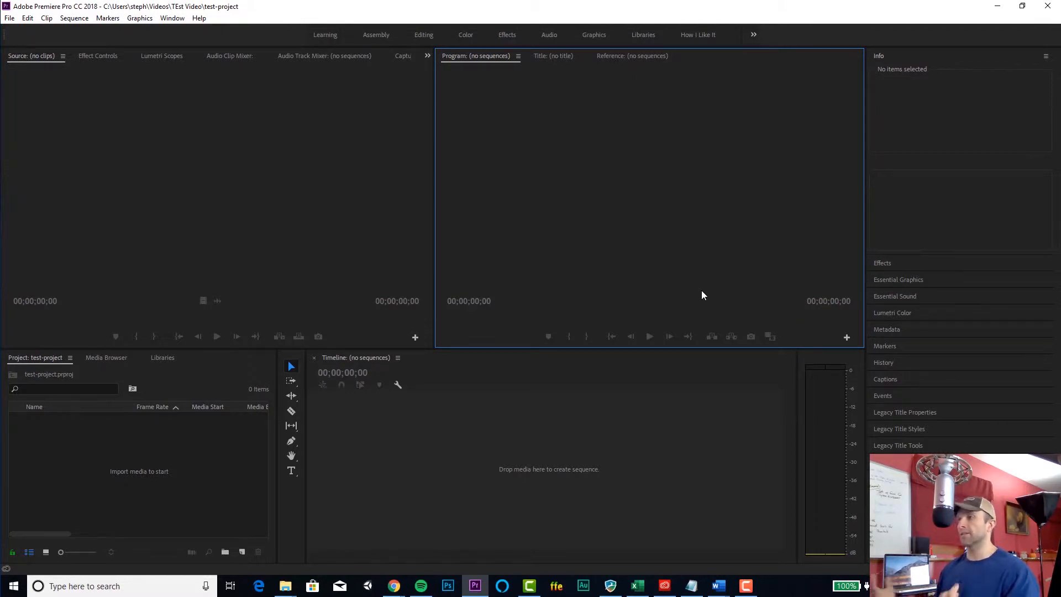
click(340, 216)
click(509, 188)
click(399, 200)
click(494, 201)
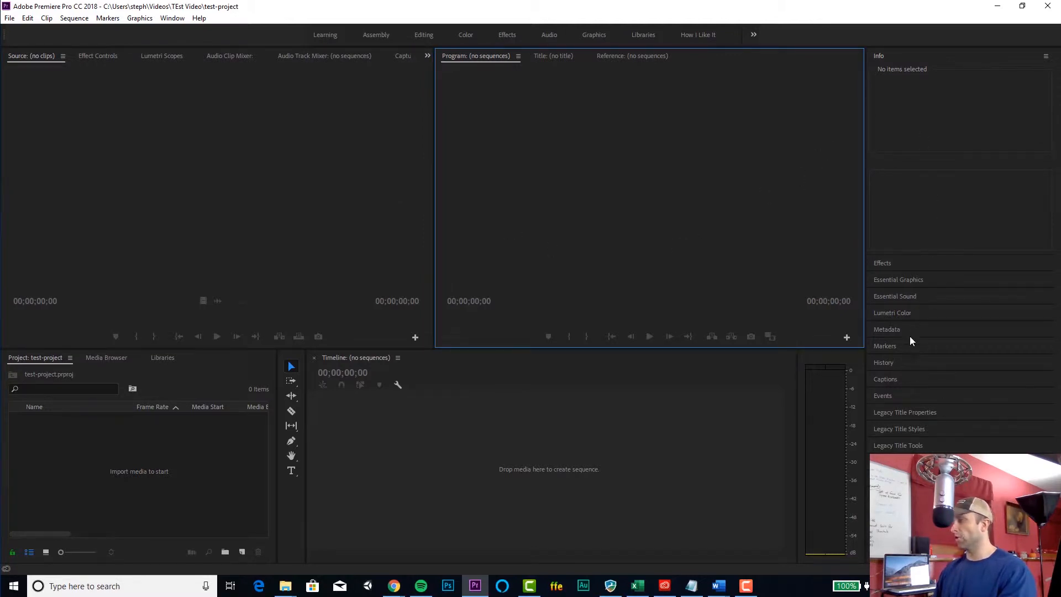
click(531, 470)
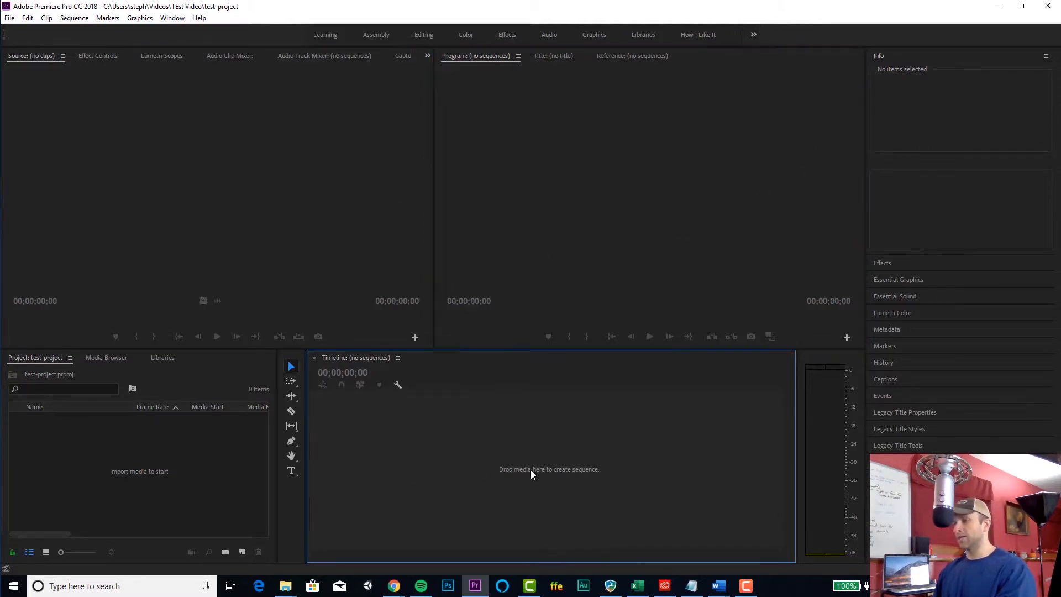
click(196, 475)
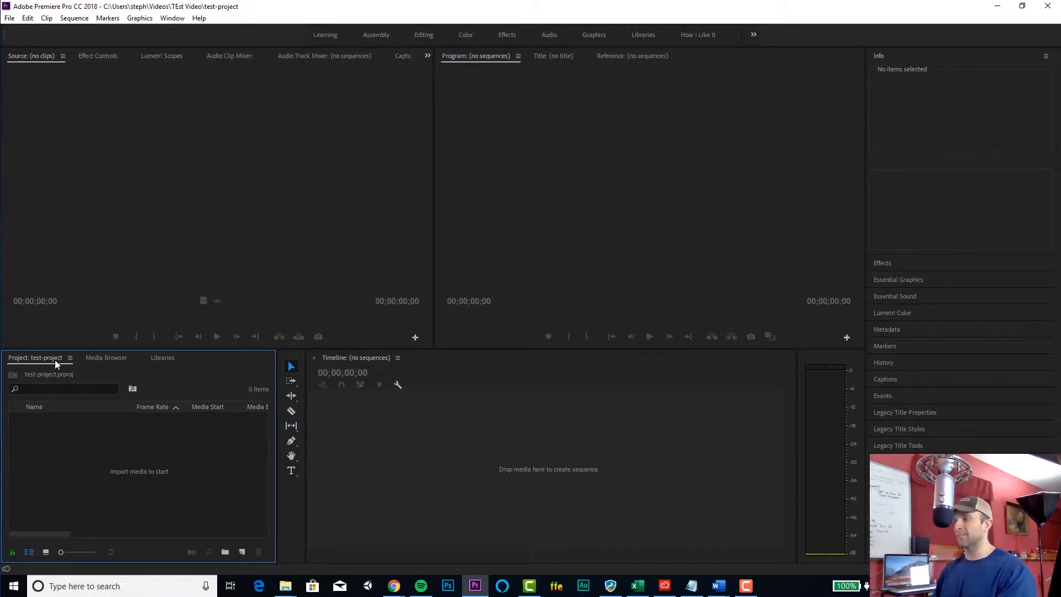
Dock the Project panel in the source monitor's group and move it back beside the Media Browser
drag(54, 360, 159, 210)
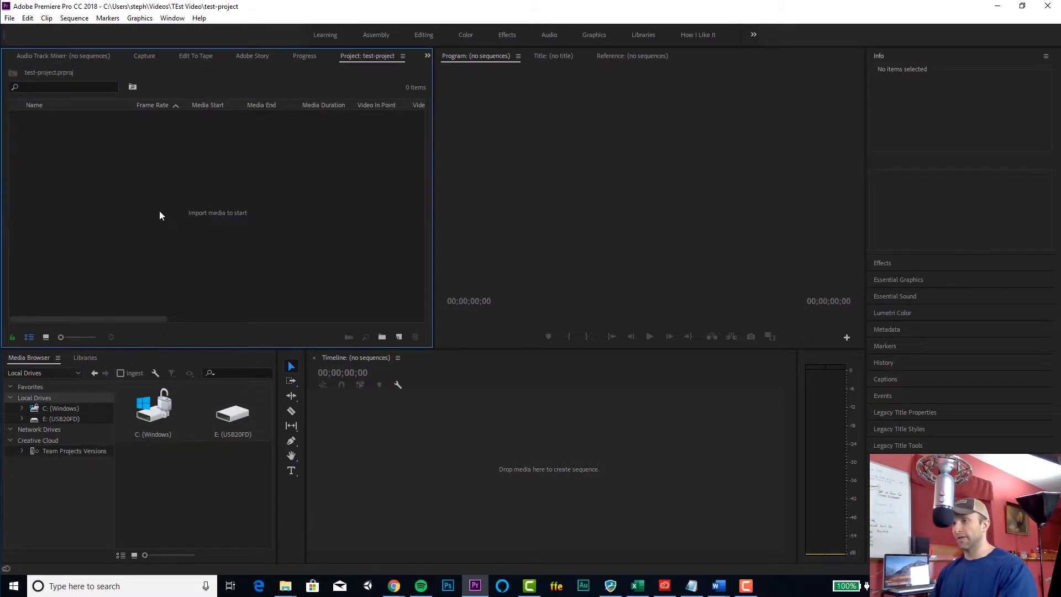
drag(377, 55, 14, 369)
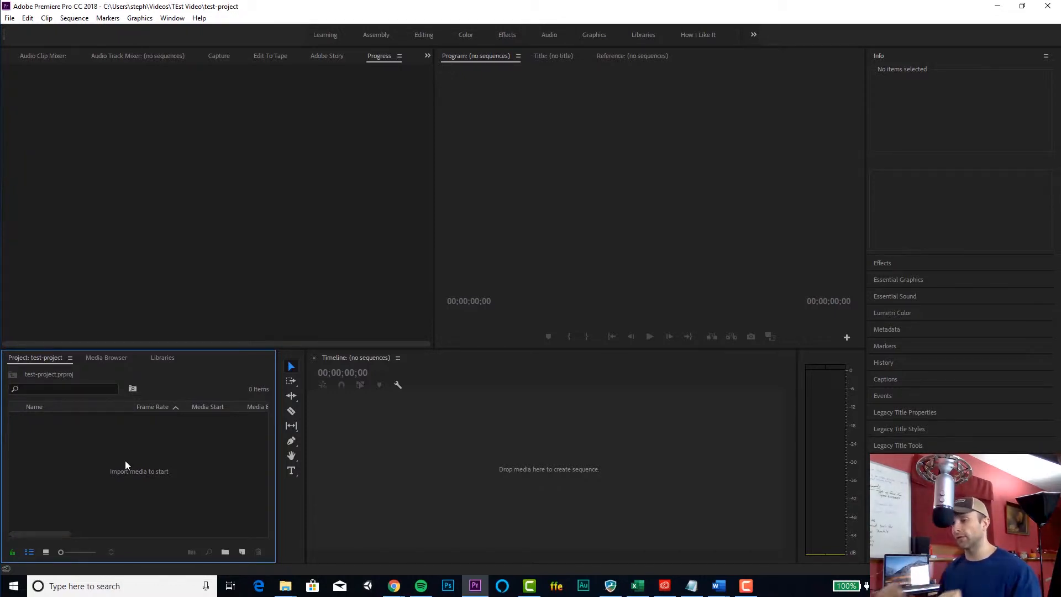
click(9, 17)
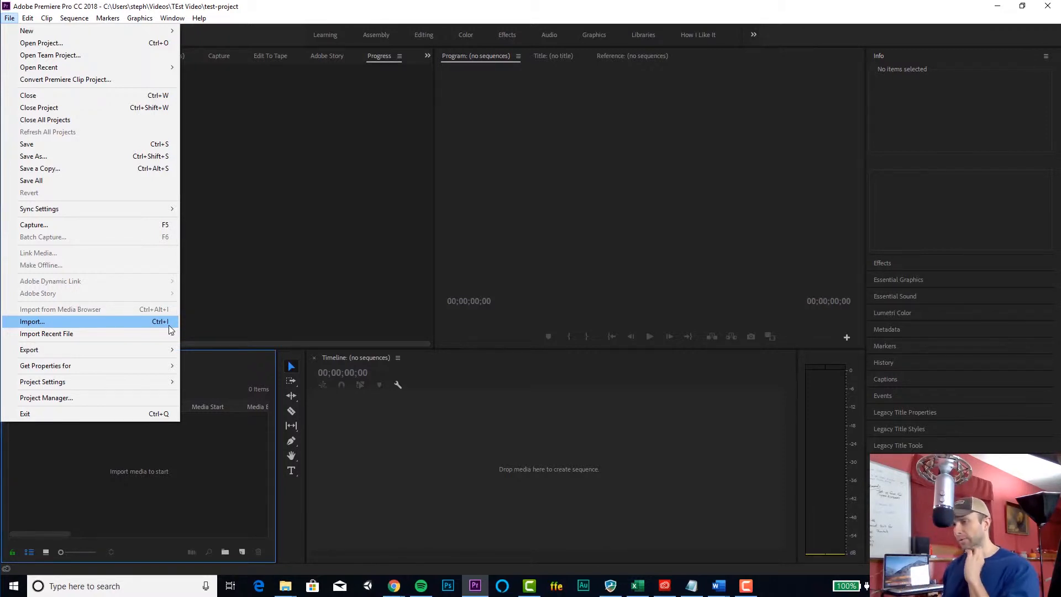
click(137, 459)
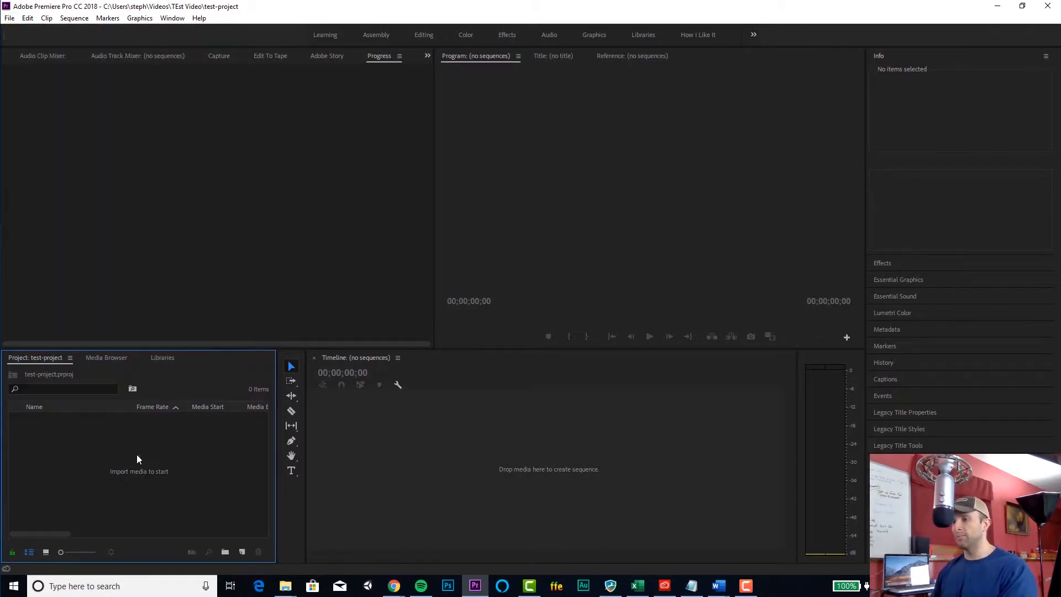
right_click(138, 458)
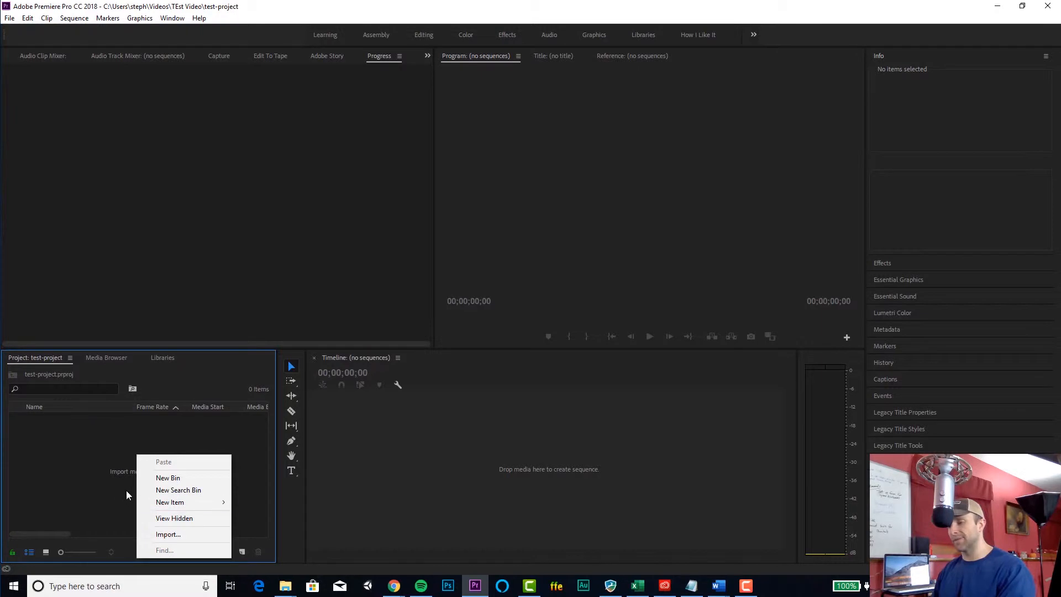
click(146, 475)
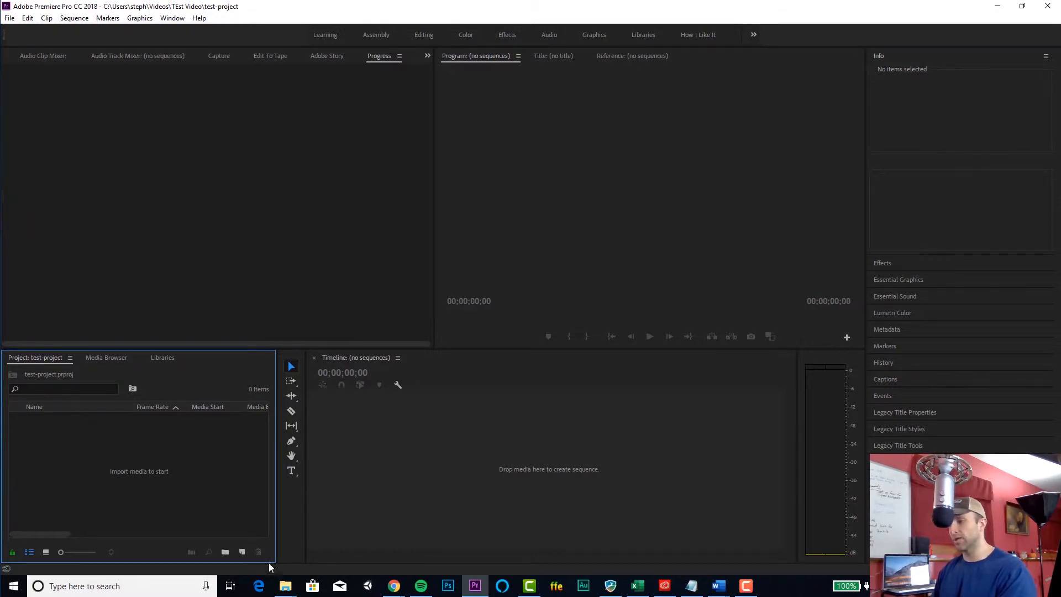
Switch to File Explorer and open the Add Video to Slideshow Presentation folder under Videos > Digital Media Pocket Knife
click(285, 585)
click(585, 544)
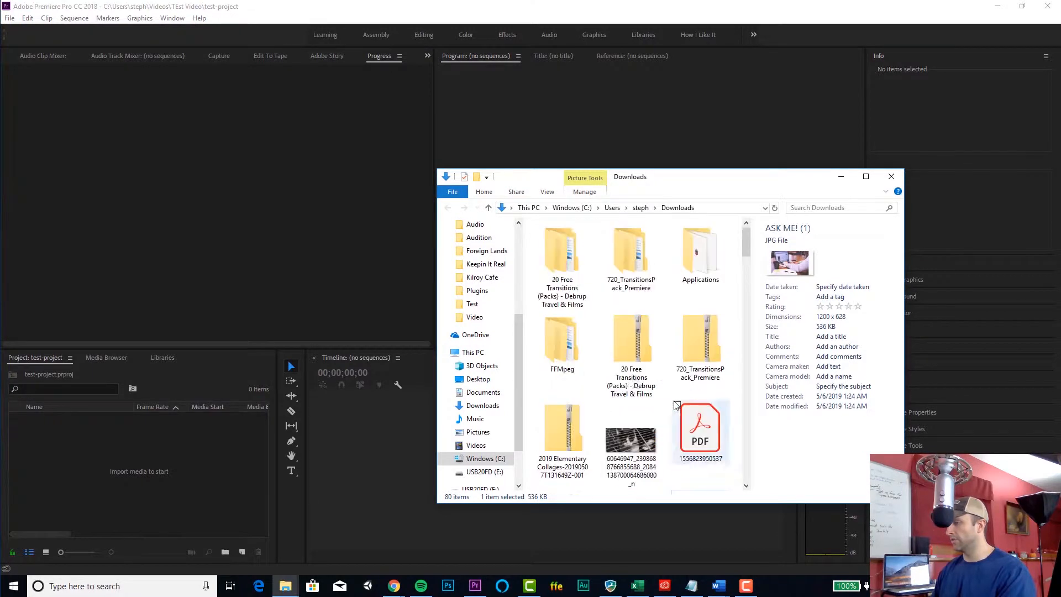
click(477, 446)
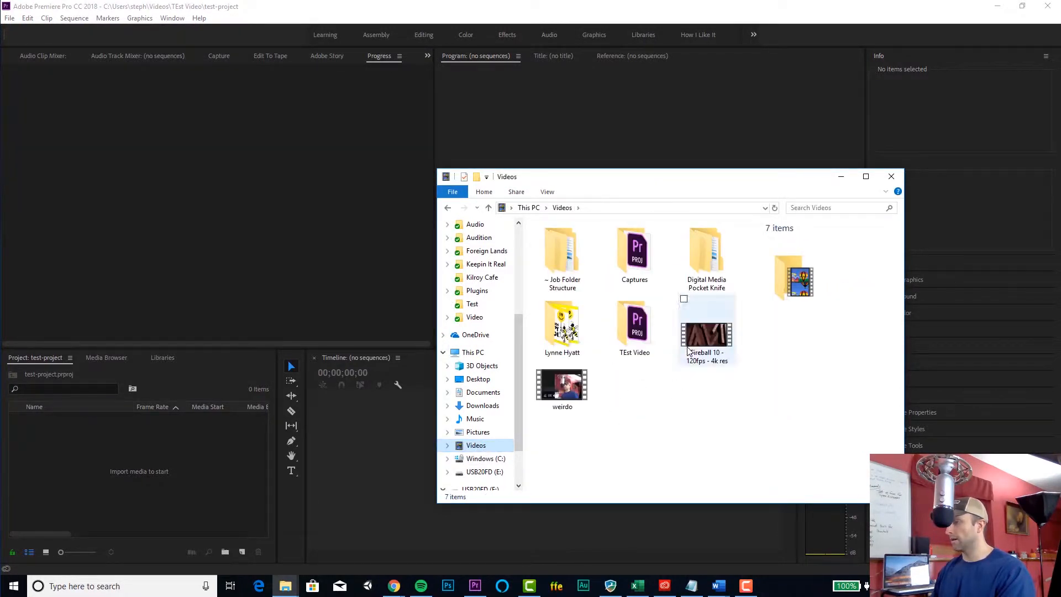
double_click(701, 256)
click(701, 256)
double_click(569, 248)
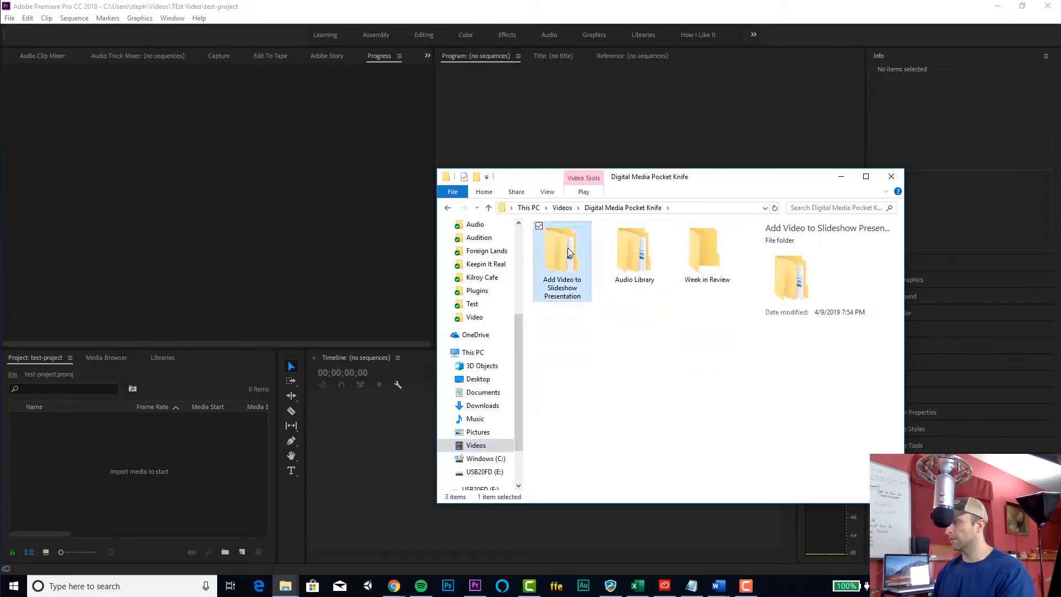
click(622, 253)
double_click(622, 254)
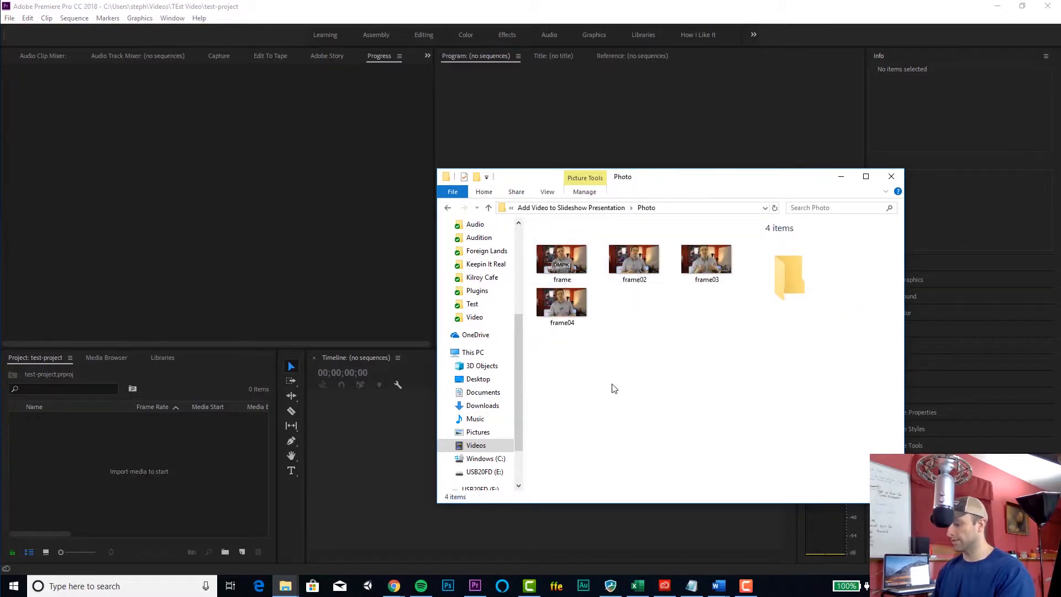
key(alt+Left)
key(alt+Left)
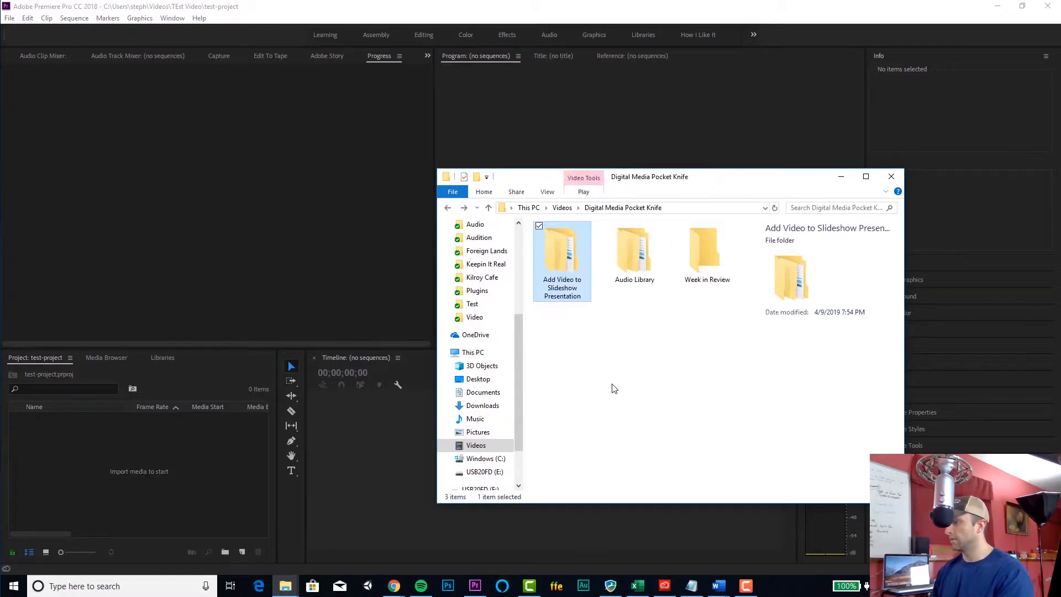
key(Return)
key(Down)
key(Left)
key(Return)
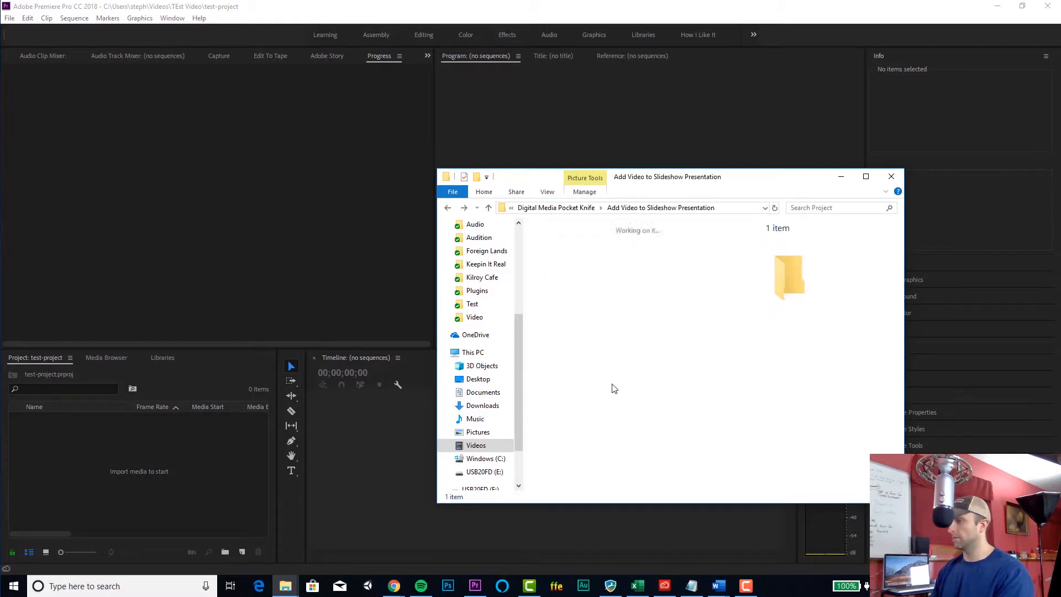
key(alt+Left)
Import the MVI_3129 clip from the Video > DSLR subfolder into the Premiere Pro project
key(Left)
key(Down)
key(Left)
key(Return)
double_click(556, 236)
drag(565, 245, 165, 457)
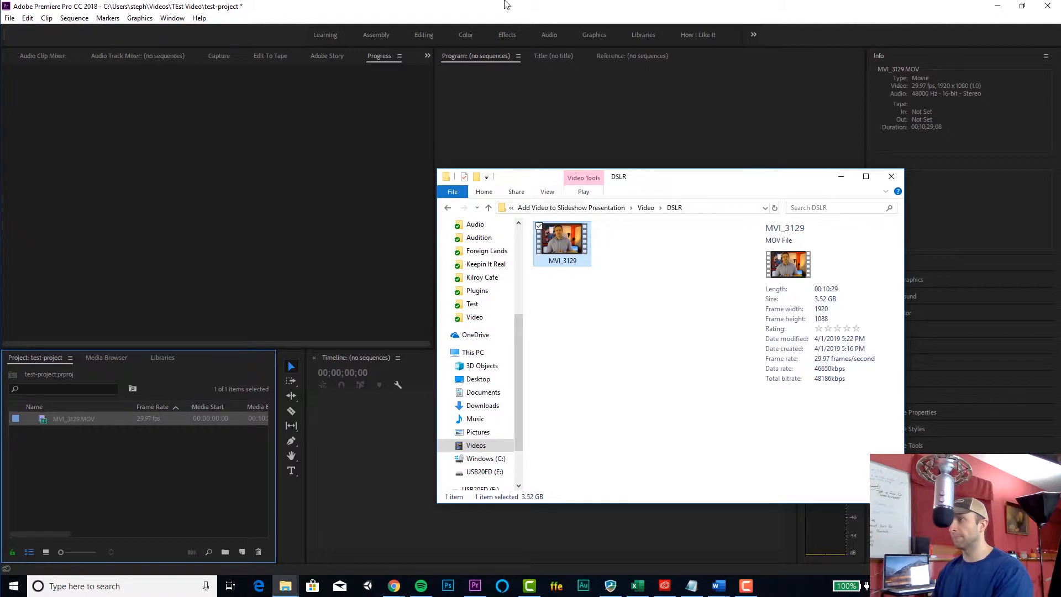
click(290, 314)
click(102, 471)
click(78, 424)
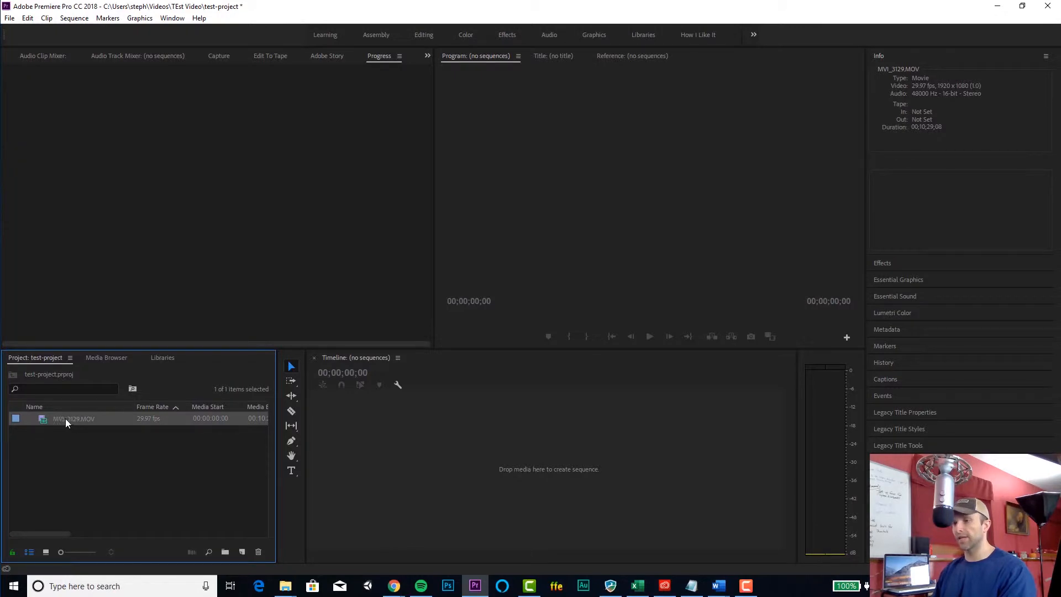
double_click(95, 417)
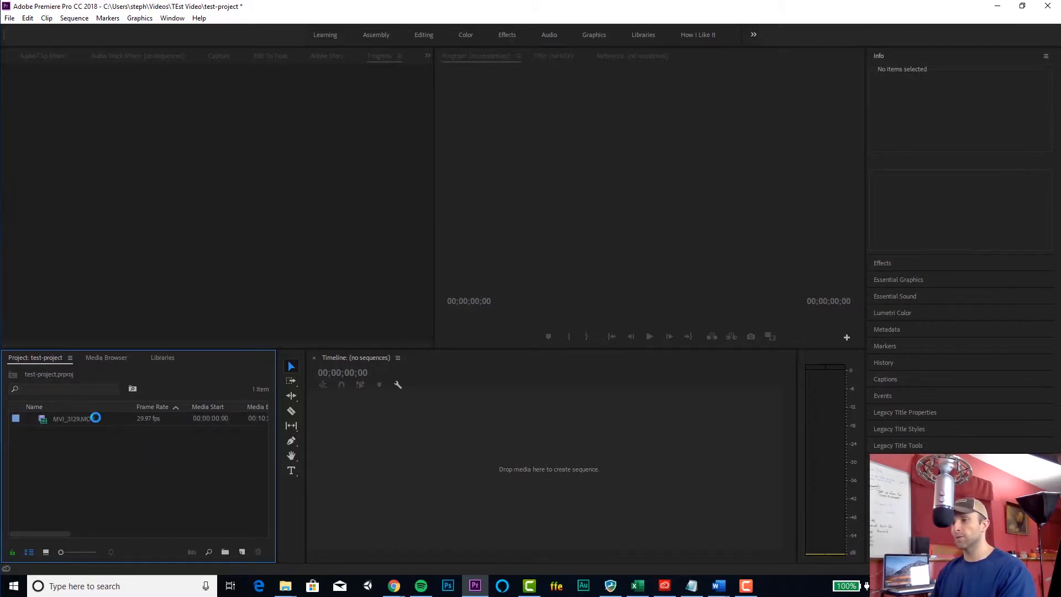
click(493, 318)
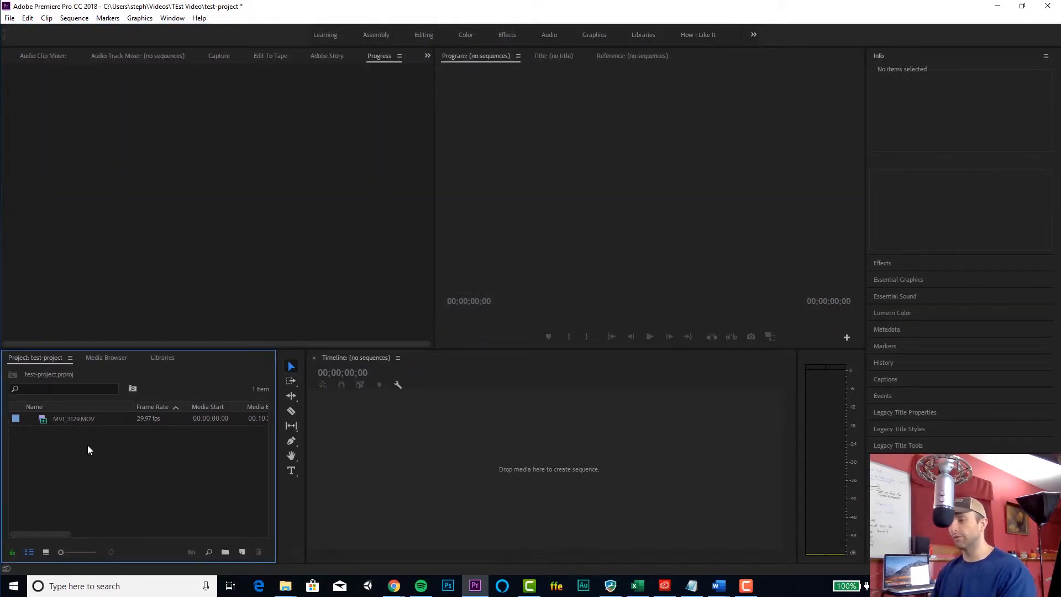
double_click(93, 462)
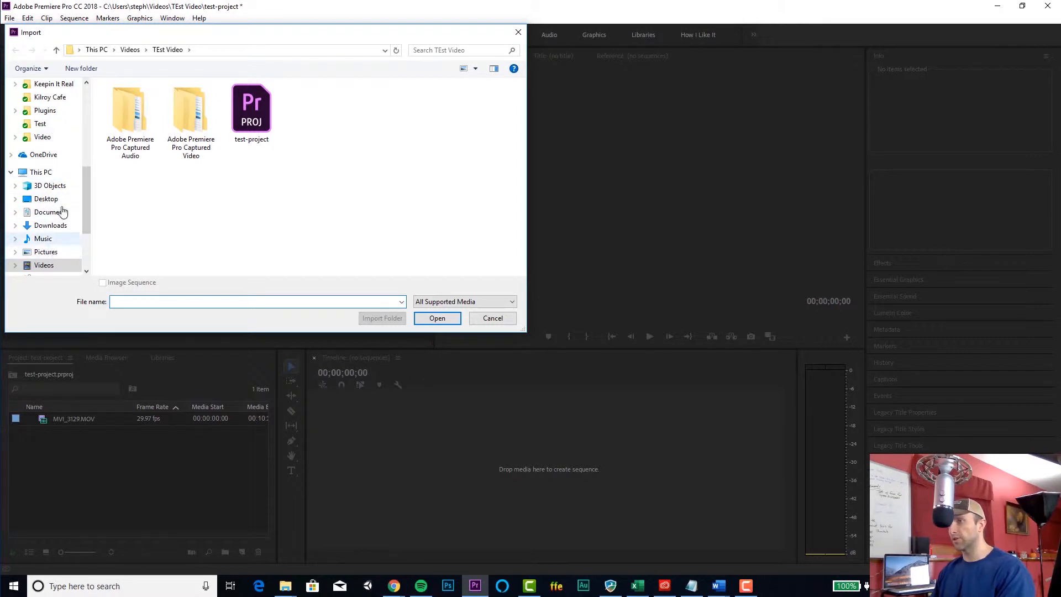
click(492, 319)
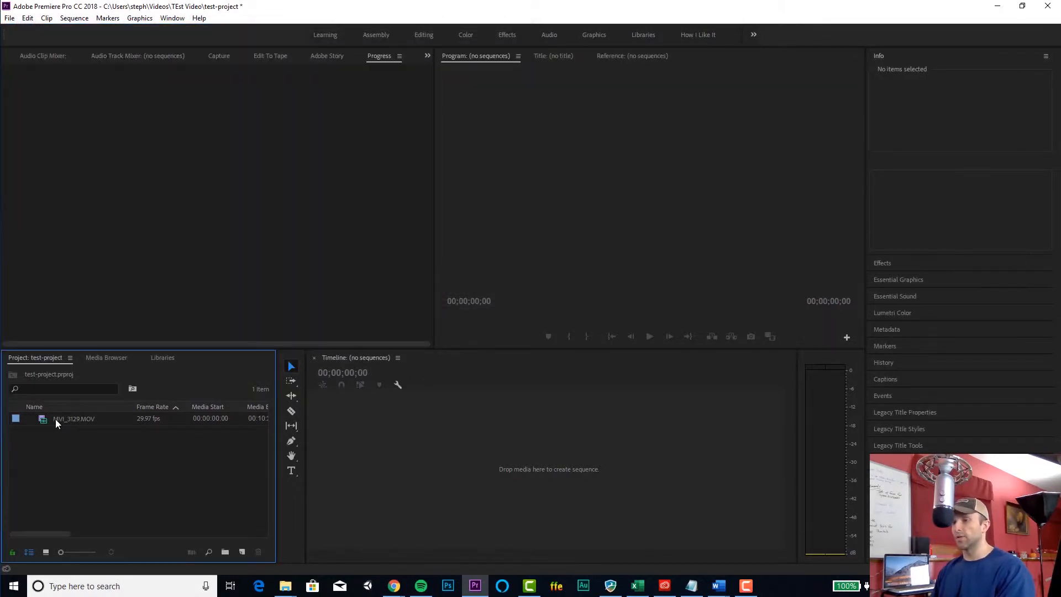
Open the MVI_3129.MOV clip in the Source monitor, scrub through its footage and return the playhead to 00:00:00:00
double_click(55, 419)
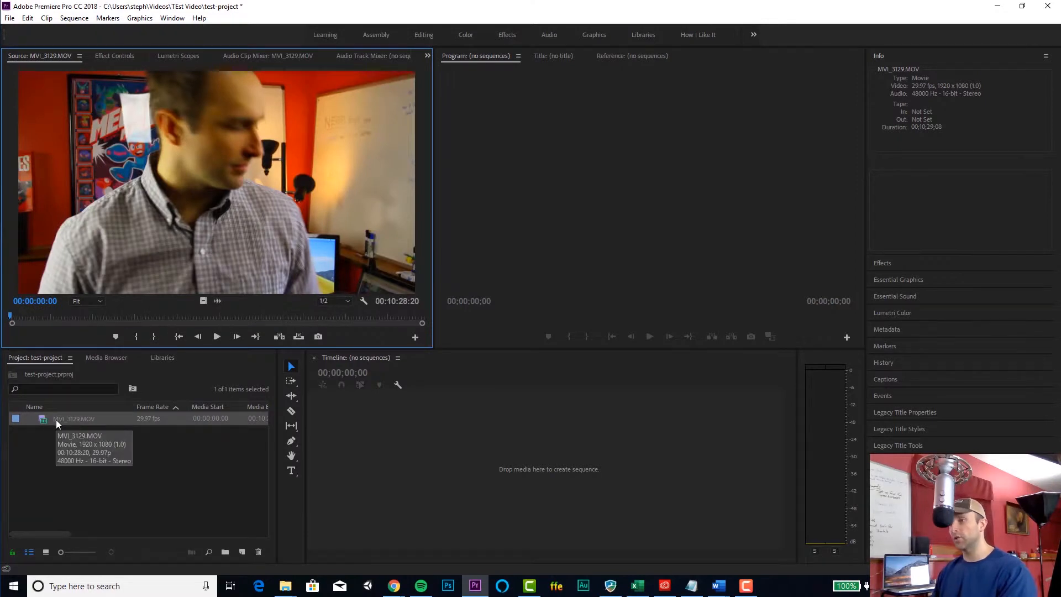
drag(113, 315, 124, 313)
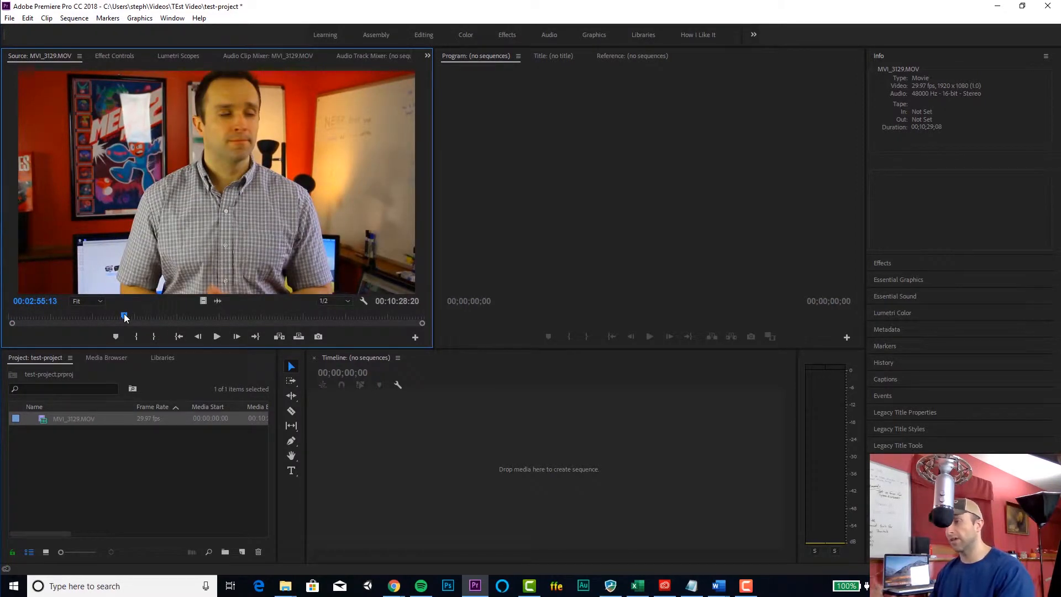
drag(124, 314, 150, 316)
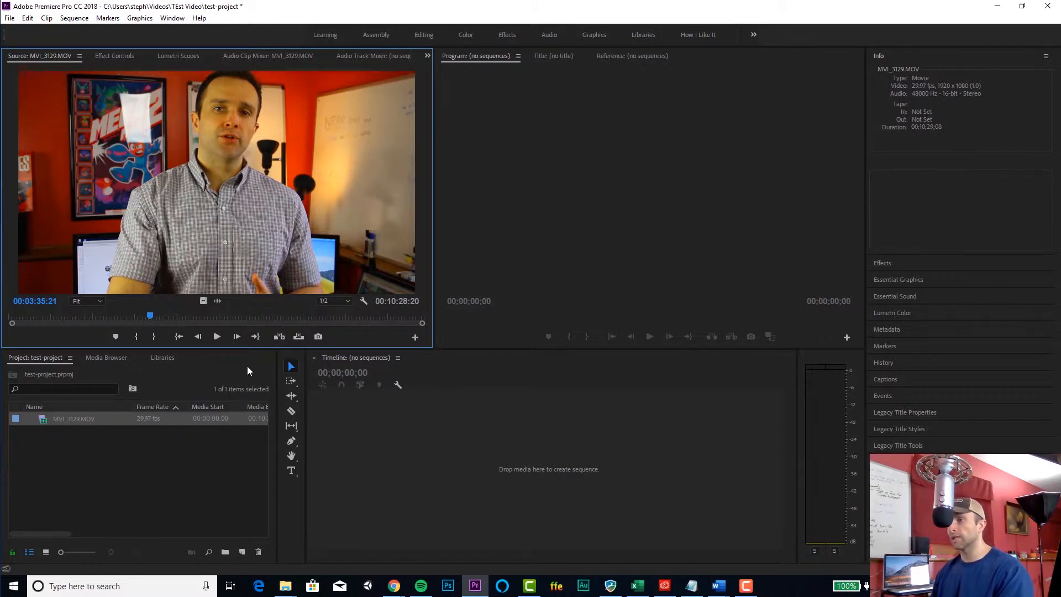
drag(230, 316, 254, 316)
click(336, 315)
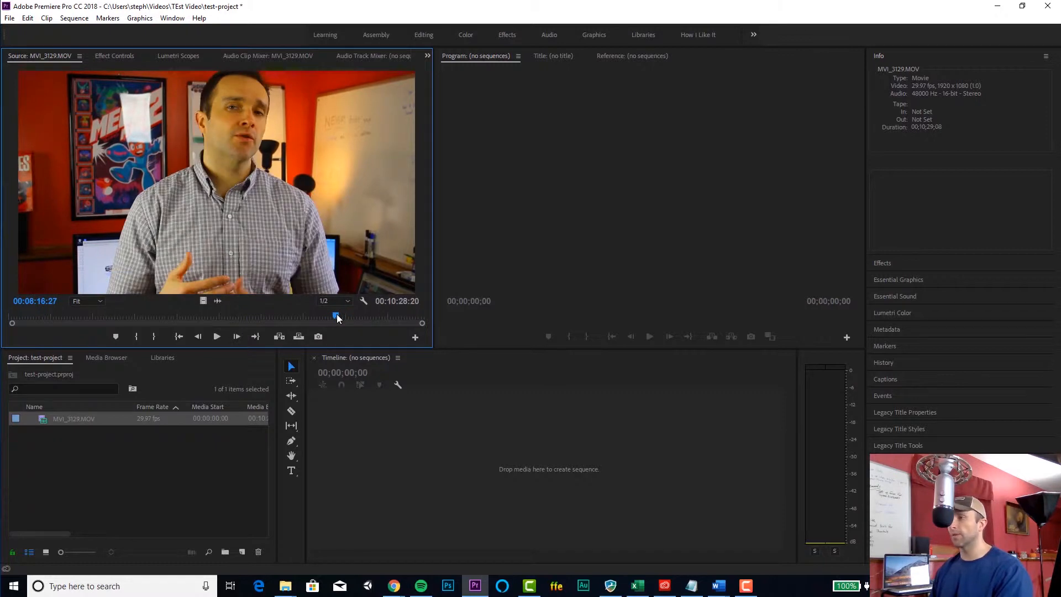
click(344, 315)
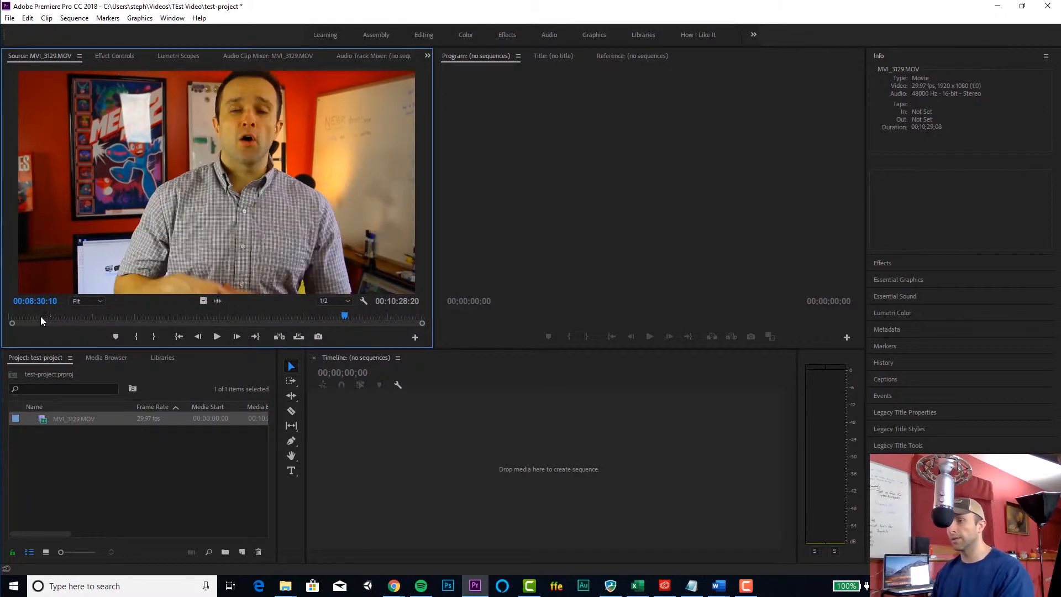
click(11, 316)
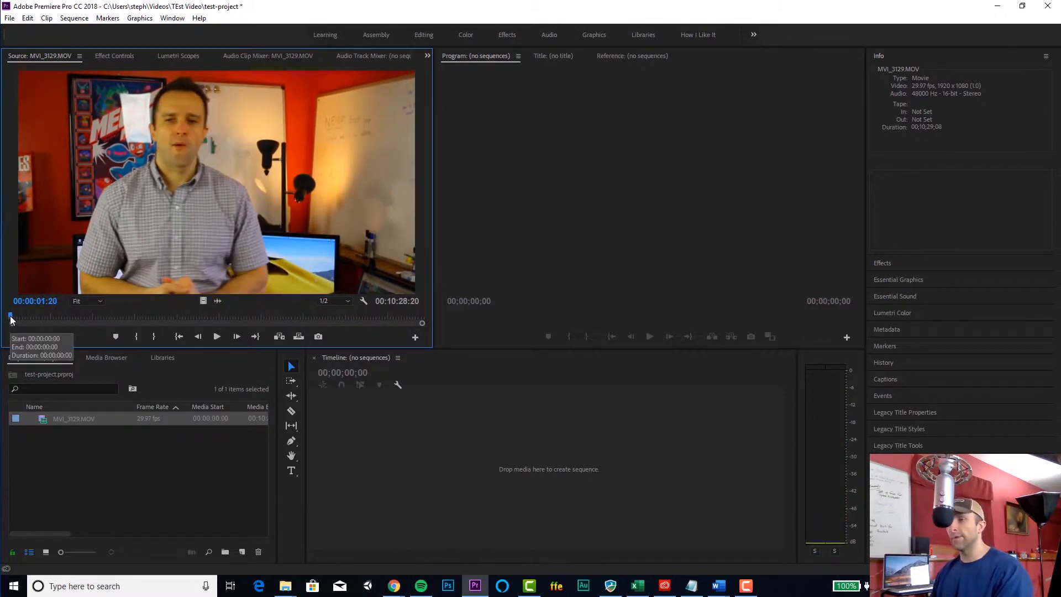
click(10, 316)
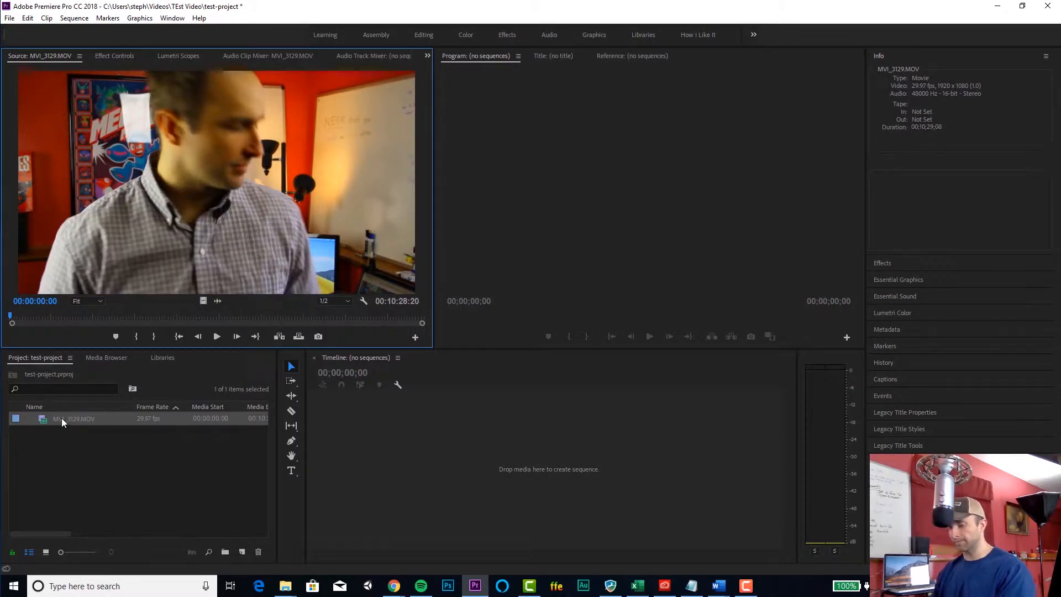
Mark an In point on the source clip at 00:01:07:04
click(88, 446)
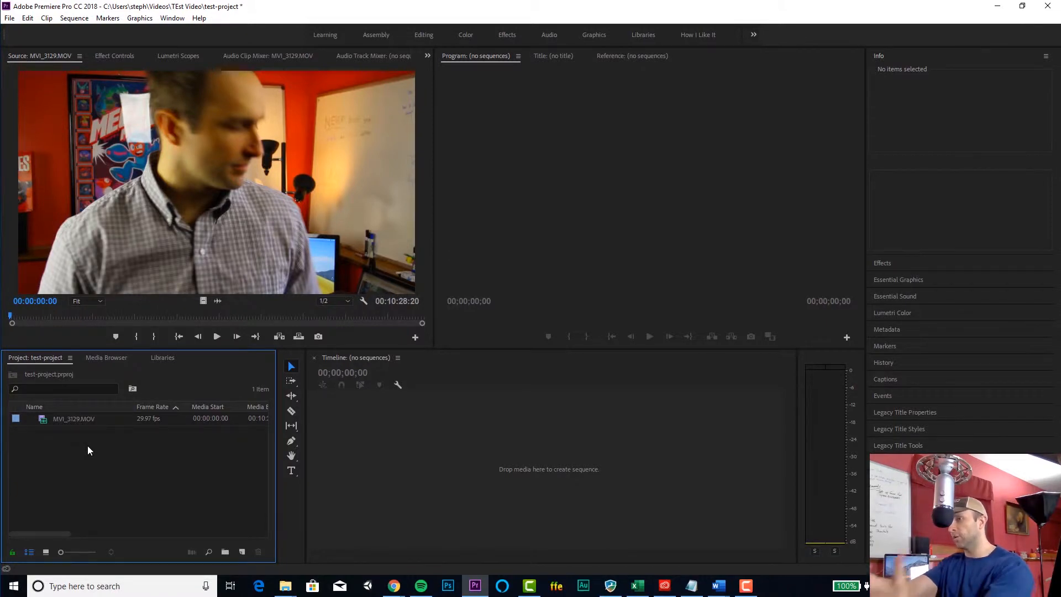
click(178, 198)
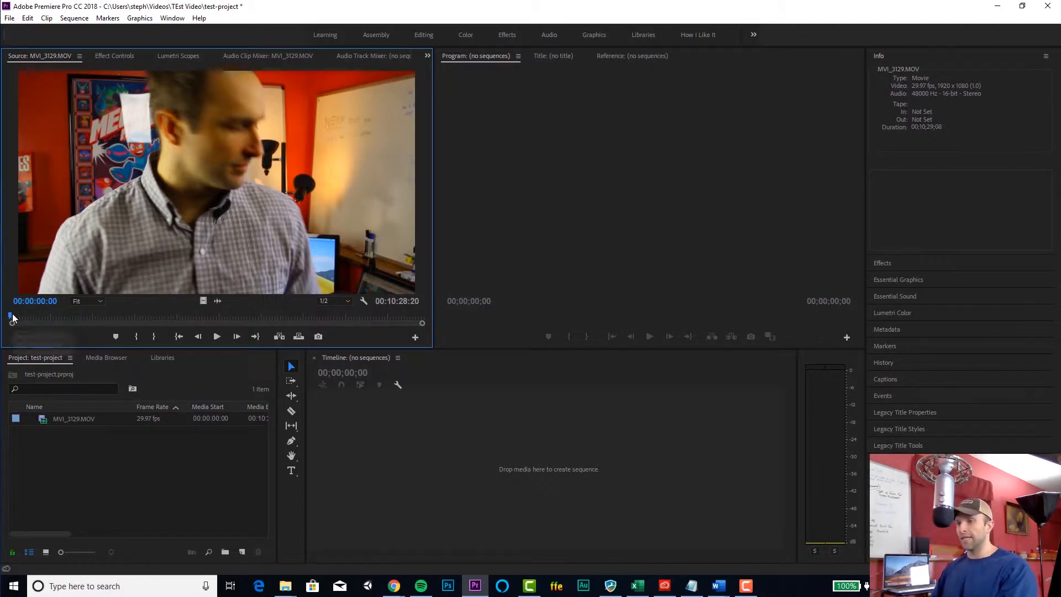
drag(32, 314, 54, 316)
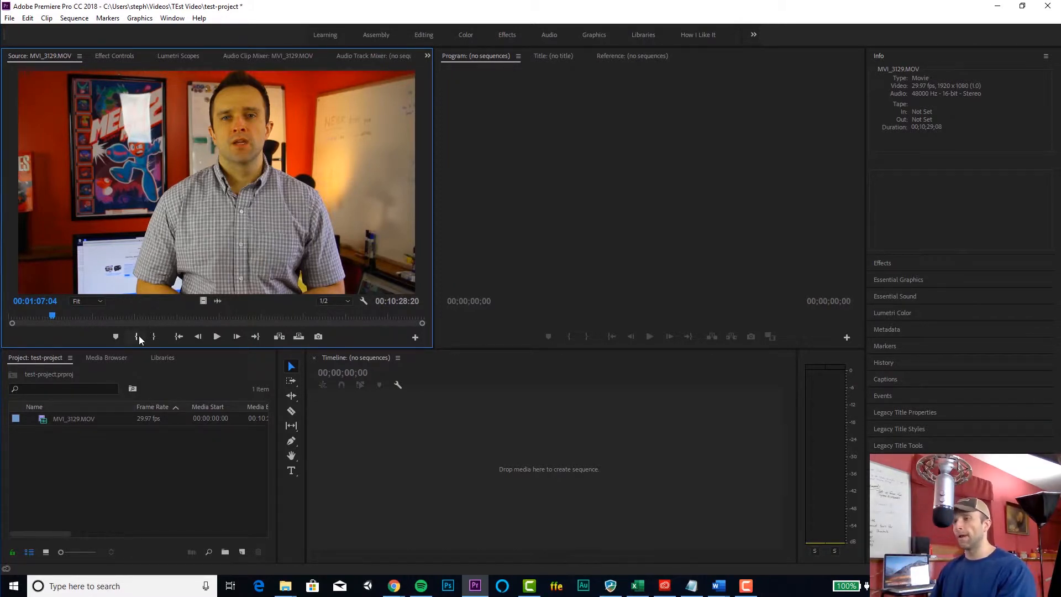
click(137, 336)
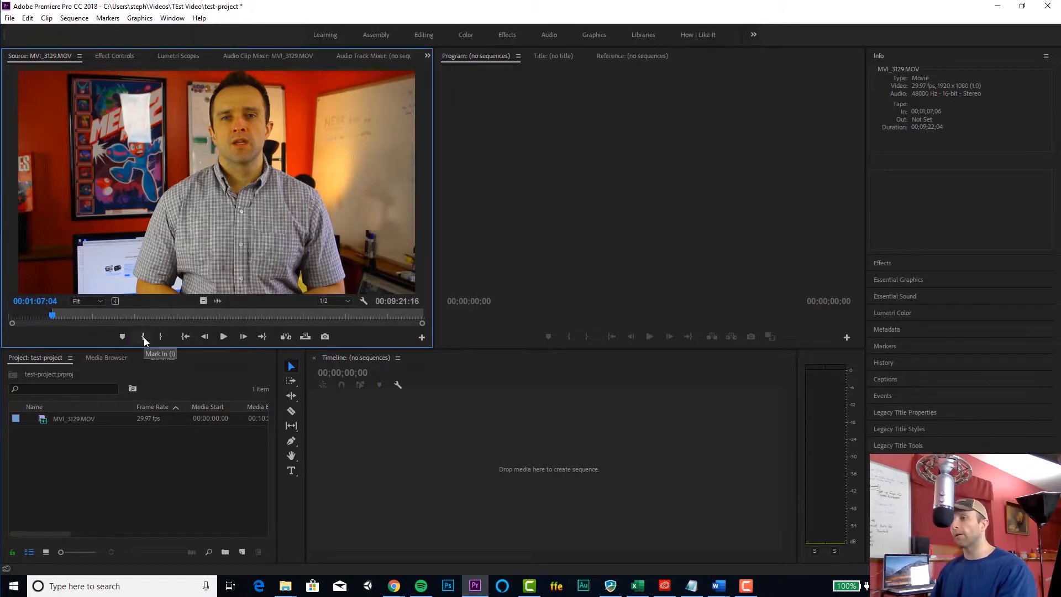
Play the source clip past the one-minute mark and set its In point at about 00:01:13
click(57, 316)
key(space)
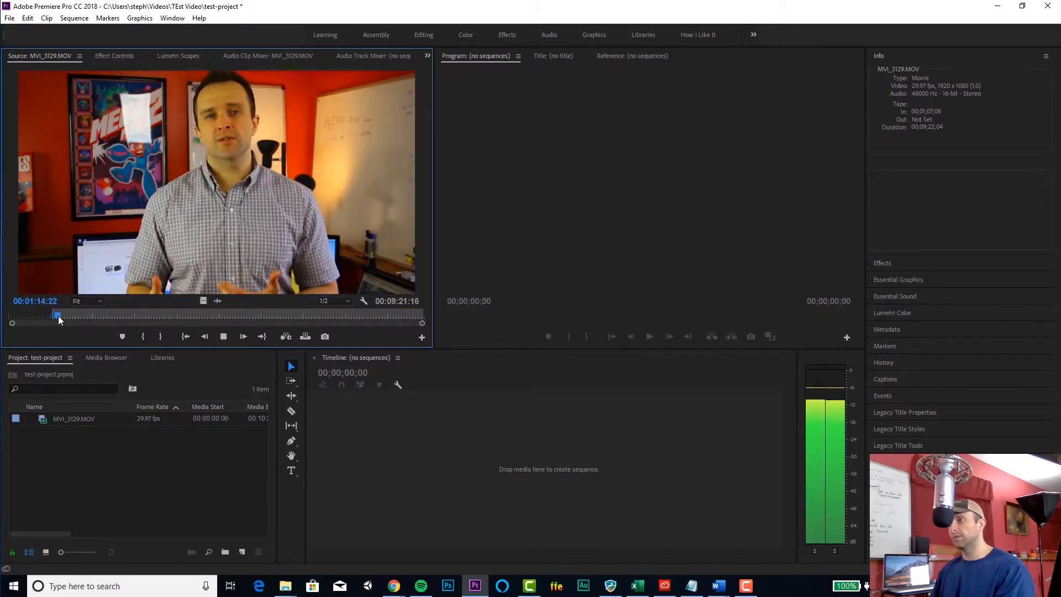
key(space)
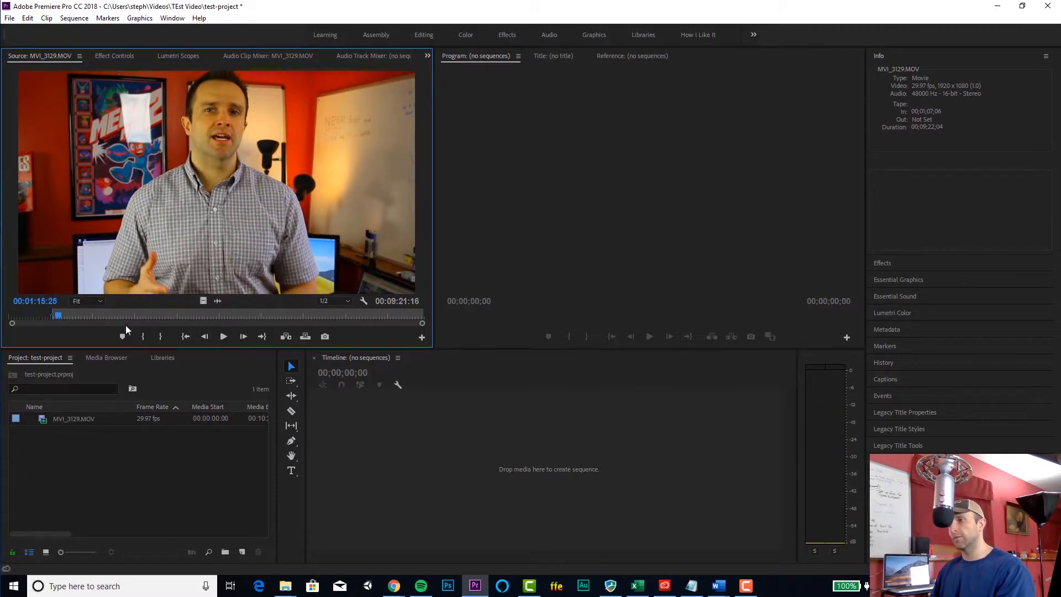
drag(58, 314, 58, 317)
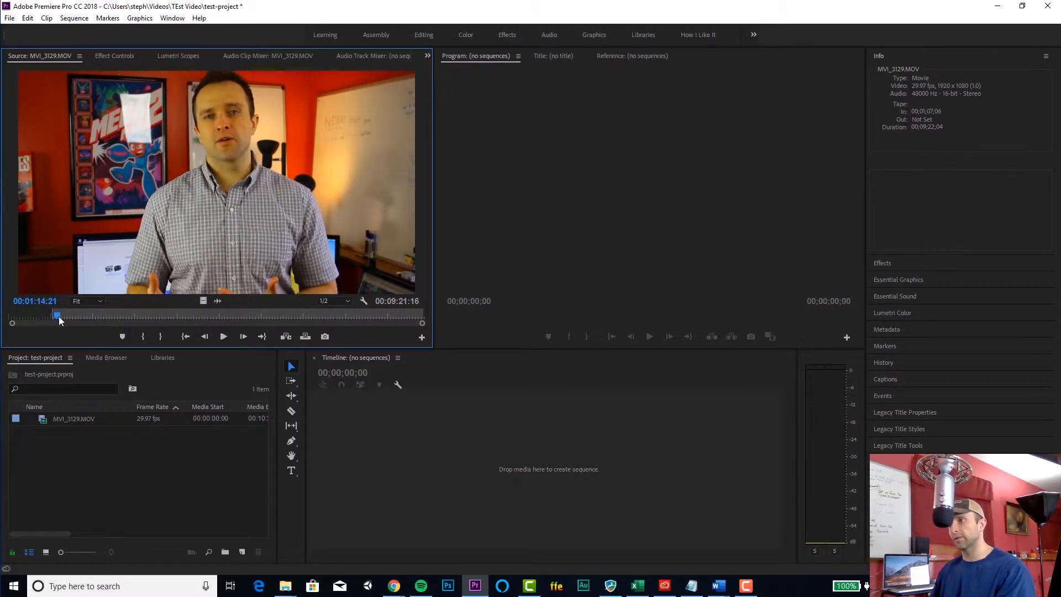
click(142, 339)
Mark the source clip's Out point at 00:01:17:11 and place the trimmed range in the empty timeline as a new sequence
key(space)
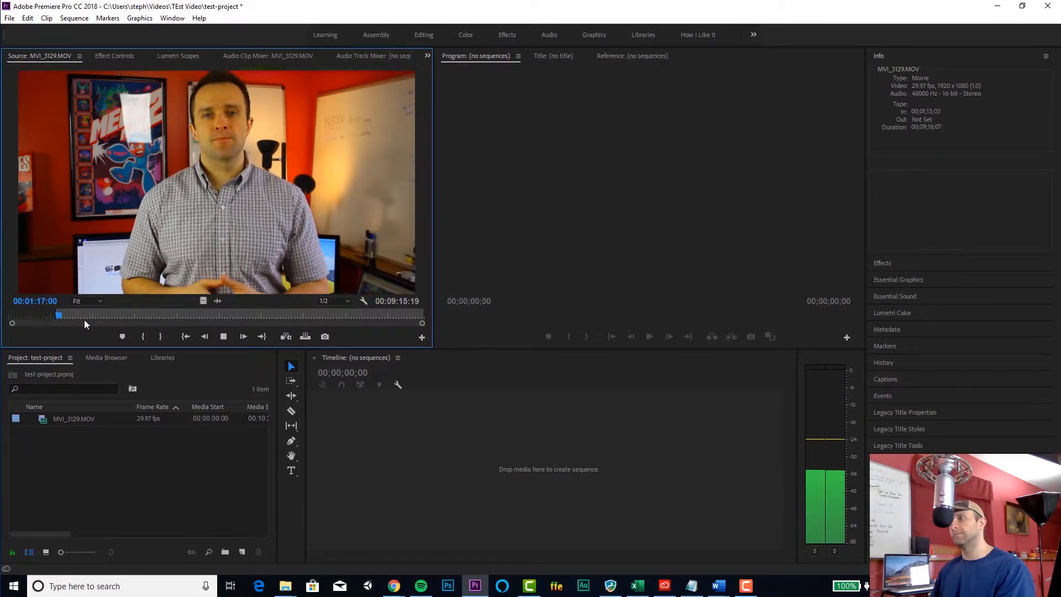
key(space)
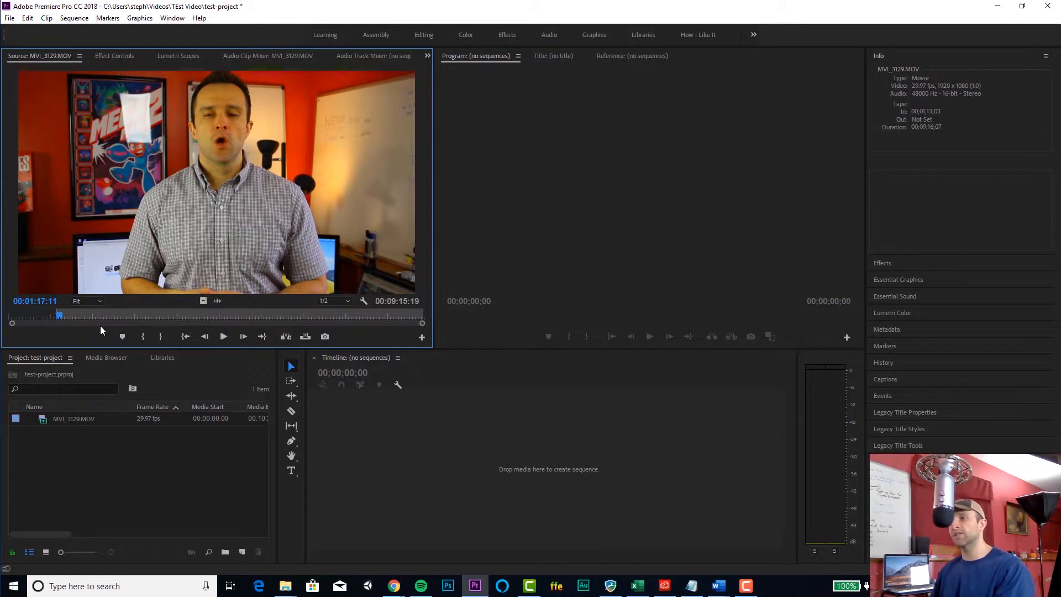
click(161, 337)
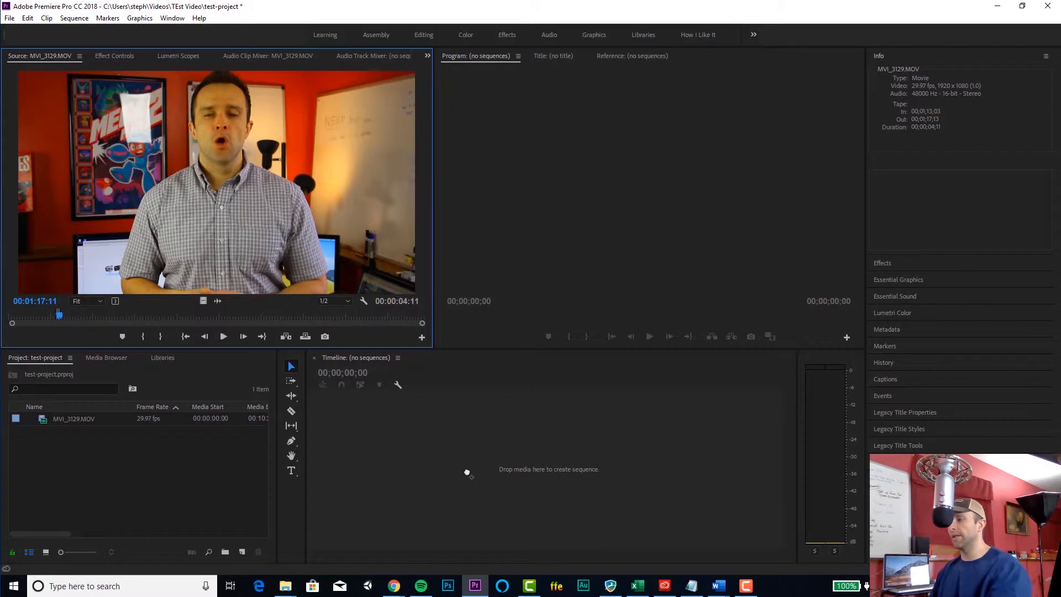
drag(467, 473, 466, 462)
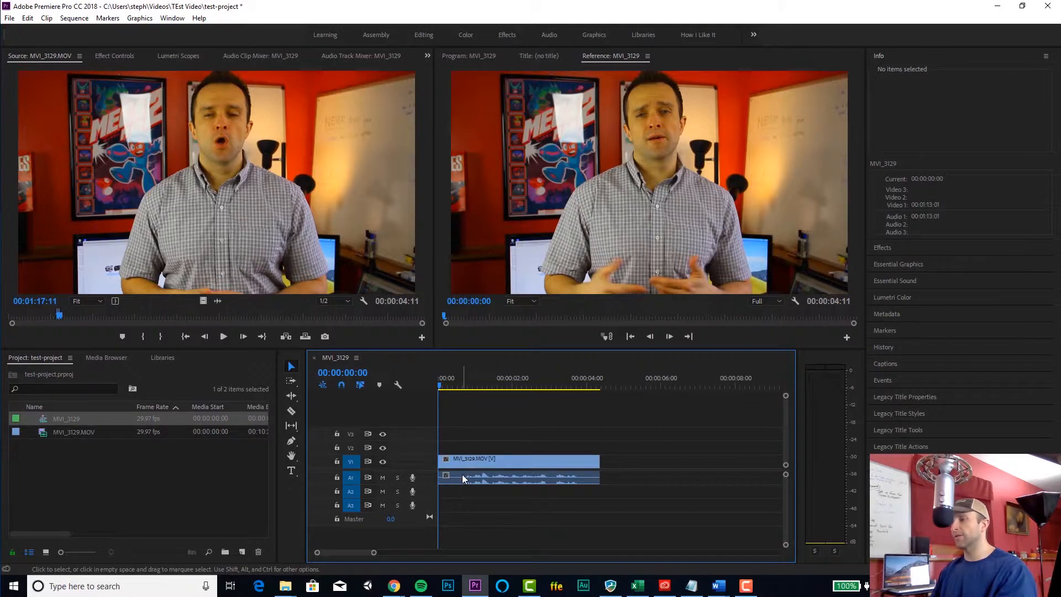
Scrub through the full source clip, and review the trimmed clip in the timeline by scrubbing and playing it from the start
click(59, 319)
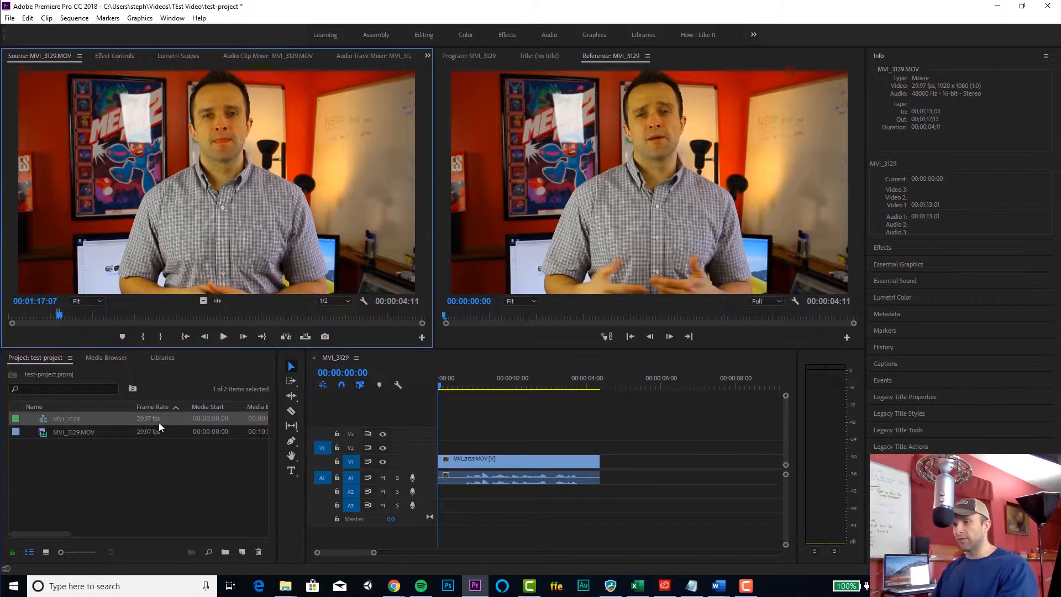
drag(77, 314, 32, 317)
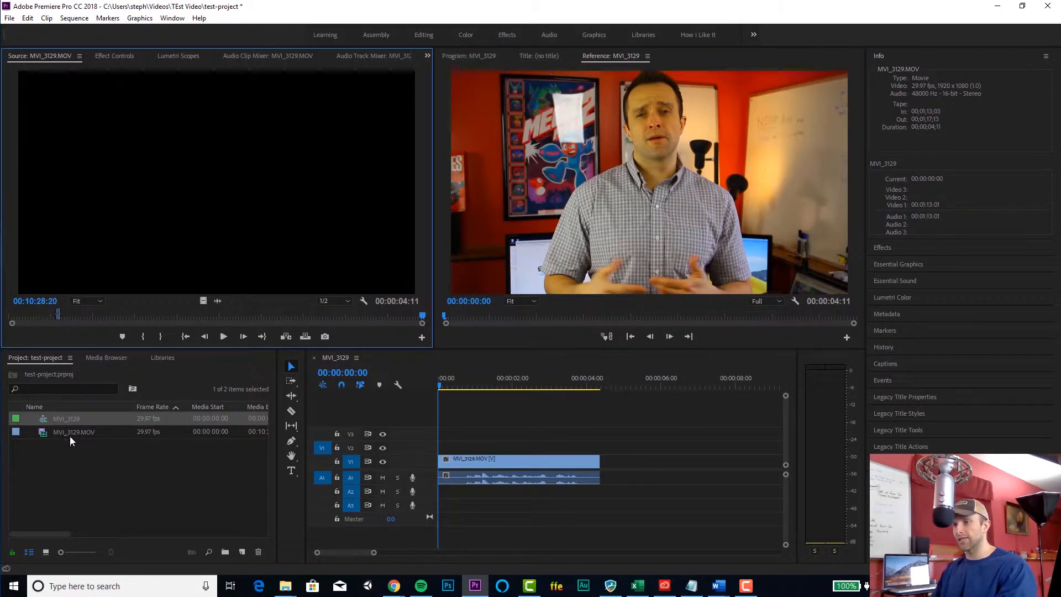
drag(534, 383, 599, 385)
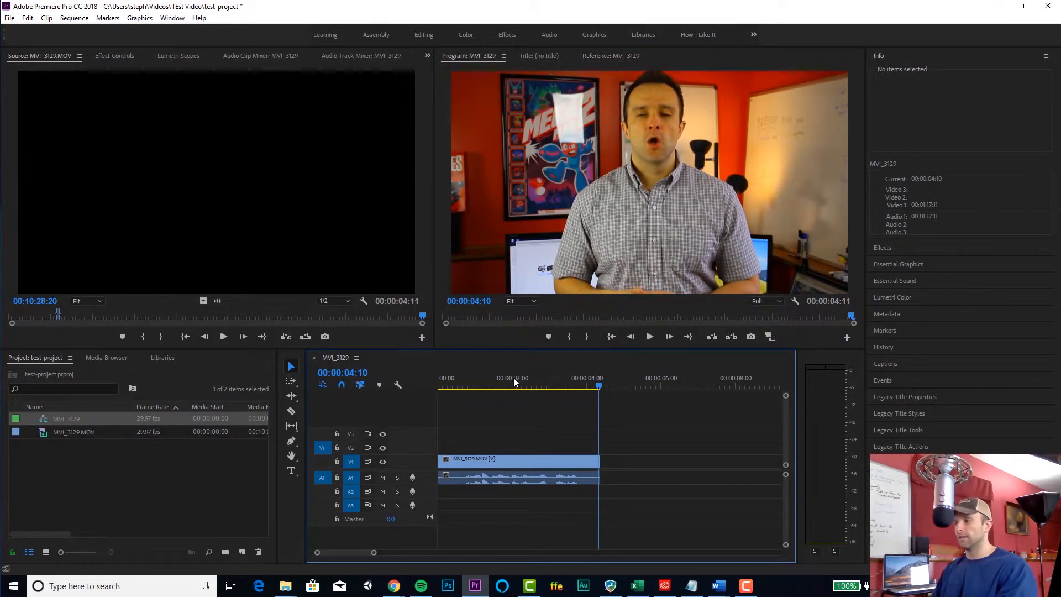
key(Home)
key(space)
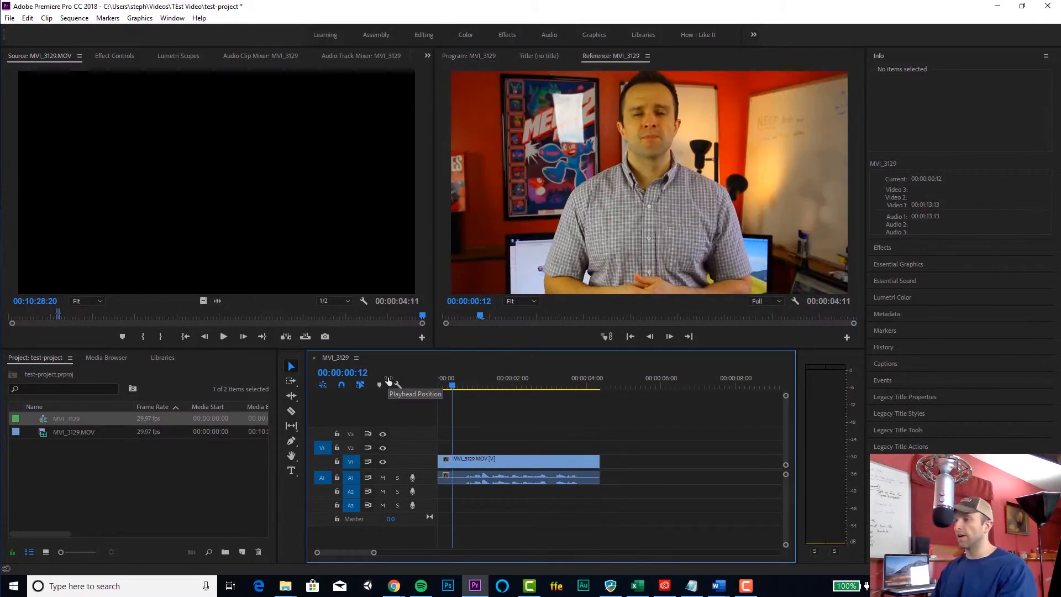
key(space)
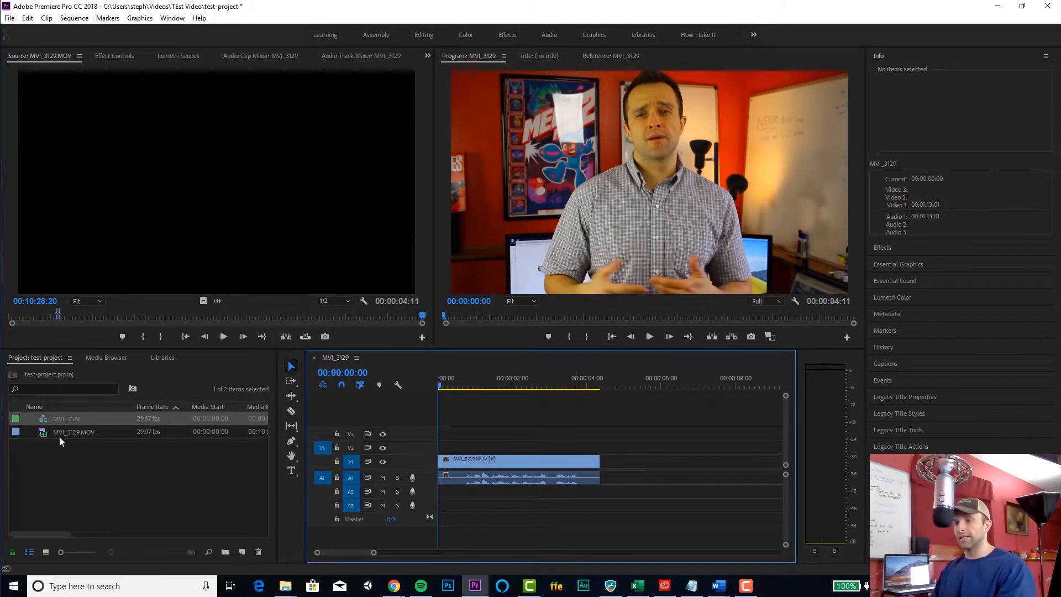
Open MVI_3129.MOV in the Source monitor again and mark a new Out point at 00:02:55:00
double_click(41, 430)
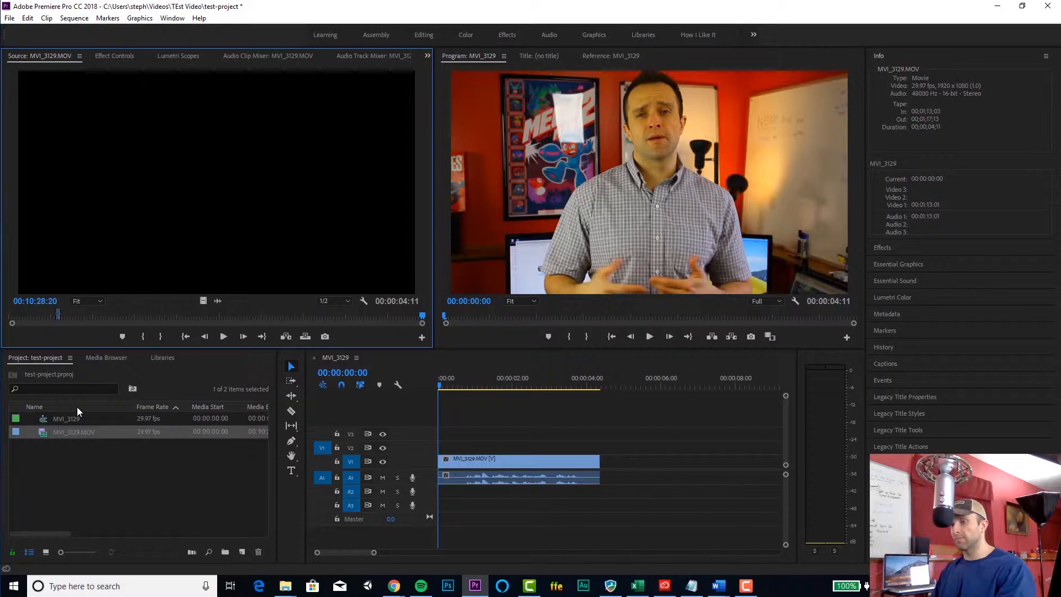
click(121, 316)
key(space)
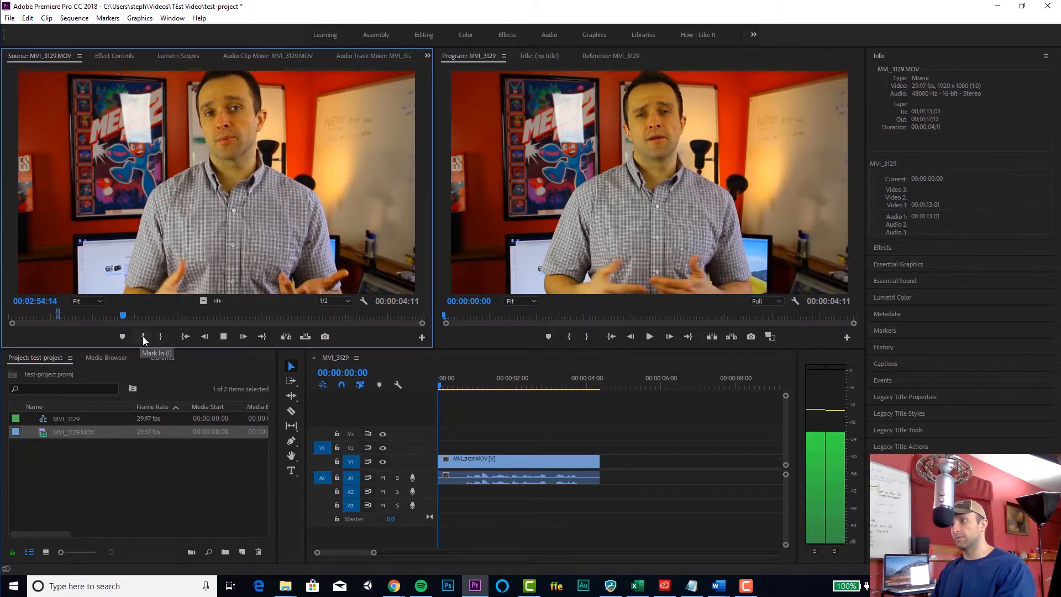
key(space)
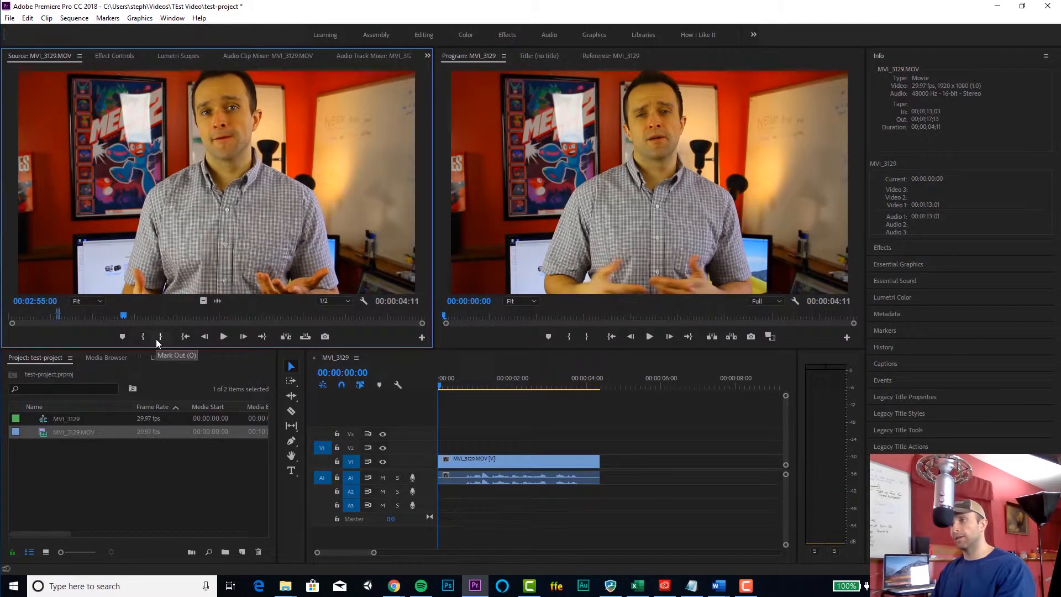
click(160, 337)
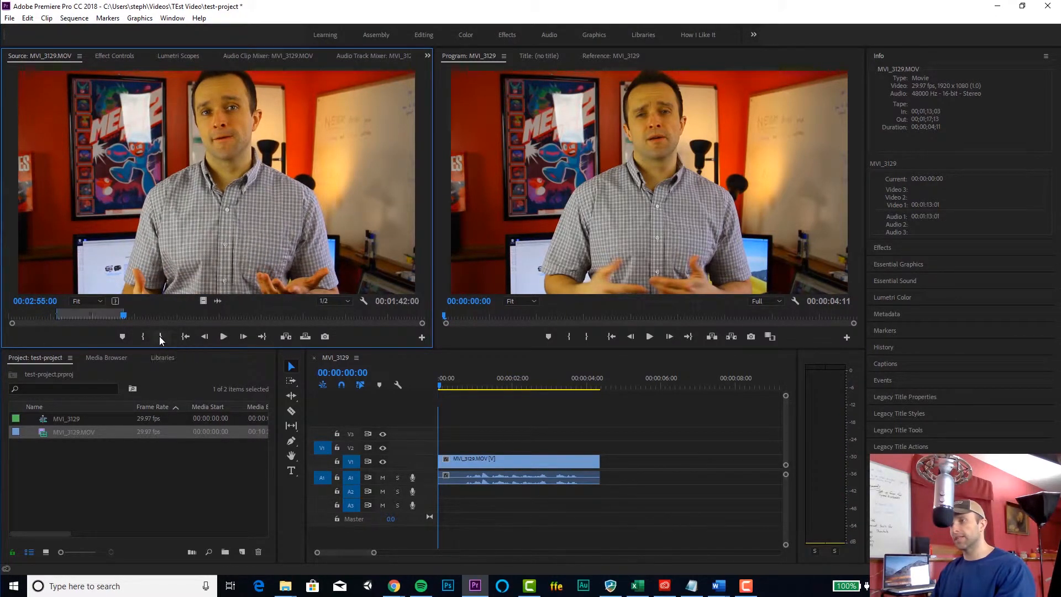
Mark a new In point on the source clip at about 00:02:45 and play the range to near its Out point
drag(123, 320, 117, 321)
key(space)
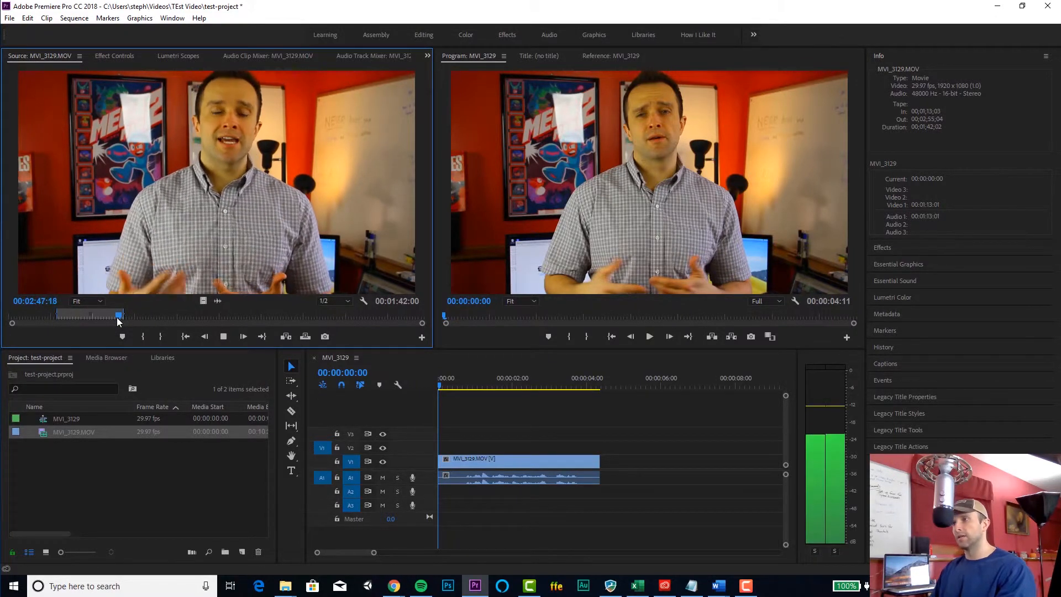
key(space)
drag(121, 320, 117, 320)
key(space)
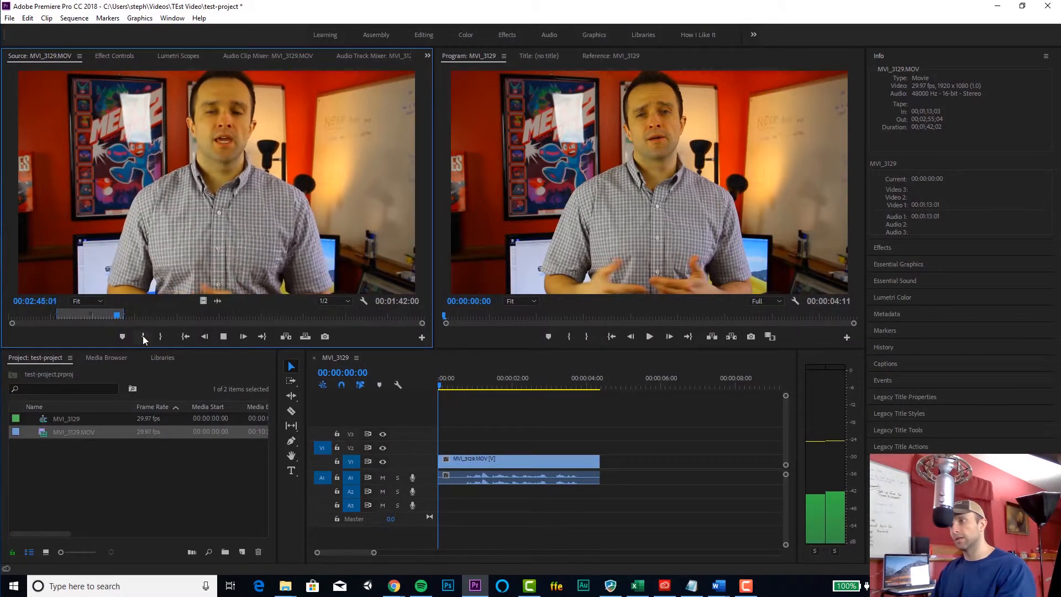
click(143, 336)
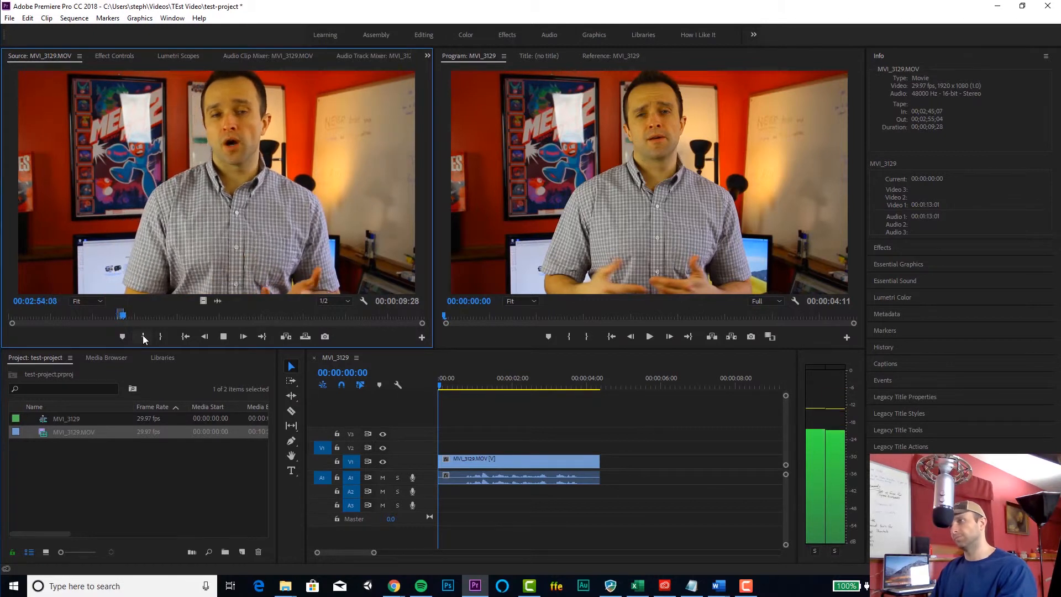
key(space)
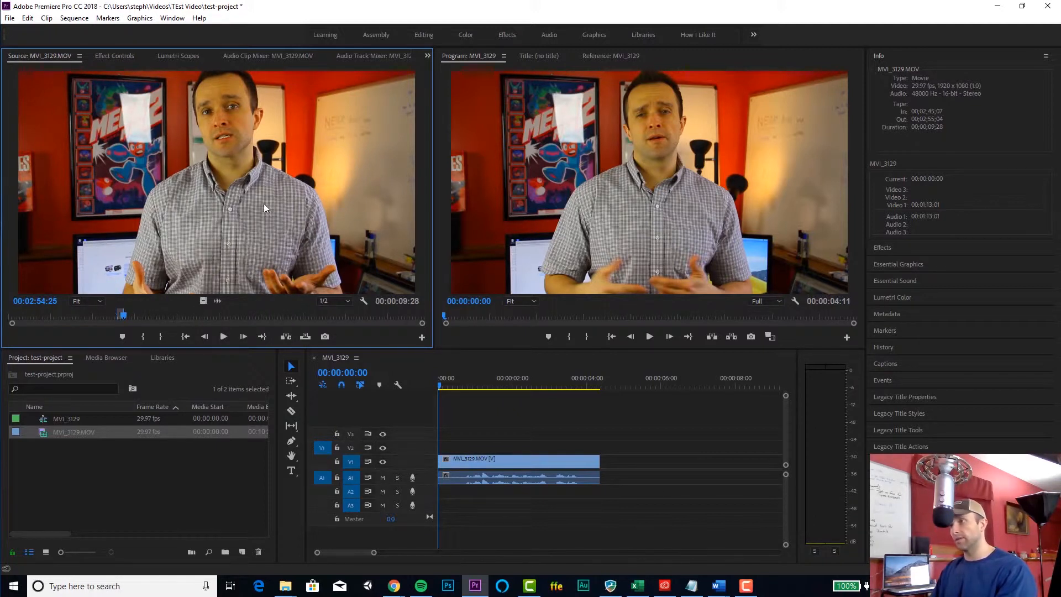
Place the marked source range on V1 and A1 directly after the first timeline clip, without a gap
drag(442, 309, 601, 377)
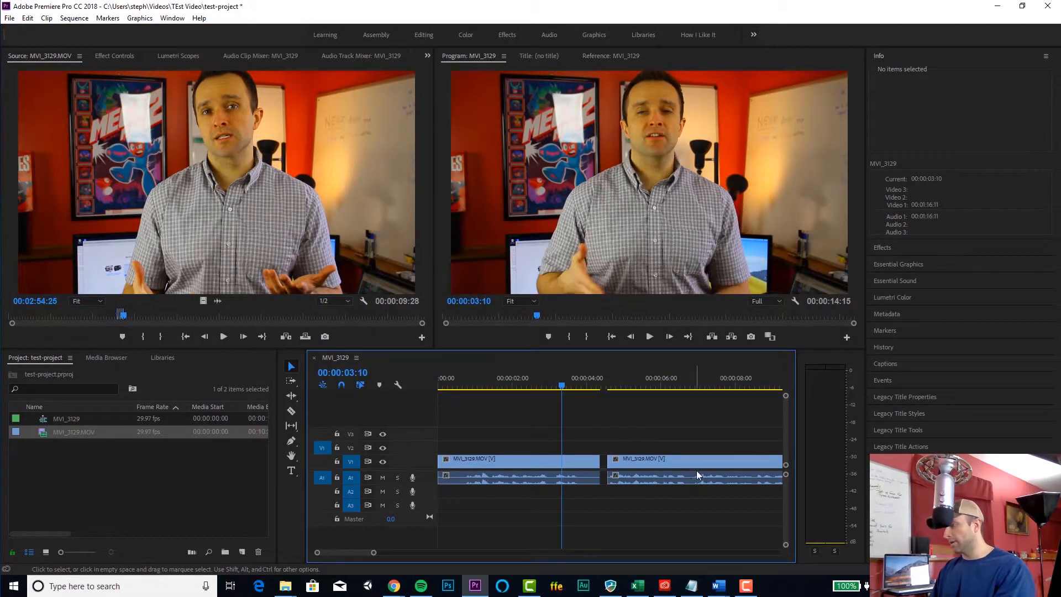
drag(707, 464, 702, 462)
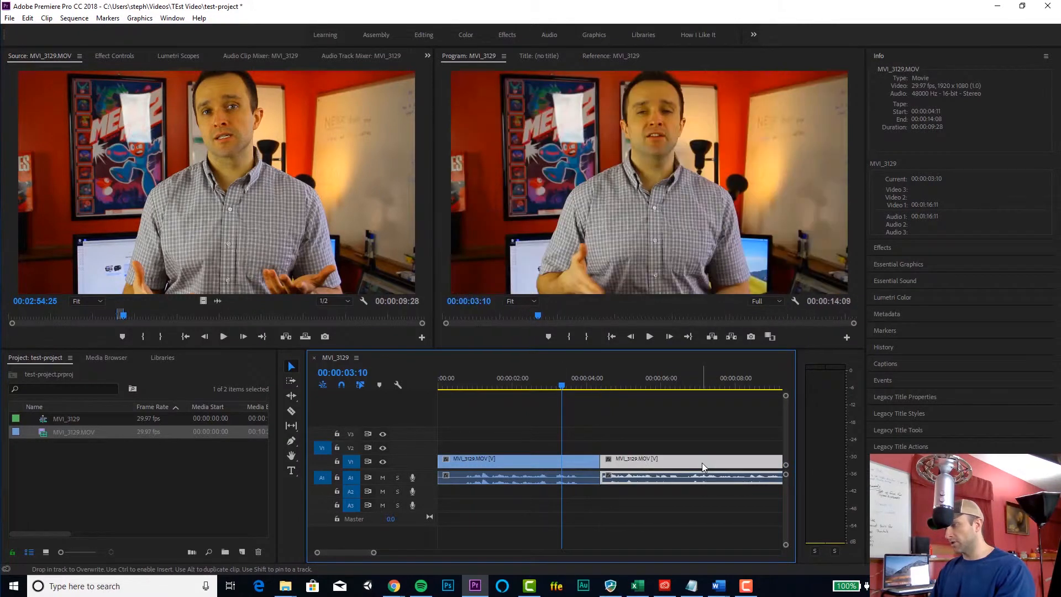
click(341, 385)
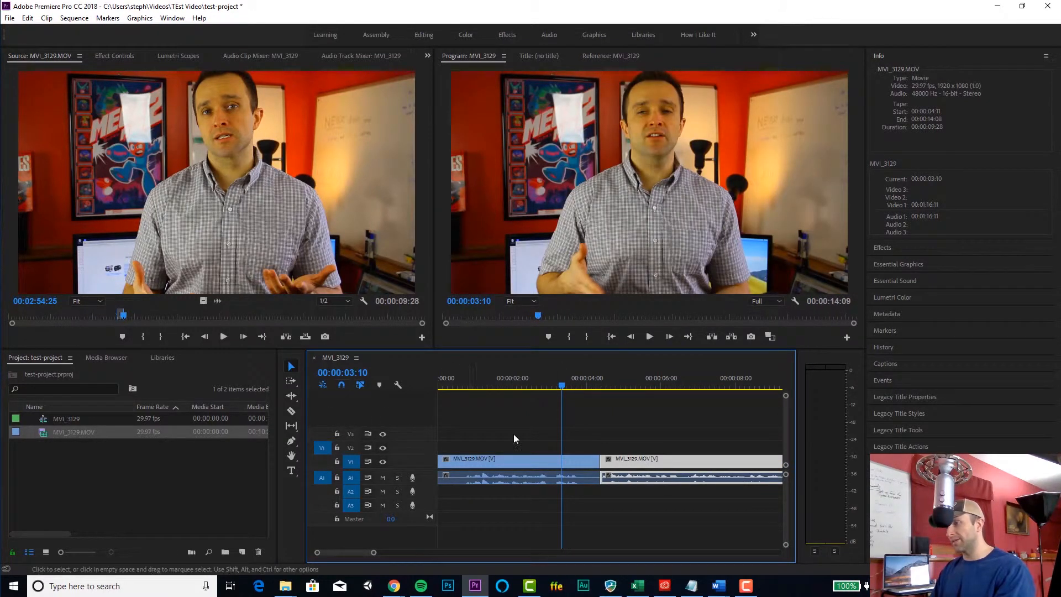
mouse_move(635, 463)
mouse_down()
mouse_move(653, 462)
mouse_move(641, 466)
mouse_up()
Play the sequence across the join between the first and second clips, and stop at about 00:00:06:01
drag(559, 386, 610, 387)
key(space)
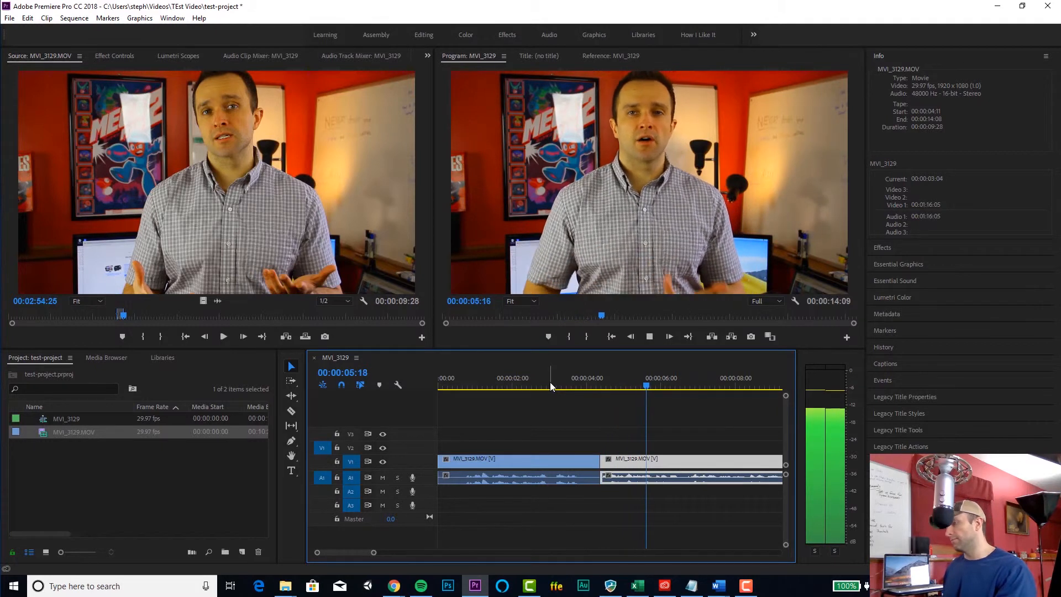
key(space)
Mark a 42-second source range with its Out point at 00:05:25:20 and place it directly after the second timeline clip
drag(375, 552, 406, 554)
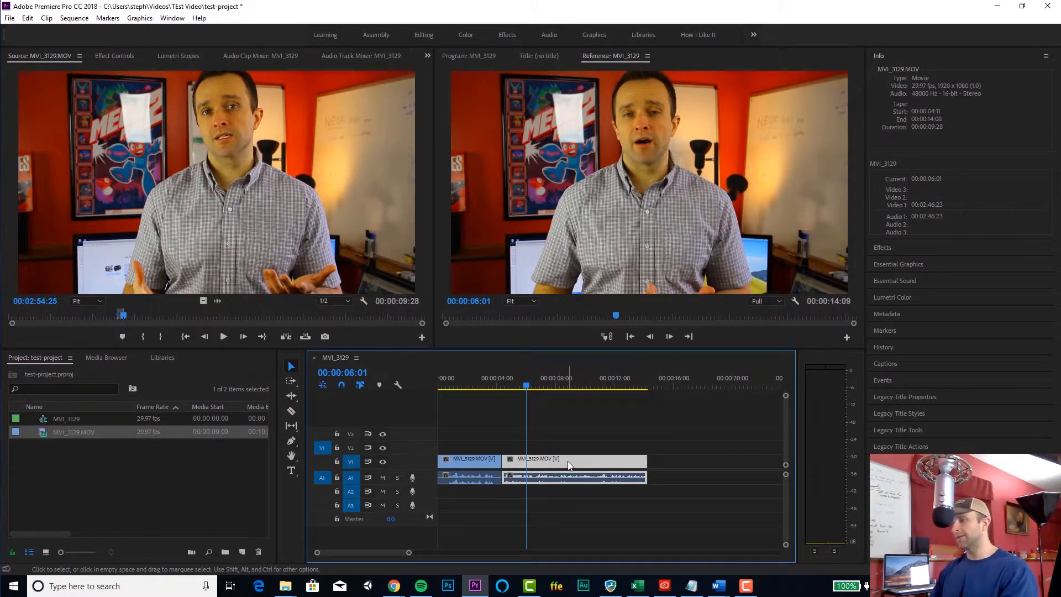
click(194, 318)
click(143, 336)
drag(203, 317, 223, 317)
click(160, 336)
drag(221, 237, 655, 463)
drag(523, 523, 523, 524)
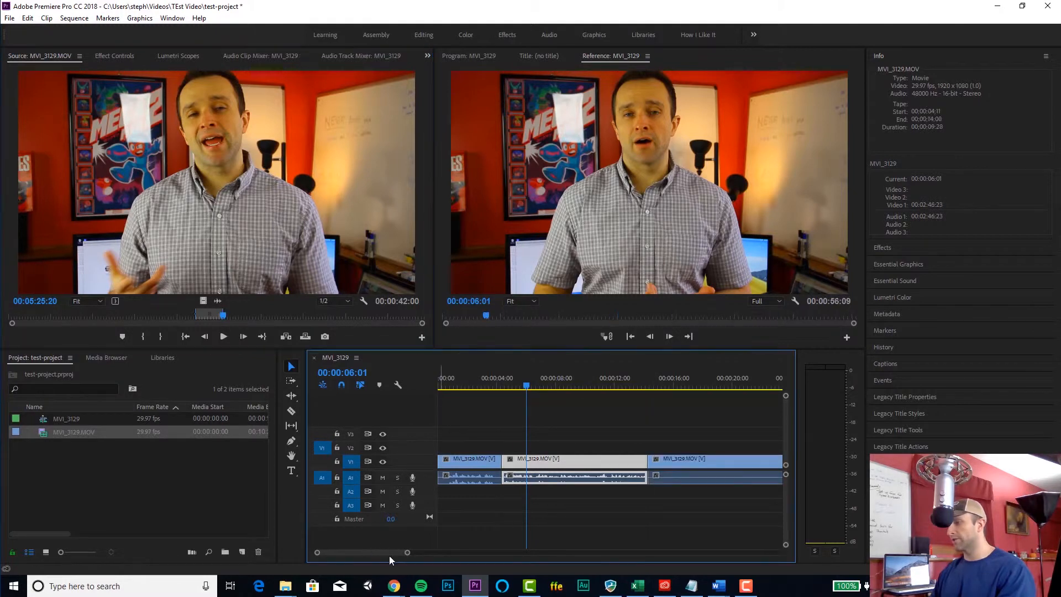
drag(407, 553, 505, 553)
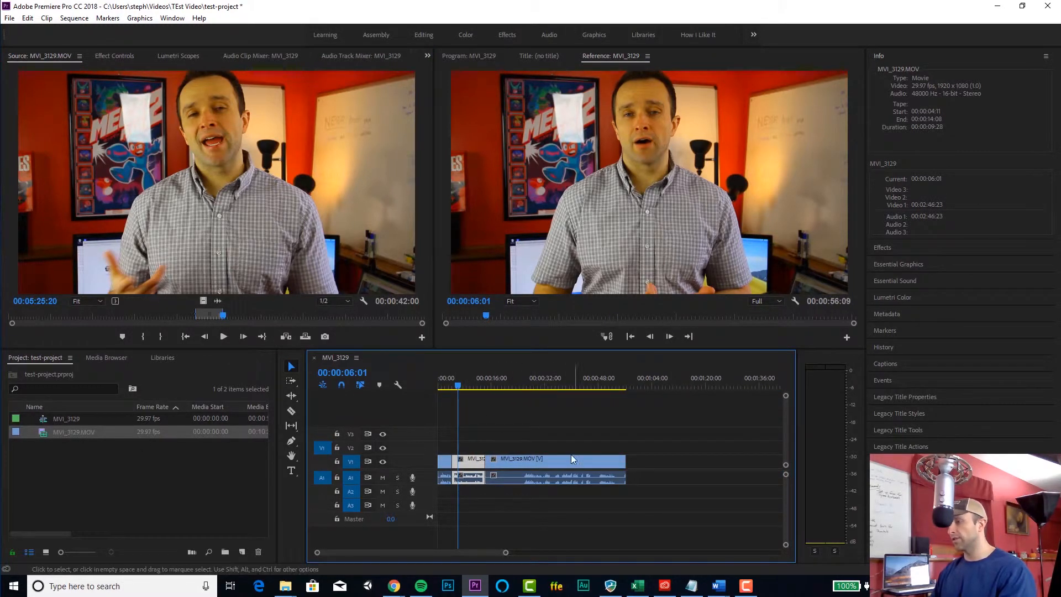
Split the first timeline clip with the Razor tool at about 00:00:00:21, before the speech begins
mouse_move(575, 460)
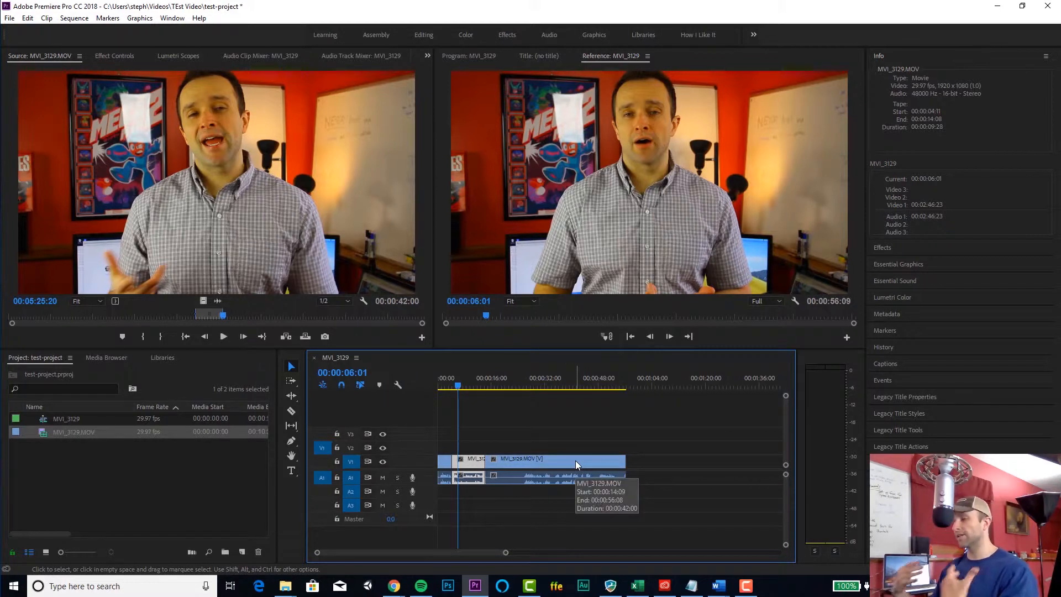
key(equal)
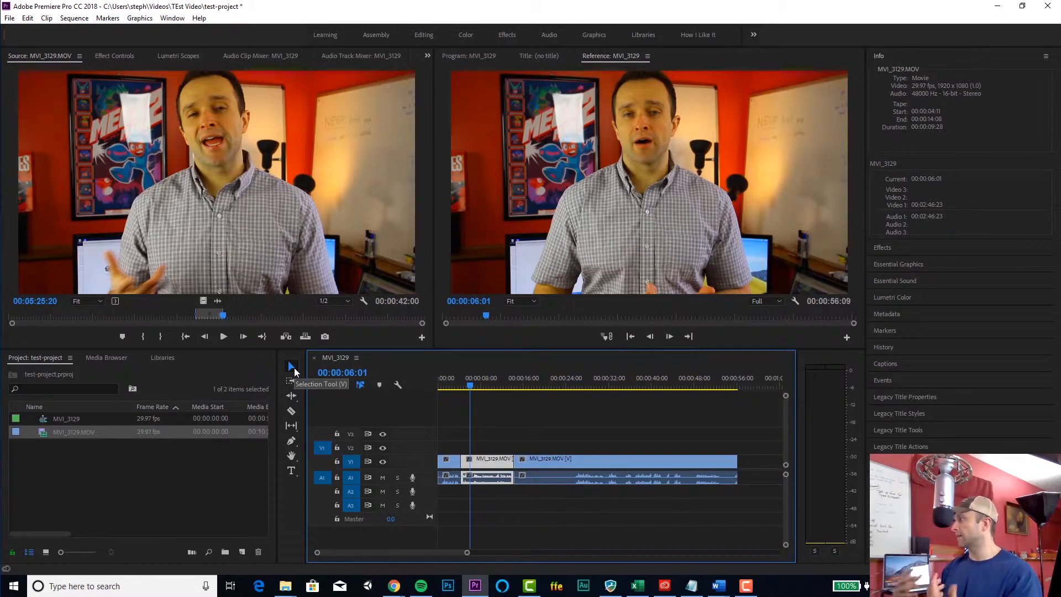
click(291, 411)
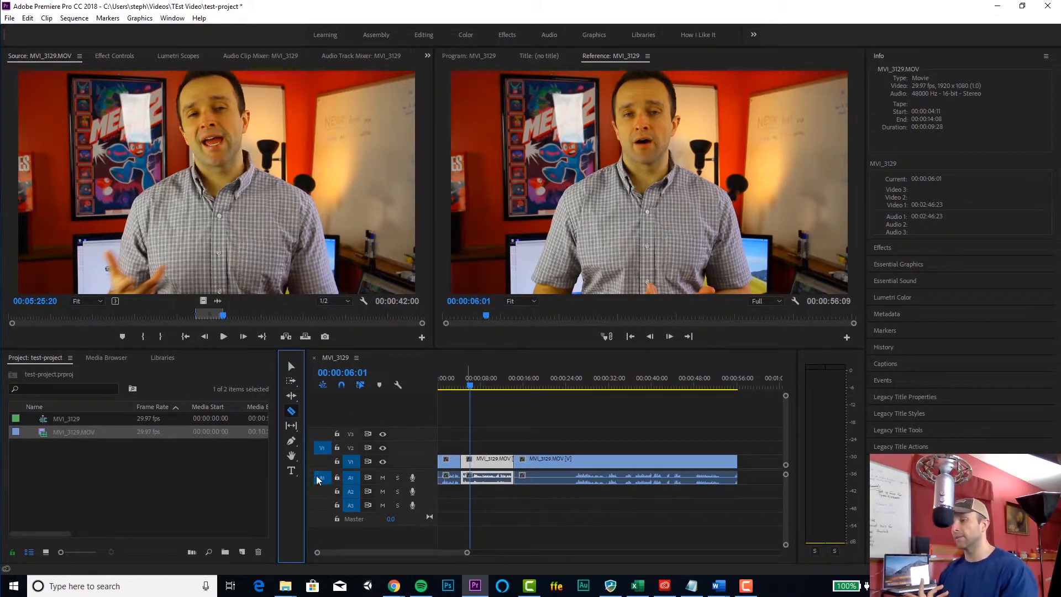
key(t)
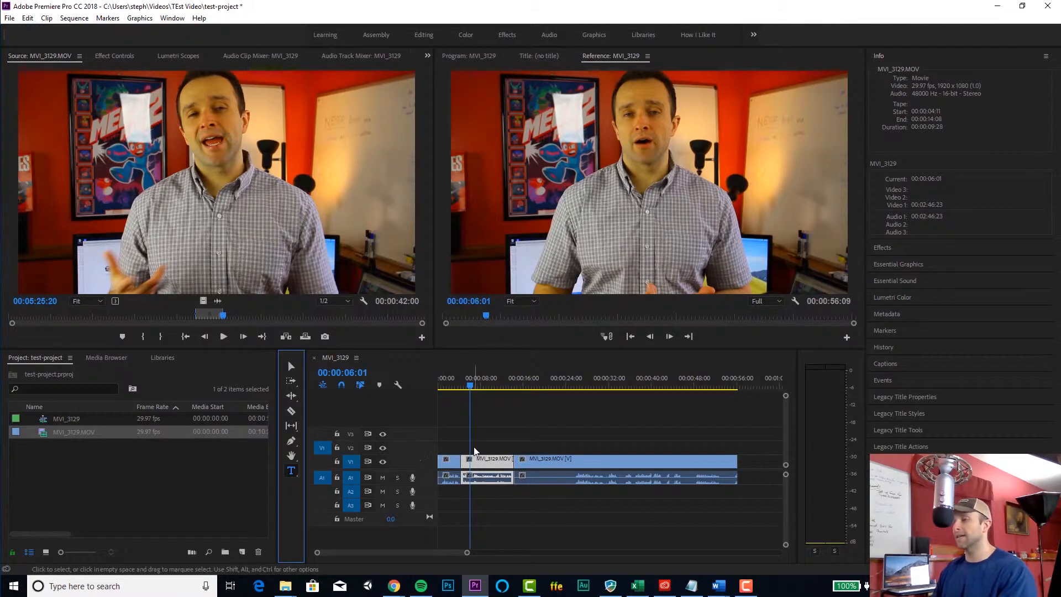
click(449, 387)
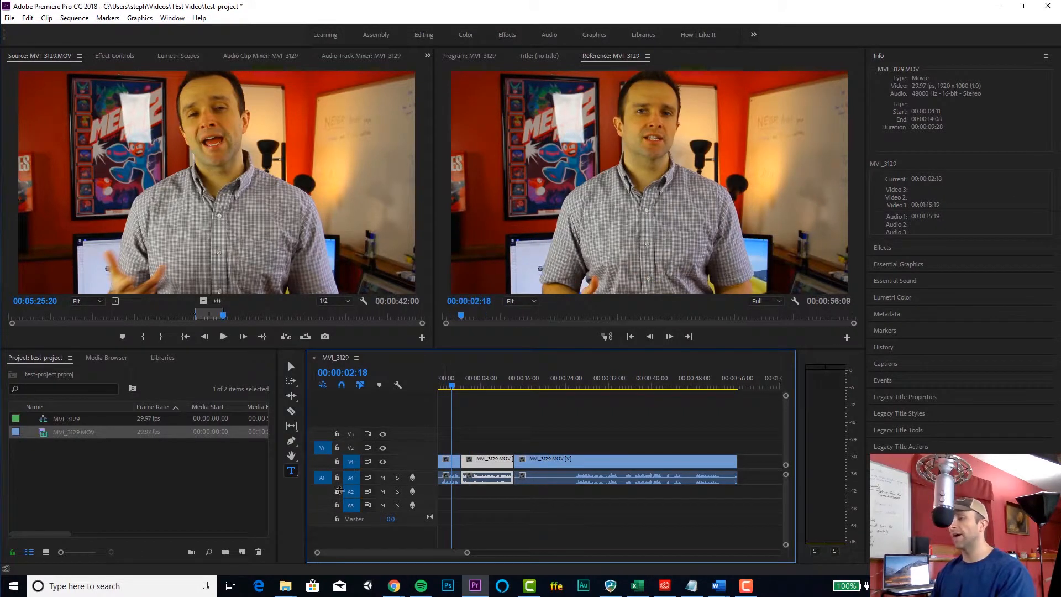
mouse_move(318, 553)
mouse_down()
mouse_move(363, 554)
mouse_move(326, 553)
mouse_up()
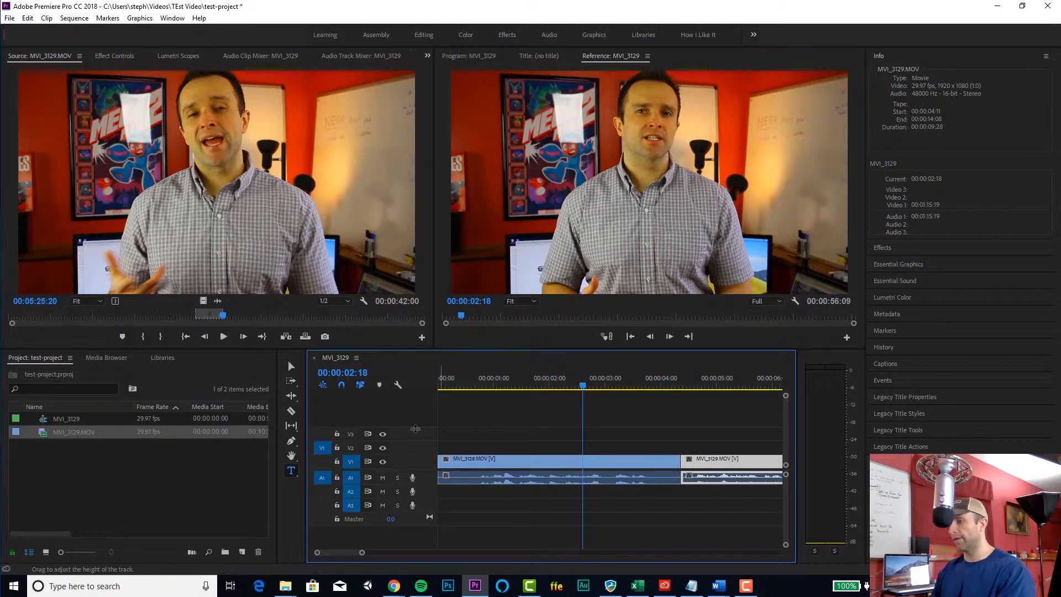
click(291, 412)
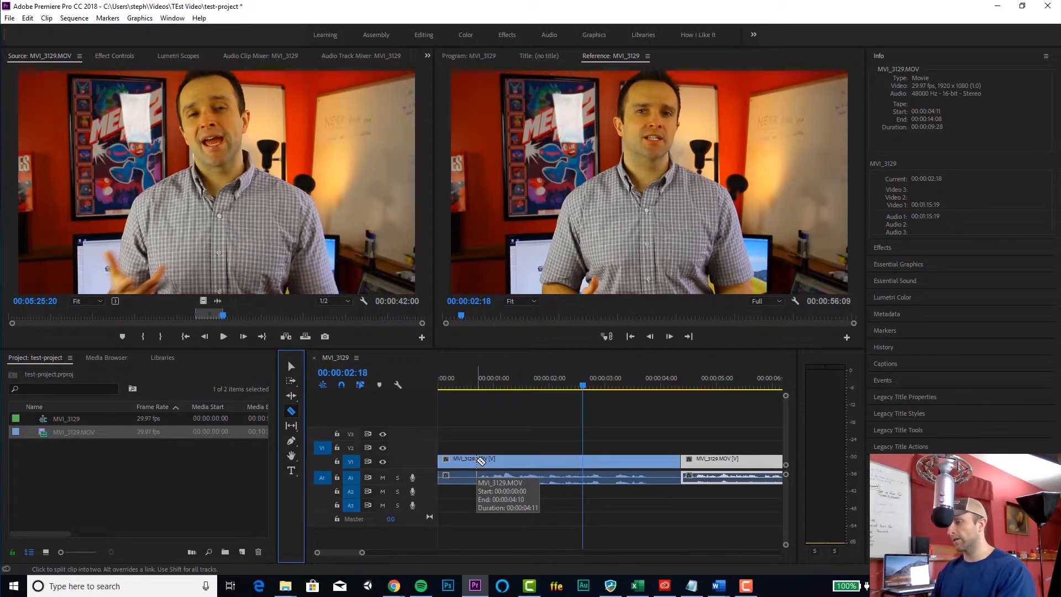
click(479, 462)
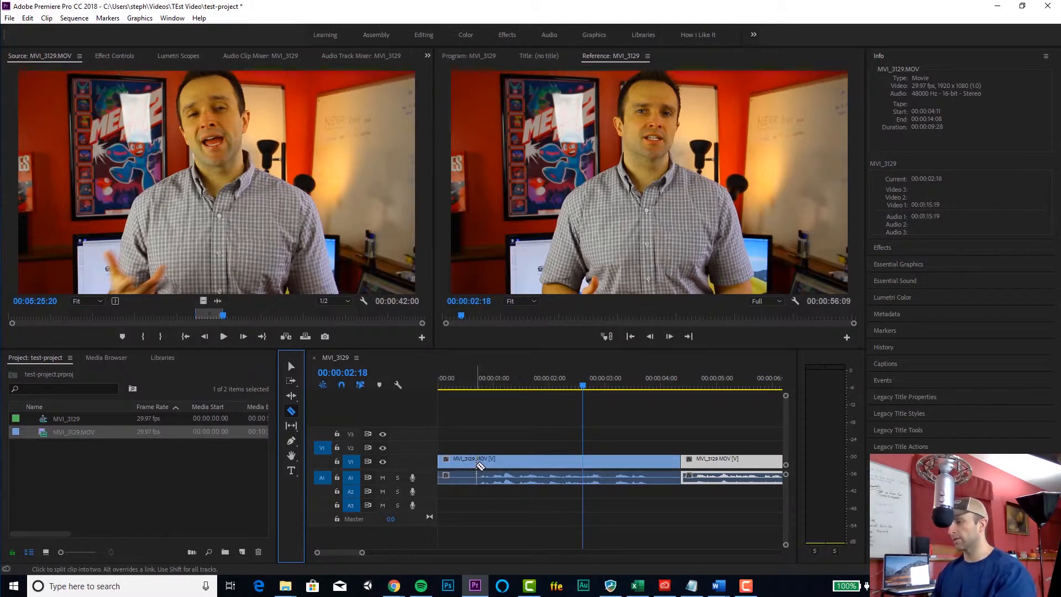
click(477, 463)
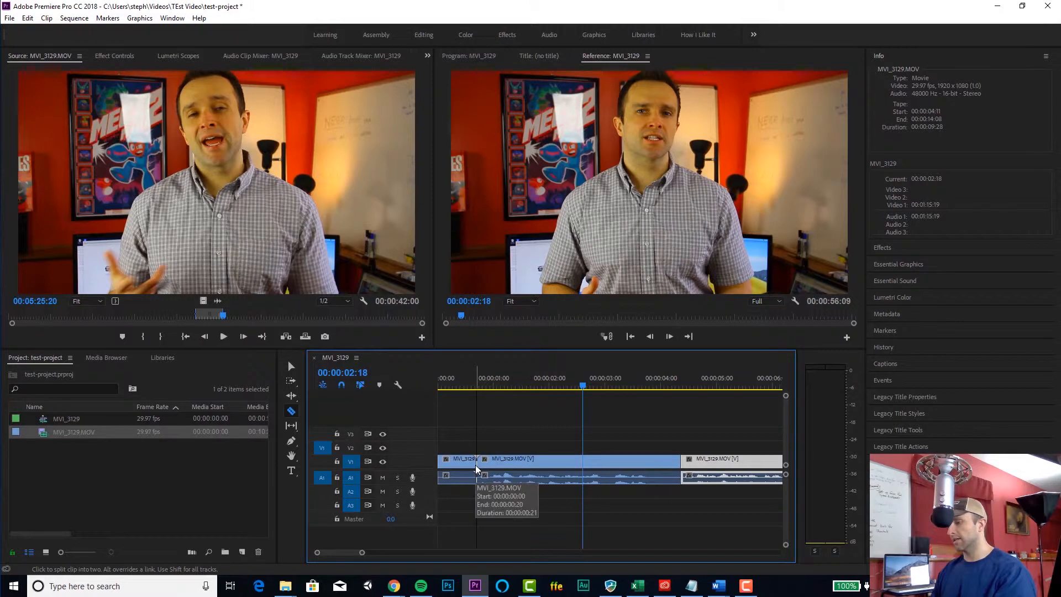
Delete the short opening piece of the first clip, leaving the gap at the sequence start
key(v)
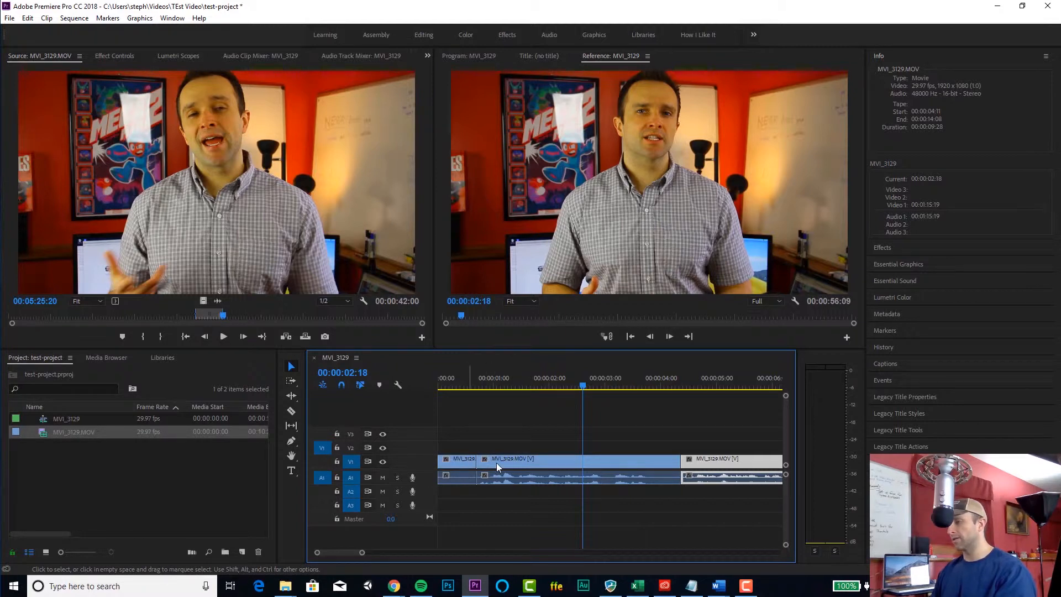
click(463, 460)
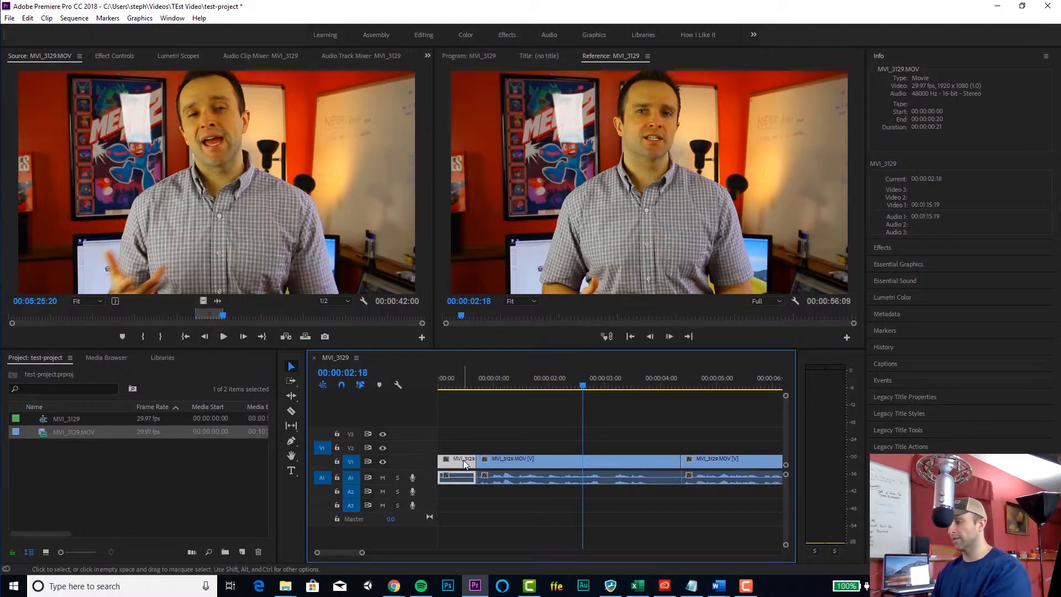
key(Delete)
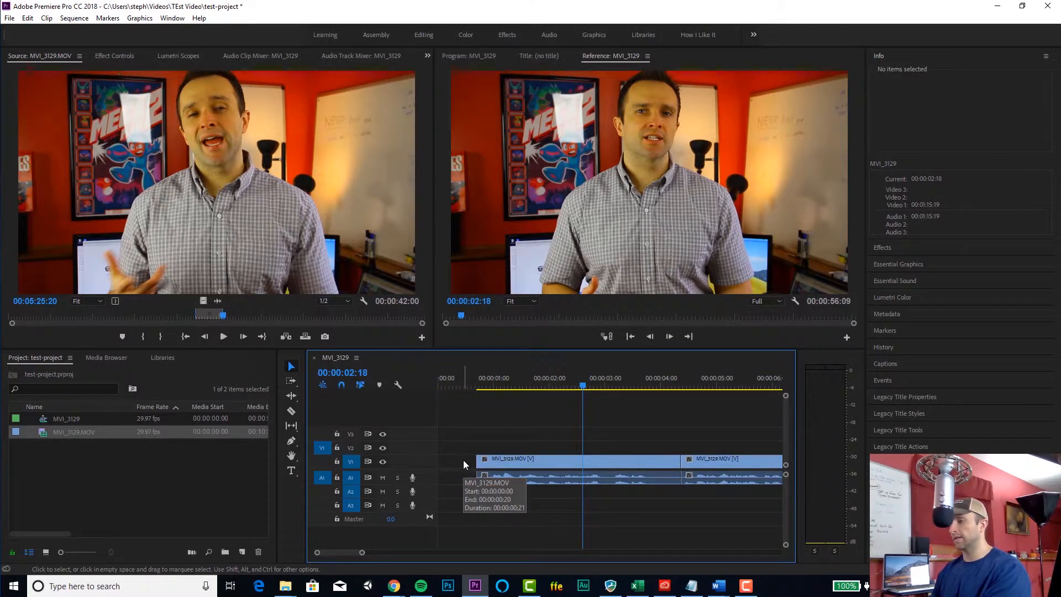
Split the first clip again at about 00:00:03:26 with the Razor tool and clear the short piece at its end
click(292, 411)
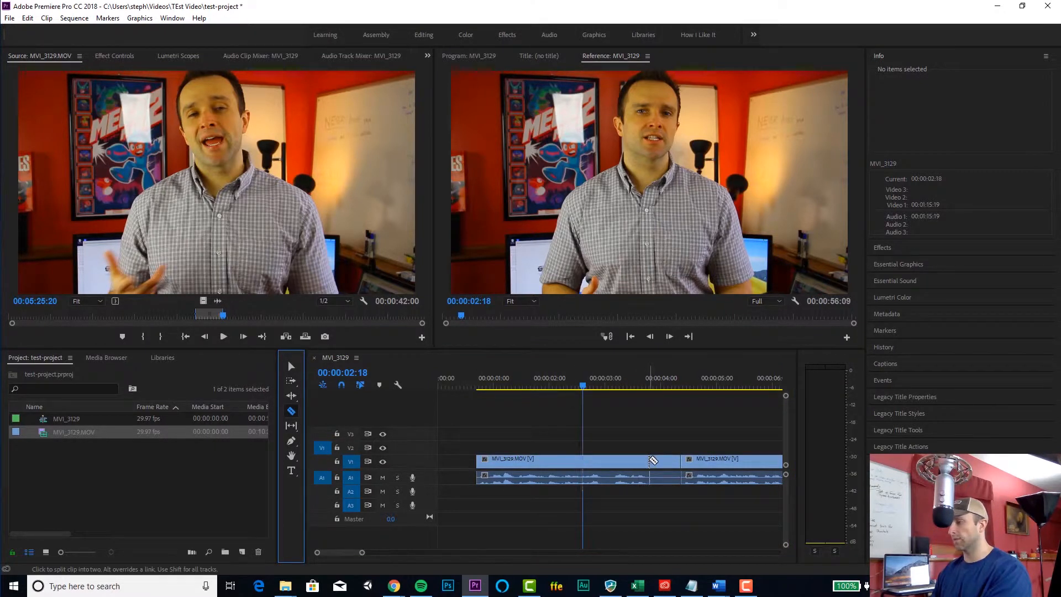
click(654, 460)
click(291, 367)
click(666, 462)
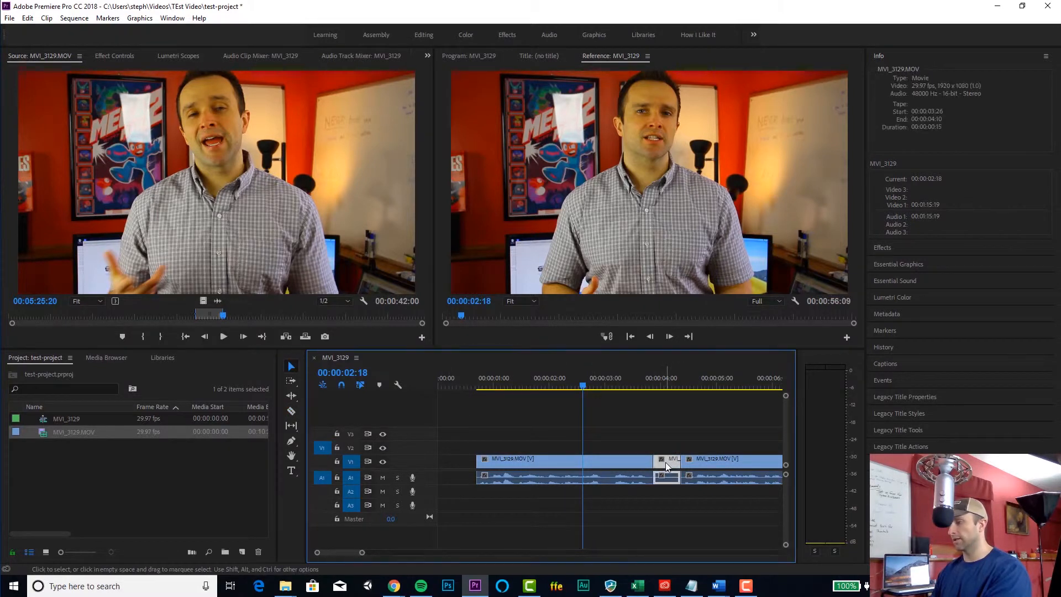
right_click(665, 462)
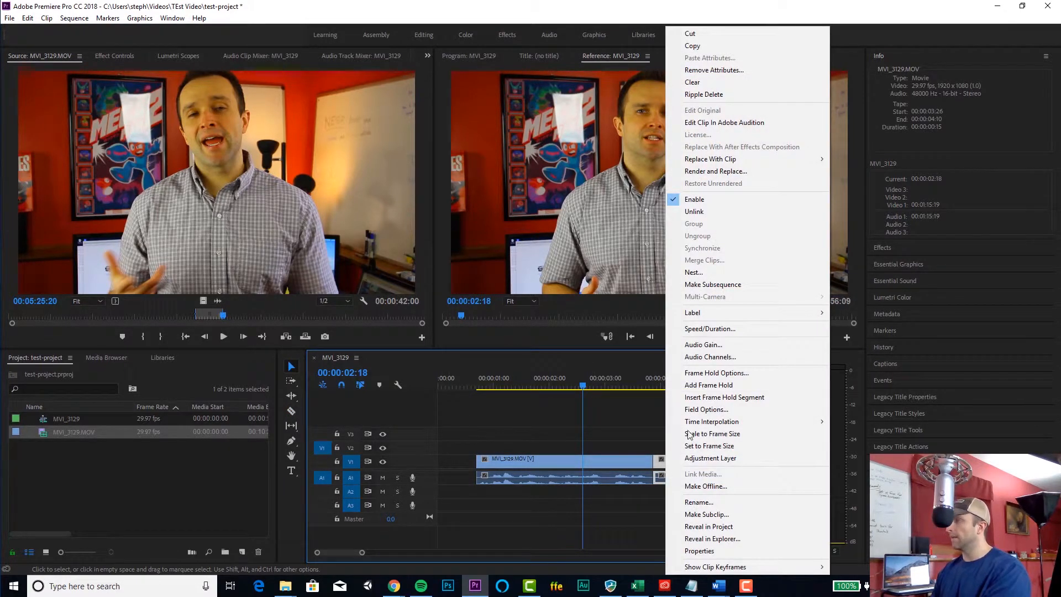
click(691, 82)
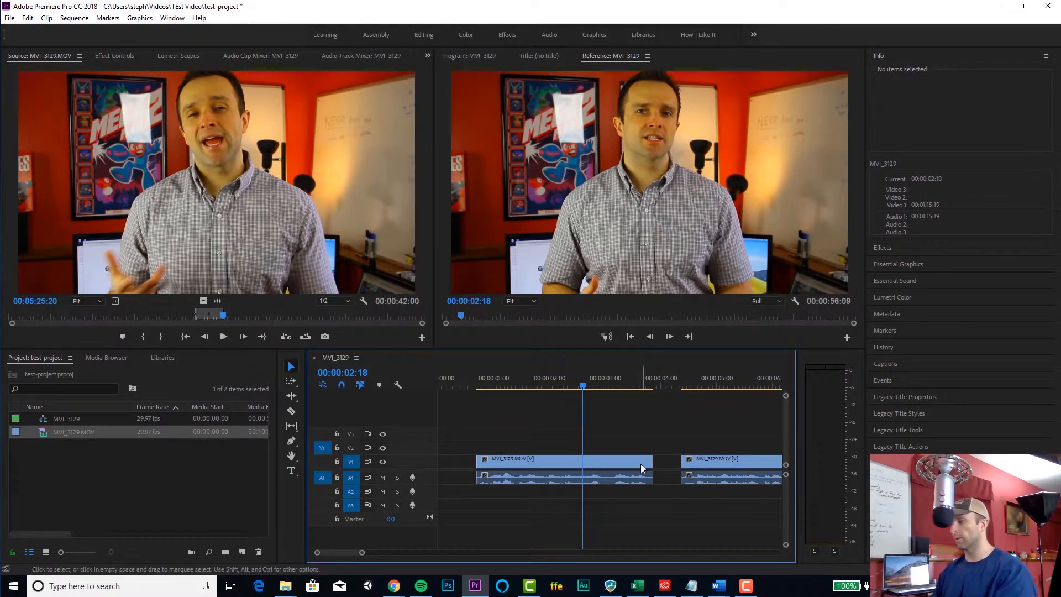
Move the trimmed first clip to the start of the sequence and move the second clip directly against its end
click(615, 463)
drag(615, 462, 549, 463)
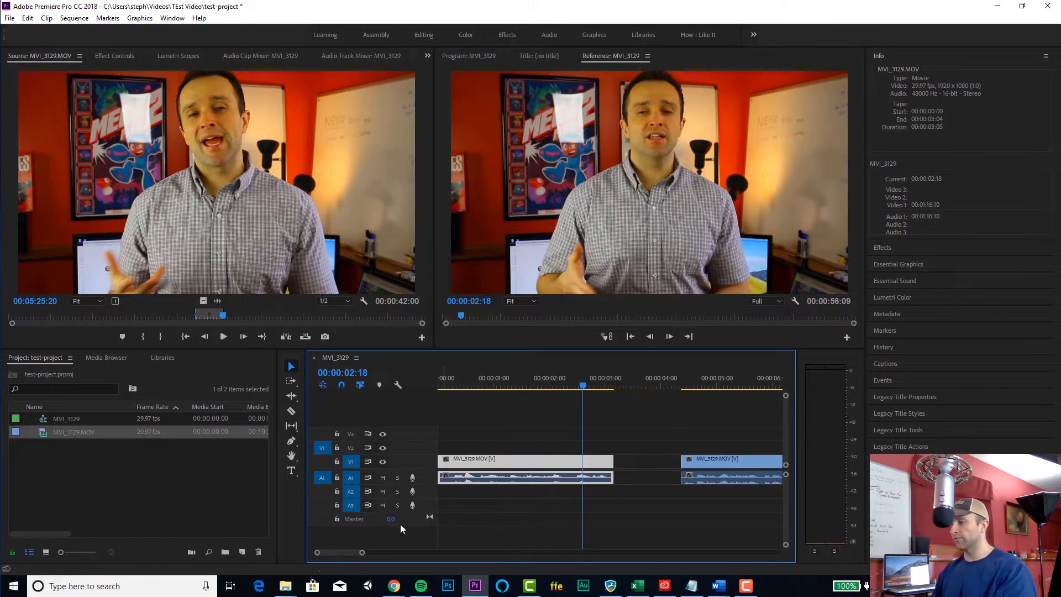
drag(362, 552, 386, 553)
drag(589, 463, 560, 465)
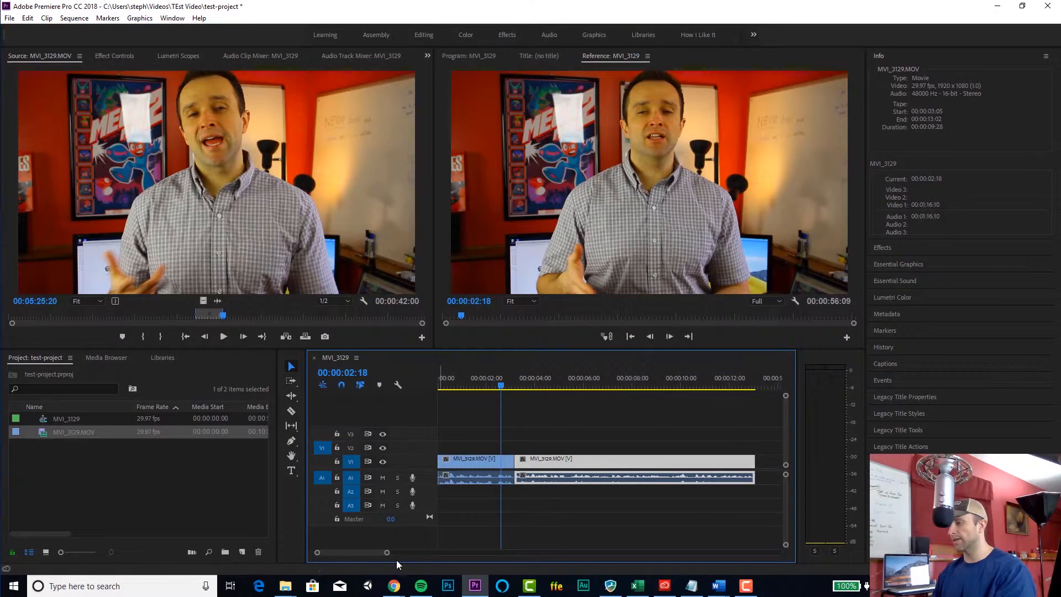
Trim the third clip's start to the playhead at 00:00:25:21 and move the clip directly against the second clip's end
drag(386, 555, 408, 554)
click(672, 459)
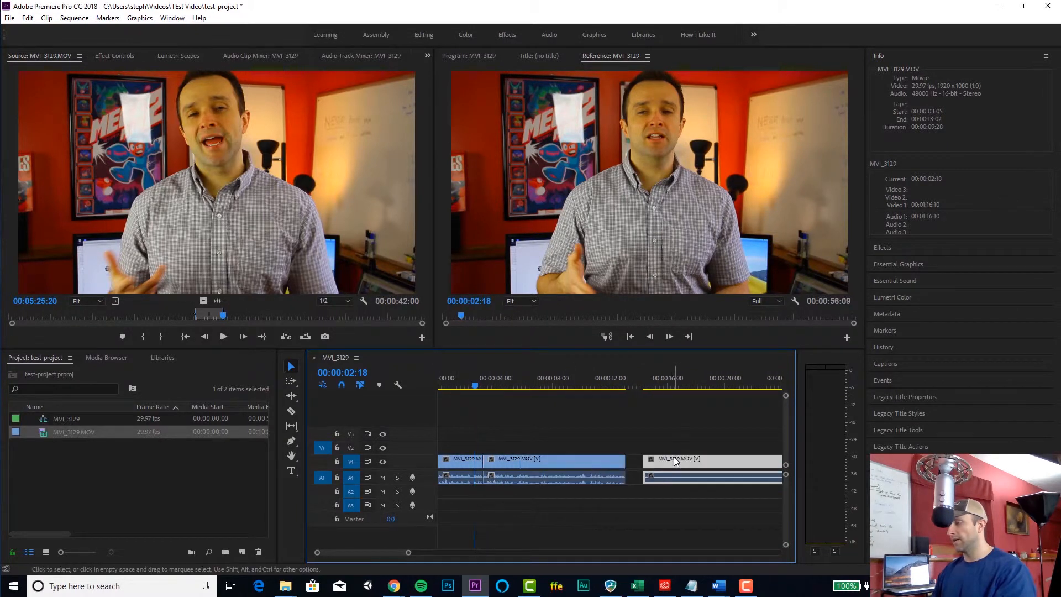
drag(408, 553, 442, 553)
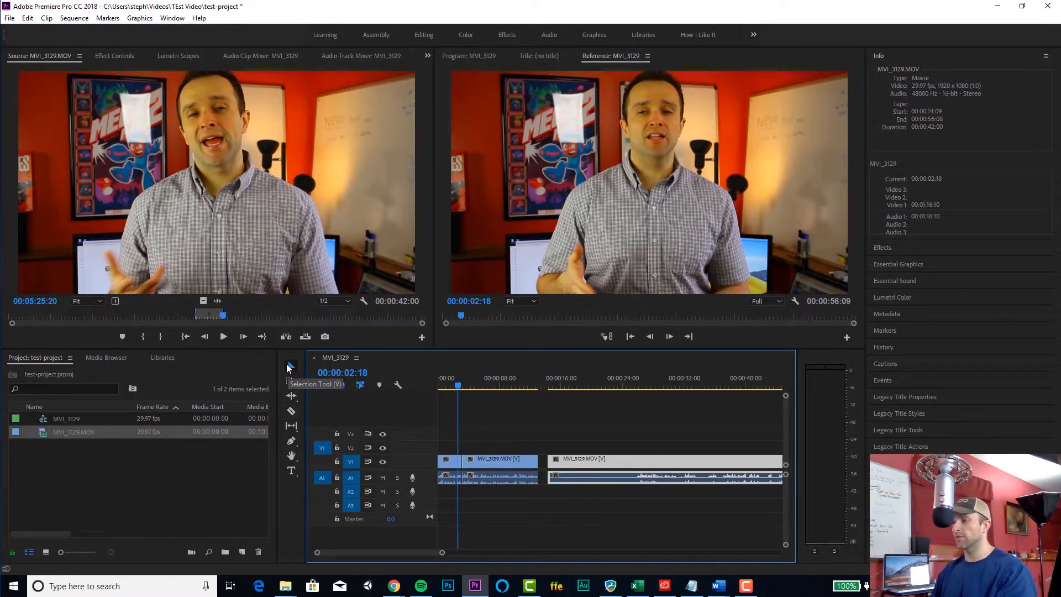
click(292, 369)
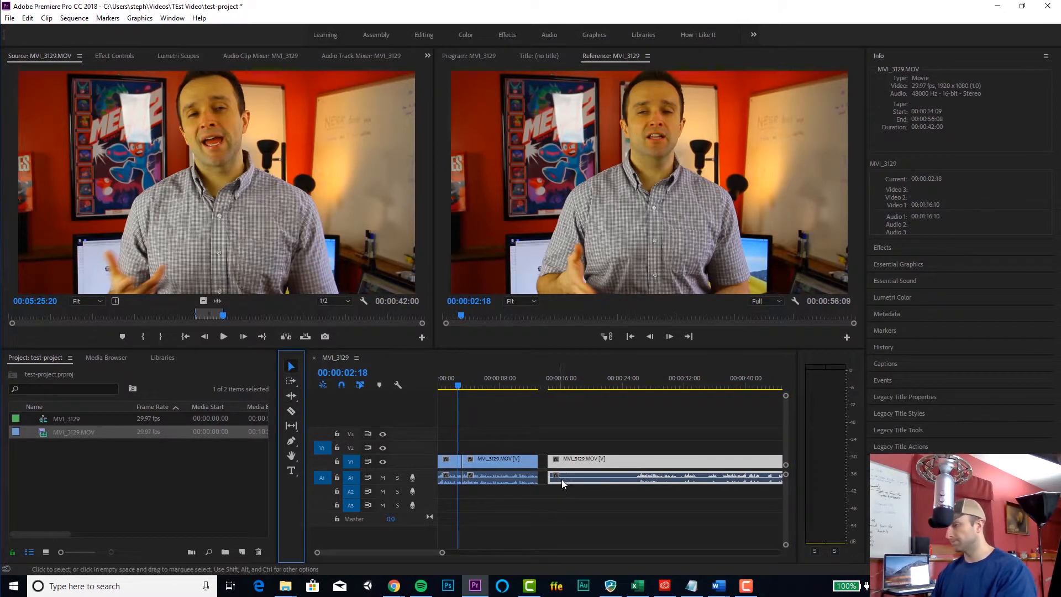
click(605, 458)
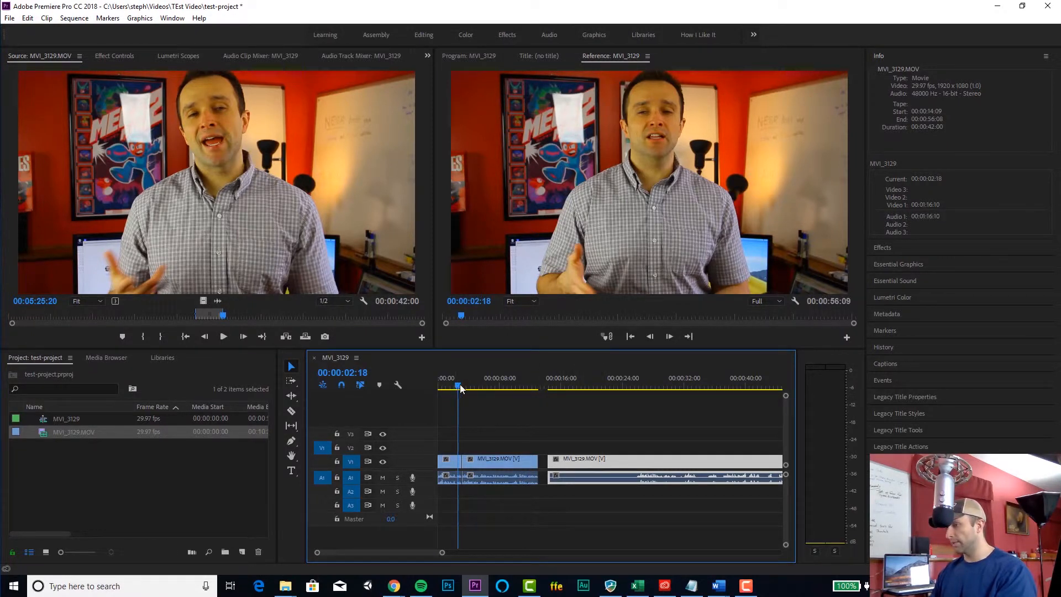
drag(460, 389, 637, 385)
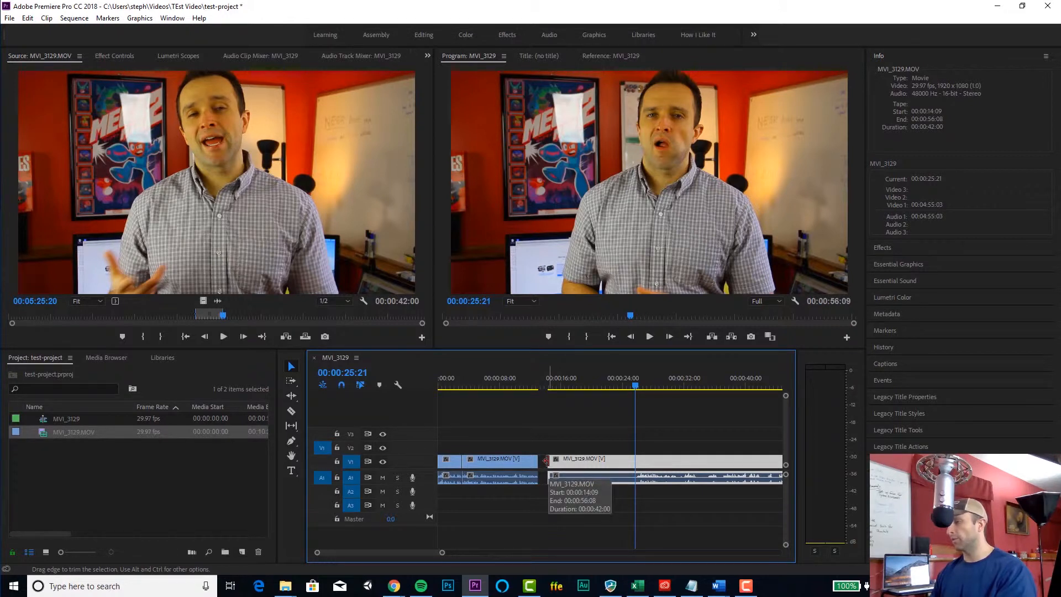
drag(547, 460, 638, 462)
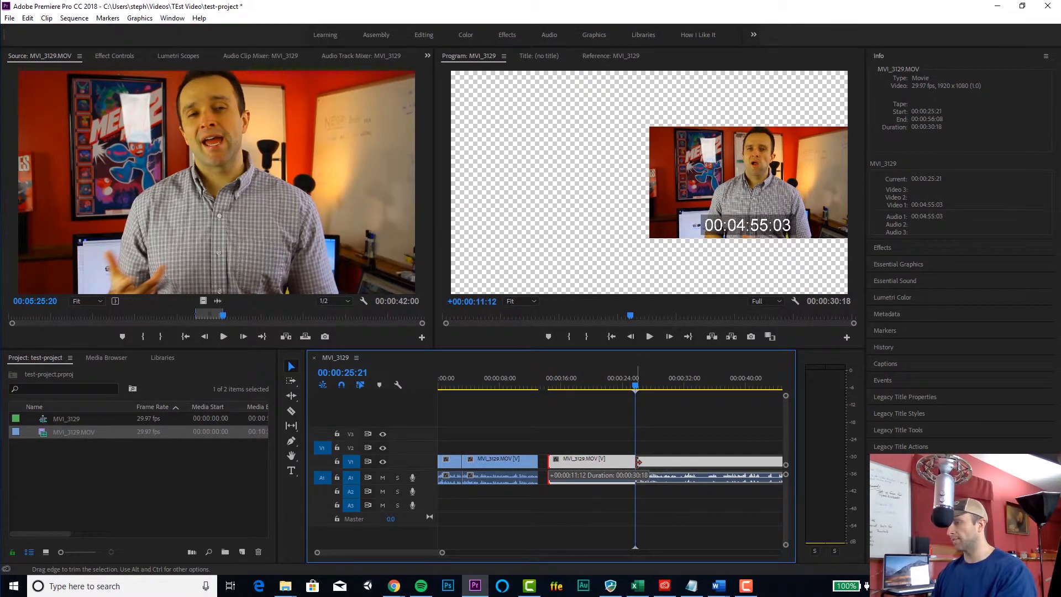
drag(639, 462, 638, 462)
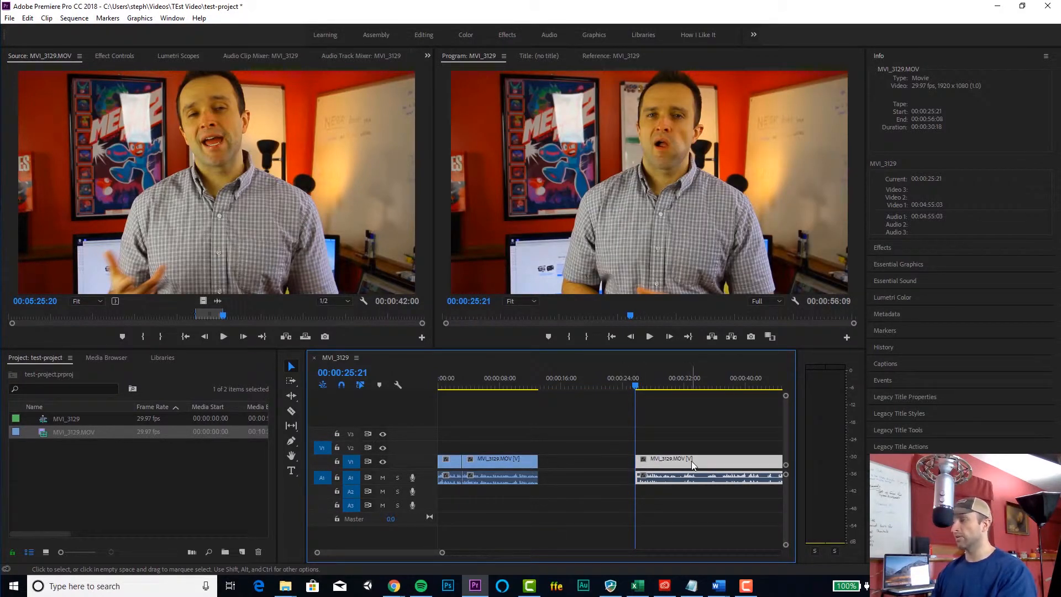
drag(691, 461, 596, 471)
Scrub and play the later part of the third clip between about 00:00:30 and 00:00:36 to review its speech
drag(631, 385, 702, 388)
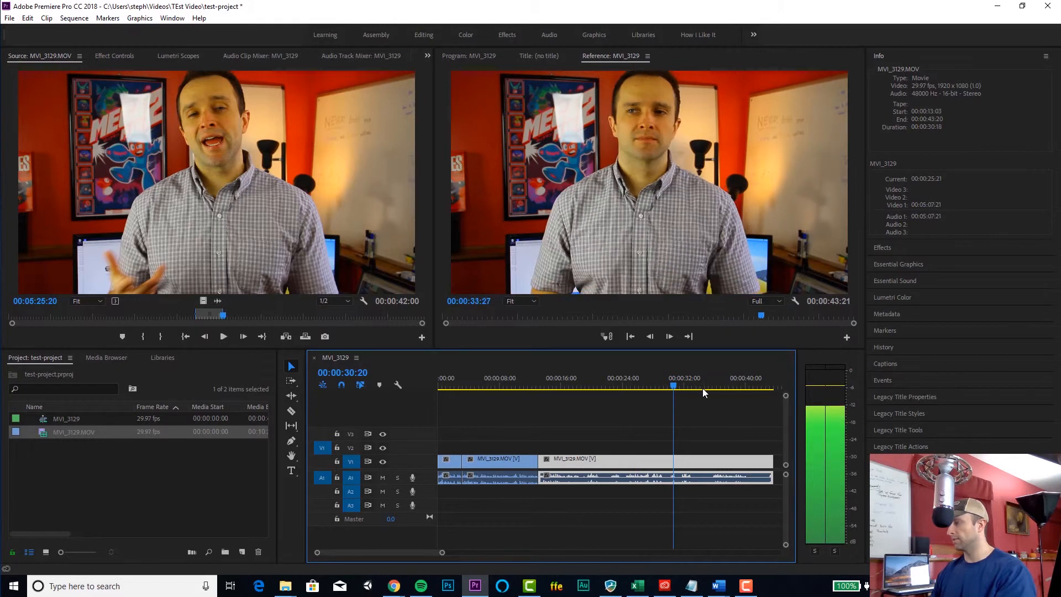
click(705, 389)
key(space)
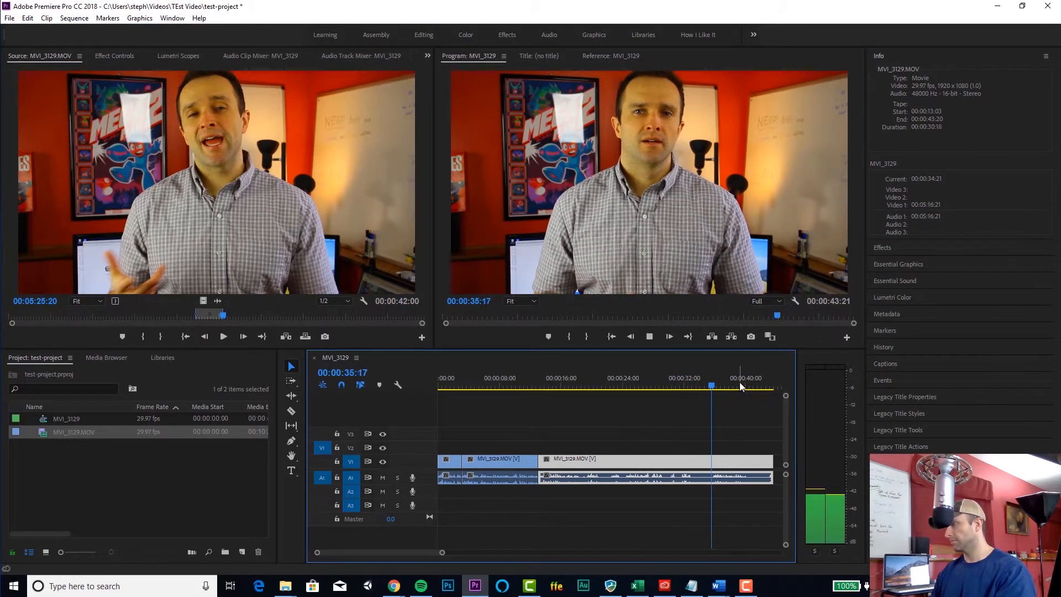
click(689, 382)
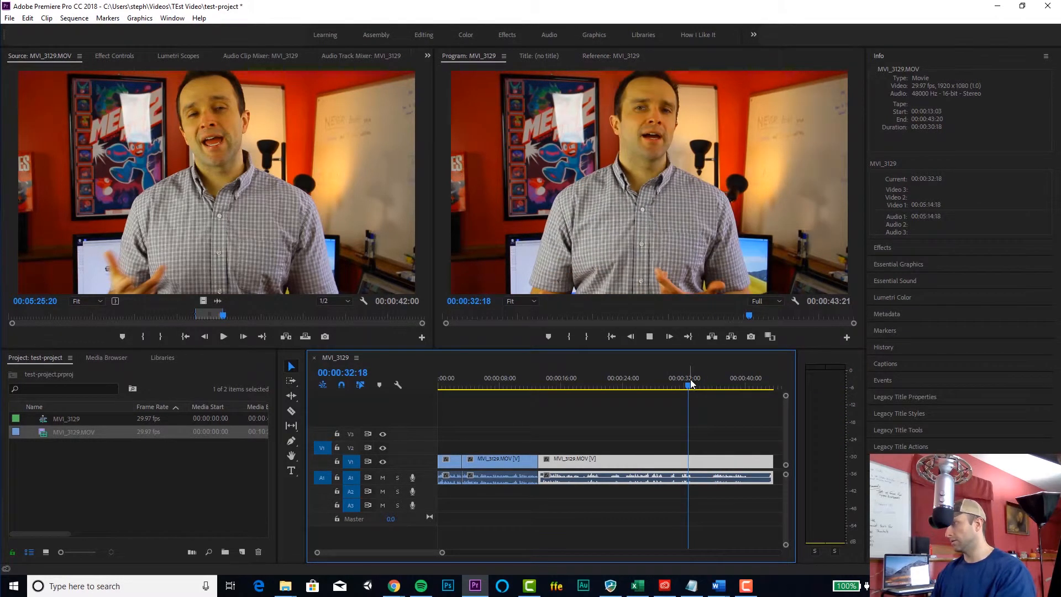
Trim the third clip's end back to the pause at 00:00:34:08
click(535, 386)
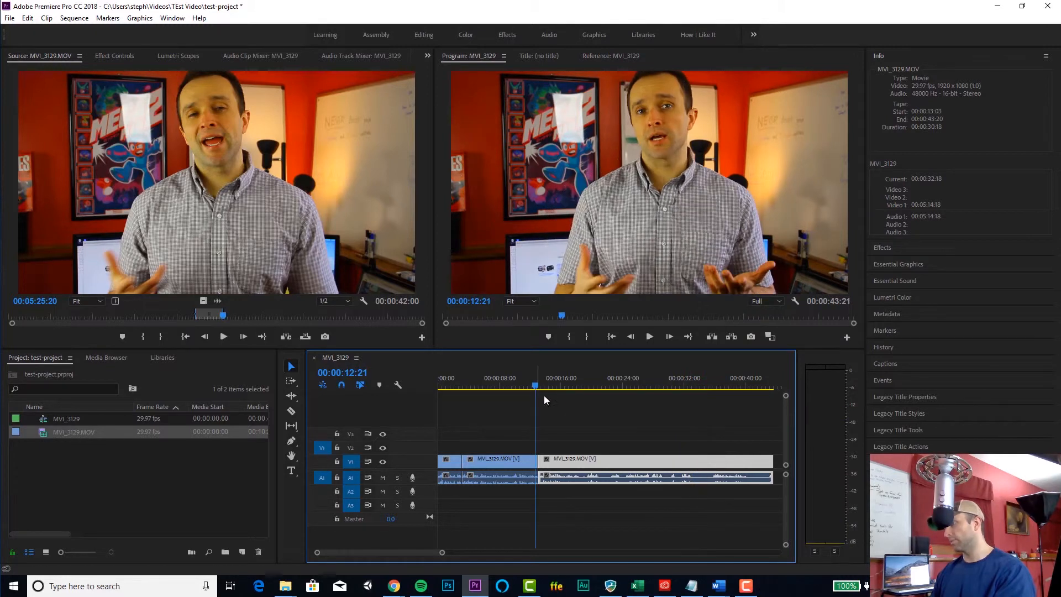
drag(614, 380, 702, 383)
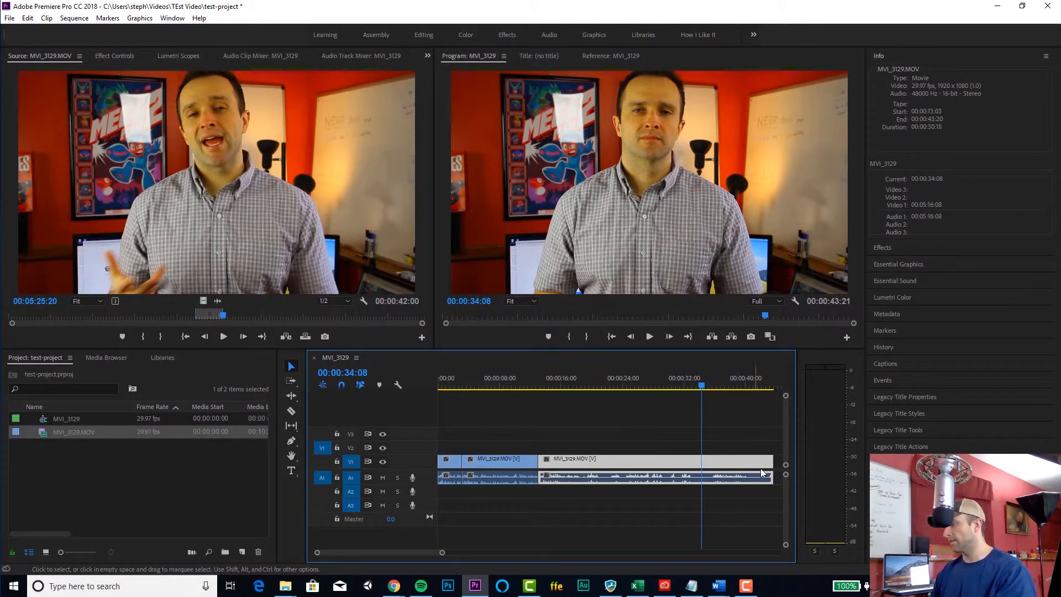
drag(771, 462, 700, 464)
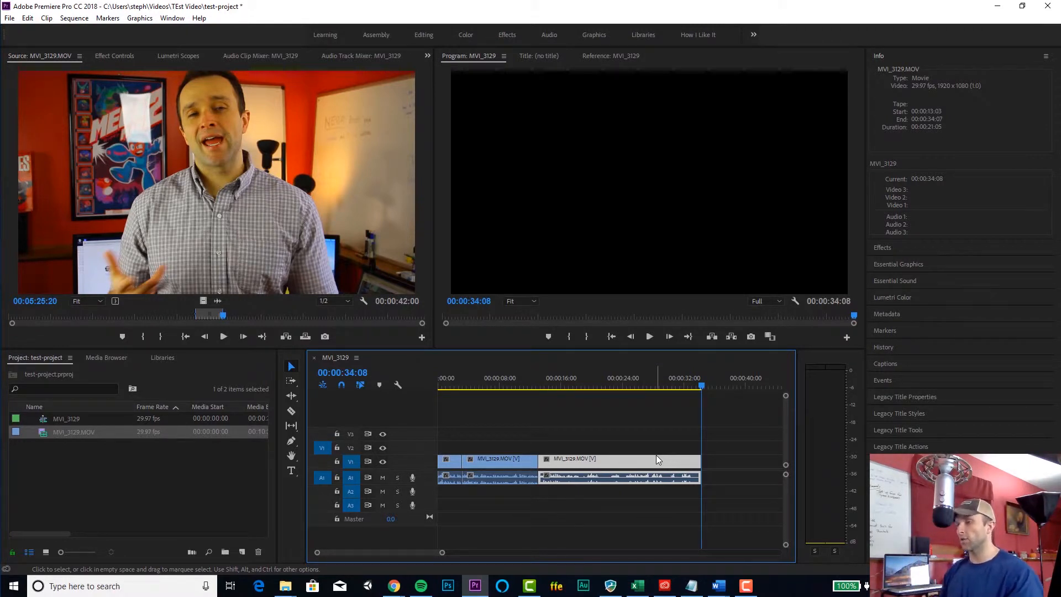
Mark the source range from 00:05:25:20 to 00:06:31:29 and add it to the sequence directly against the third clip's end
click(97, 492)
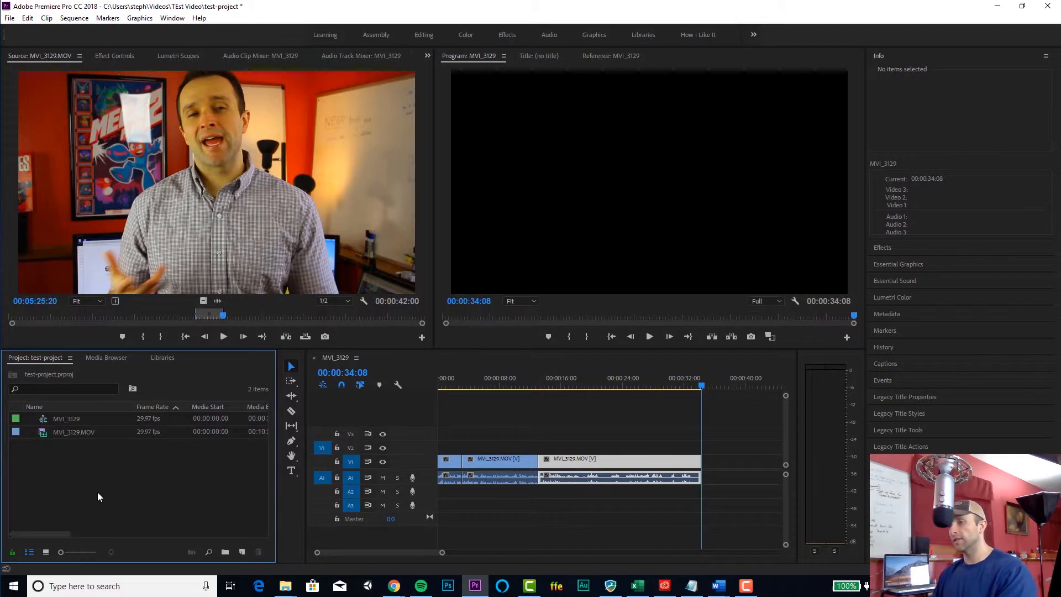
double_click(56, 418)
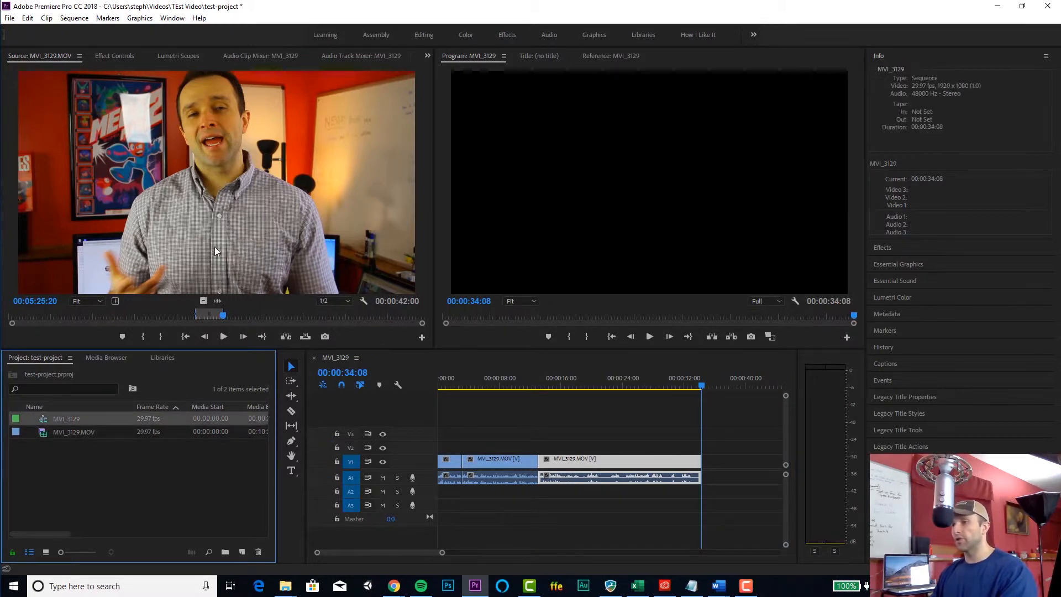
click(143, 337)
click(265, 316)
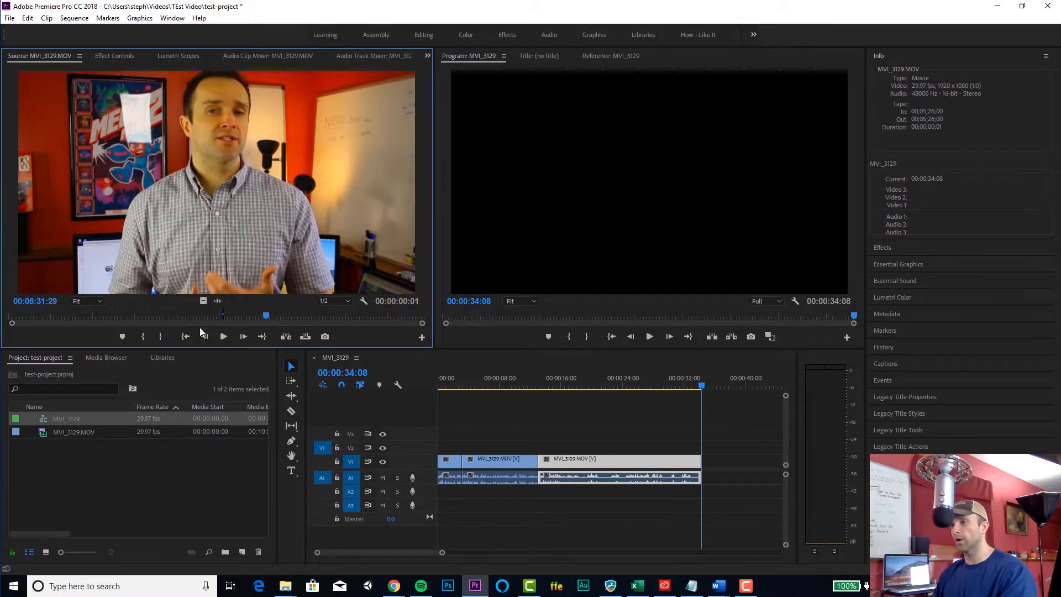
click(160, 335)
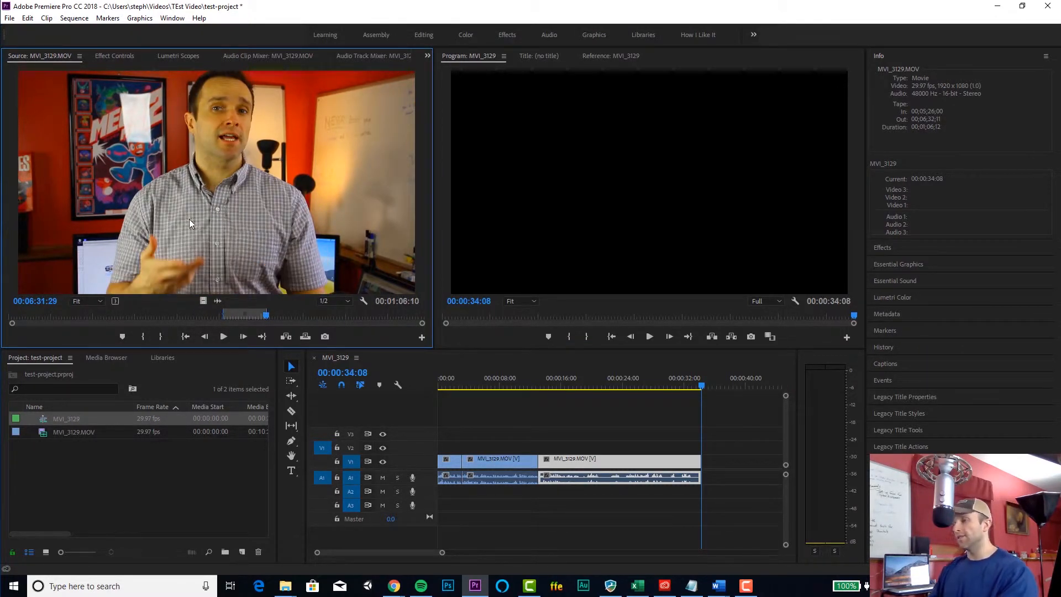
drag(225, 231, 708, 469)
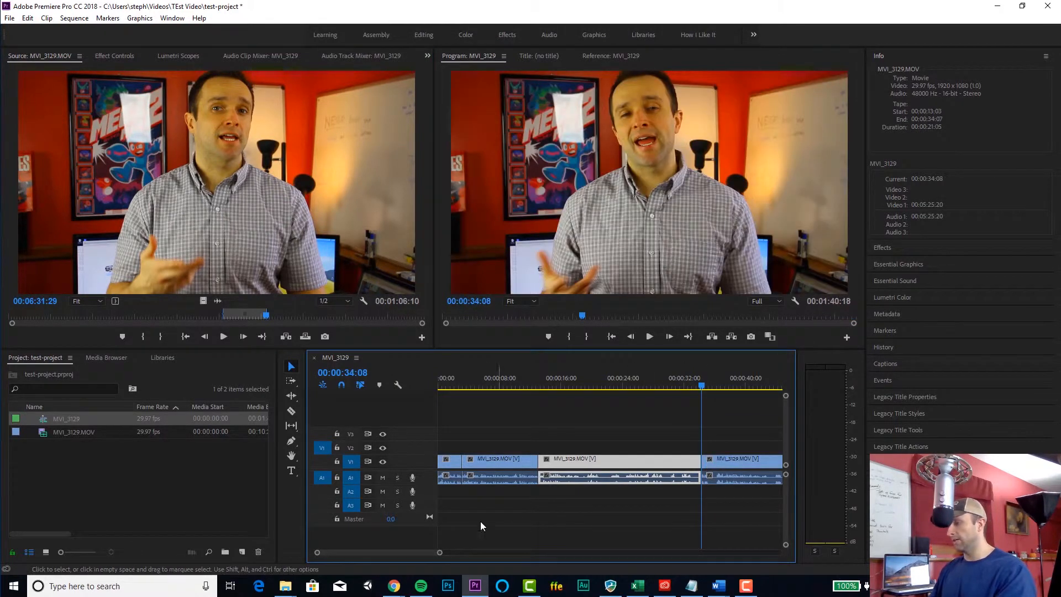
Add a text graphic reading "Type your text" over the fourth clip at 00:00:47:20 with the Type tool
drag(435, 552, 511, 555)
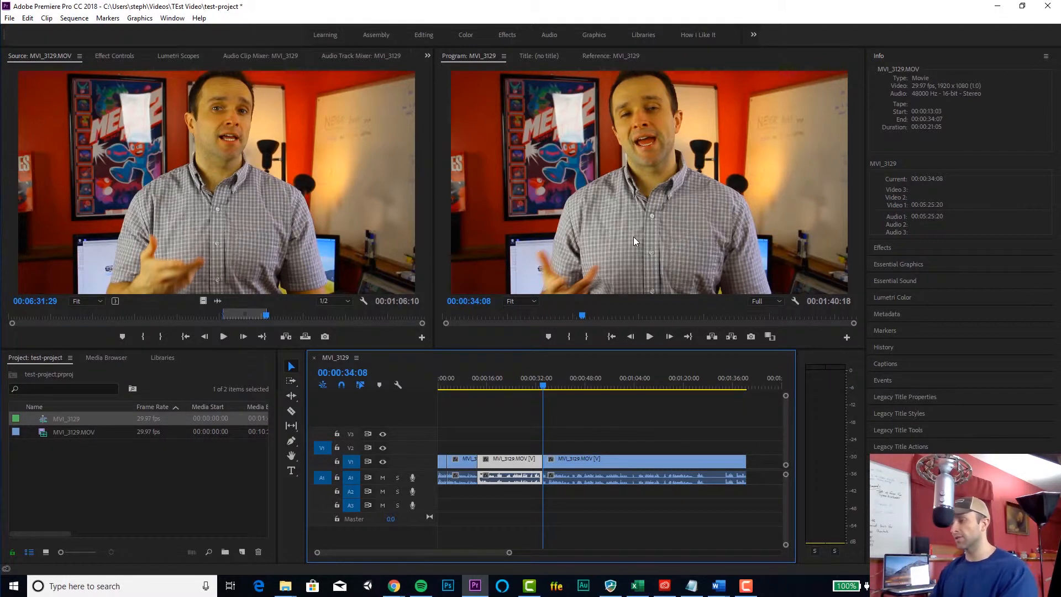
click(295, 471)
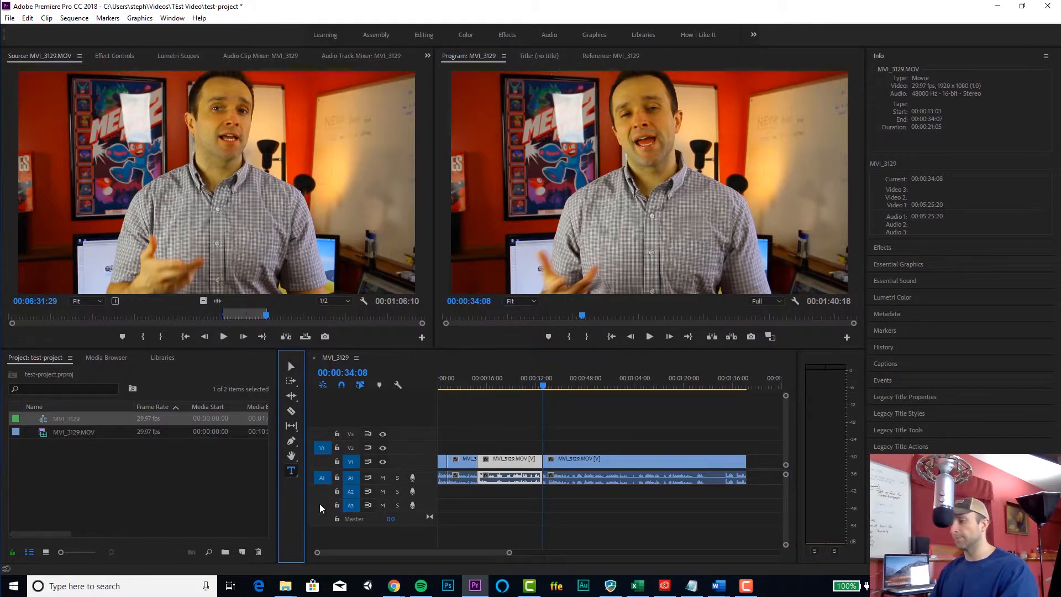
drag(544, 385, 555, 384)
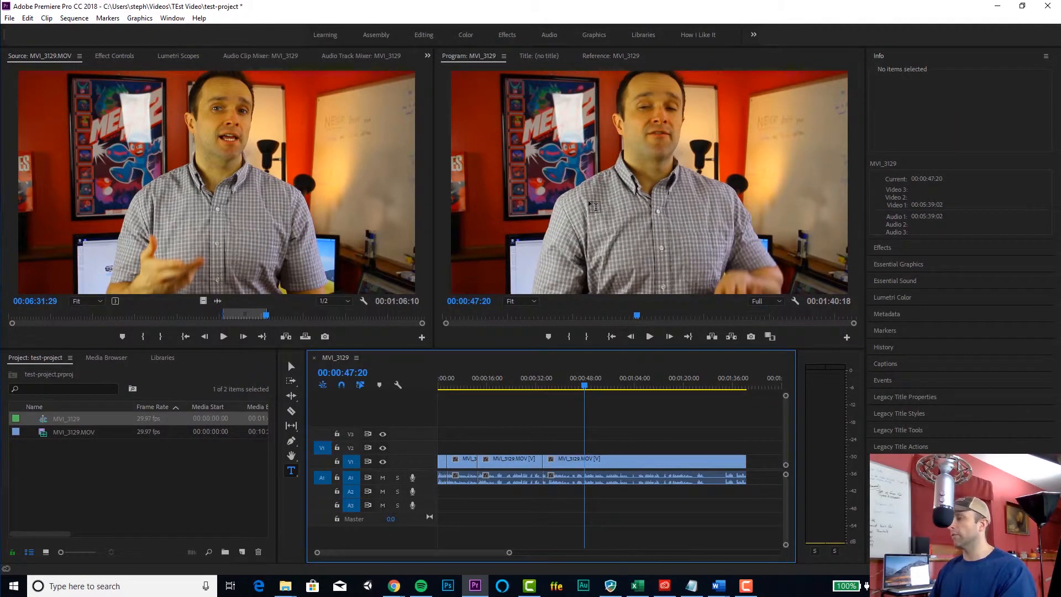
click(590, 205)
click(590, 205)
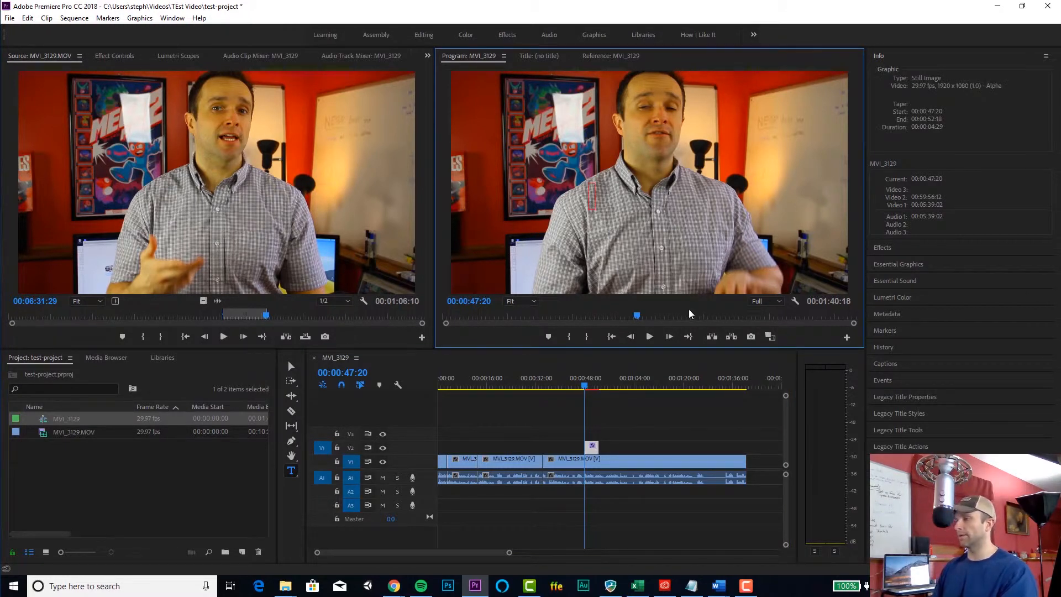
text(Type your text)
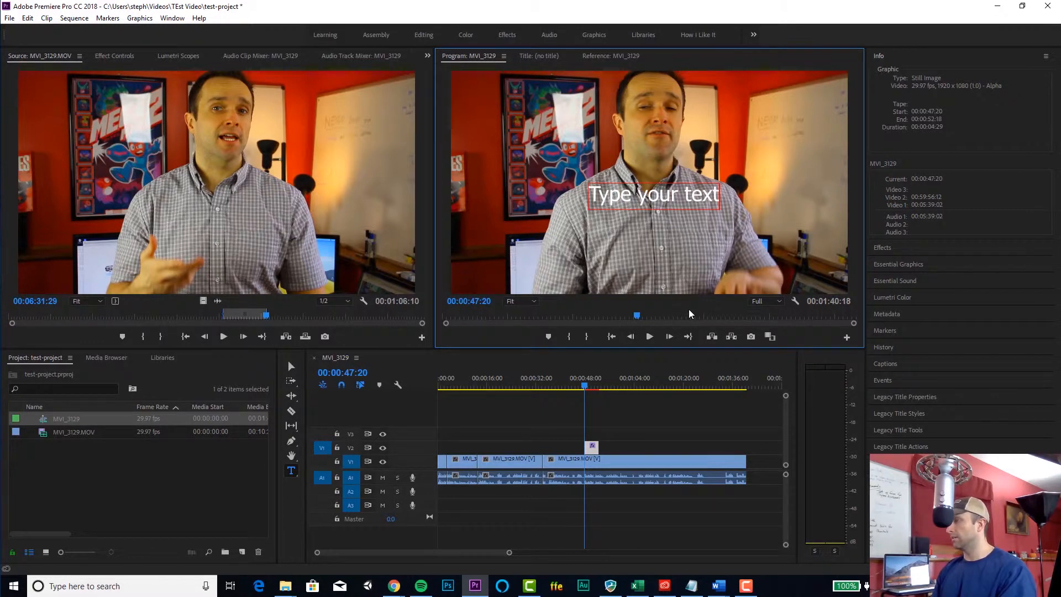
Move the "Type your text" title to the lower middle of the frame, over the speaker's shirt
click(291, 367)
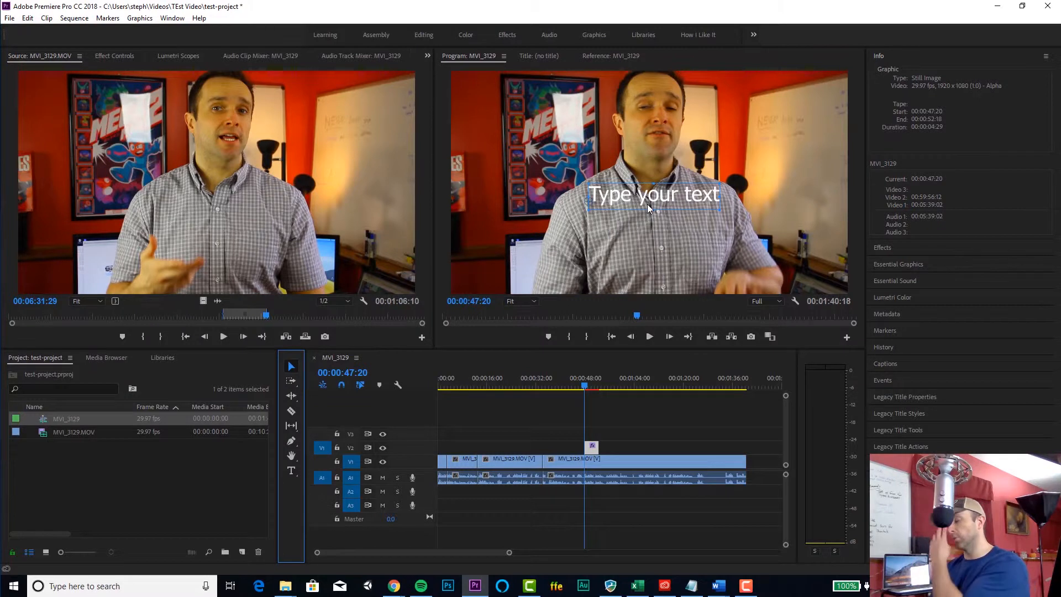
click(621, 201)
drag(622, 202, 511, 127)
drag(531, 172, 653, 254)
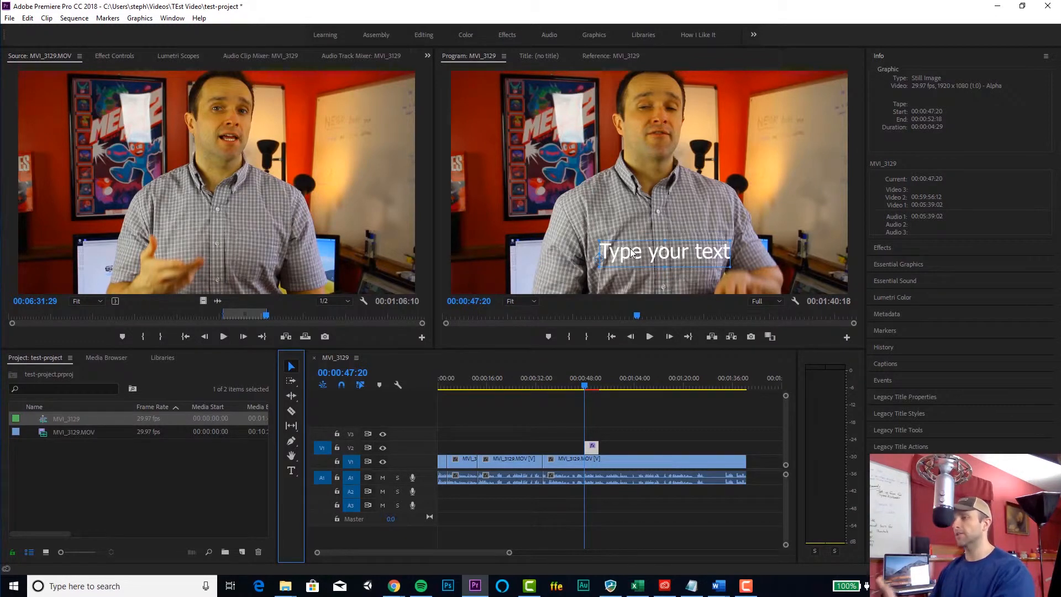
Select the title's text and show its source text settings in Effect Controls, with Motion and Opacity collapsed
double_click(664, 252)
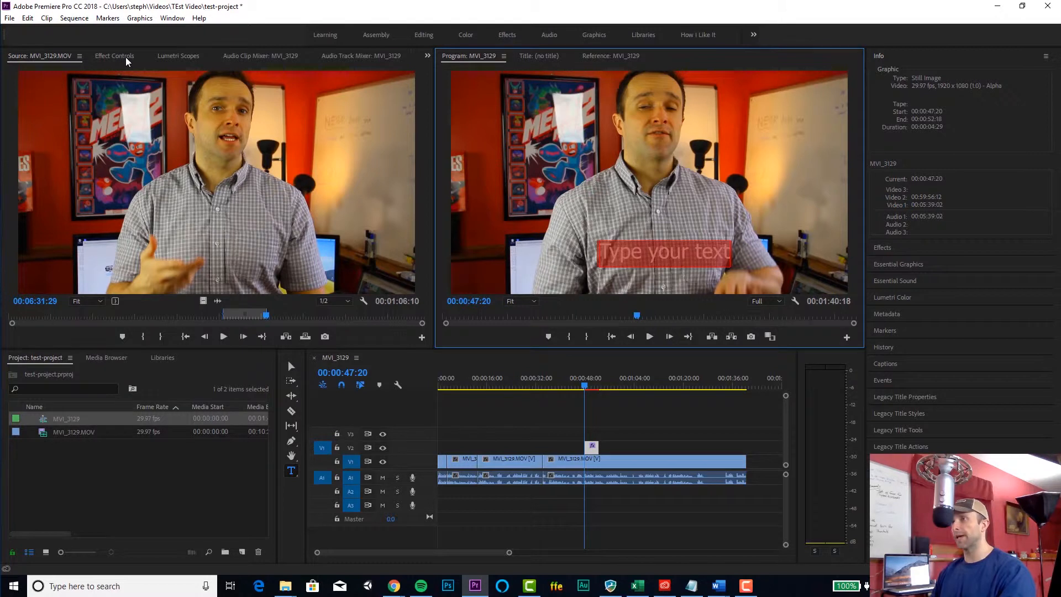
click(171, 19)
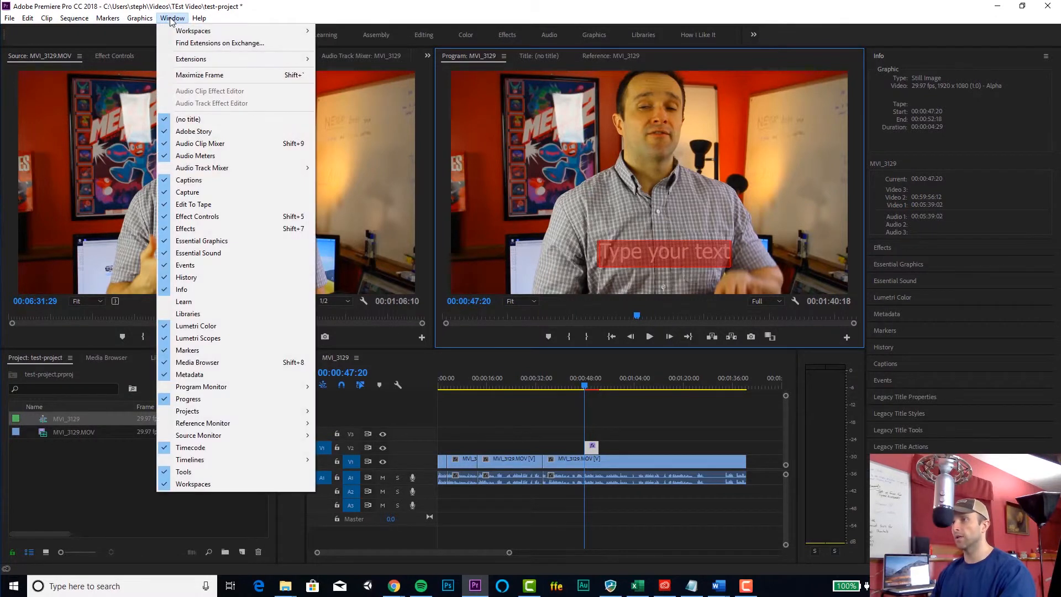
click(216, 220)
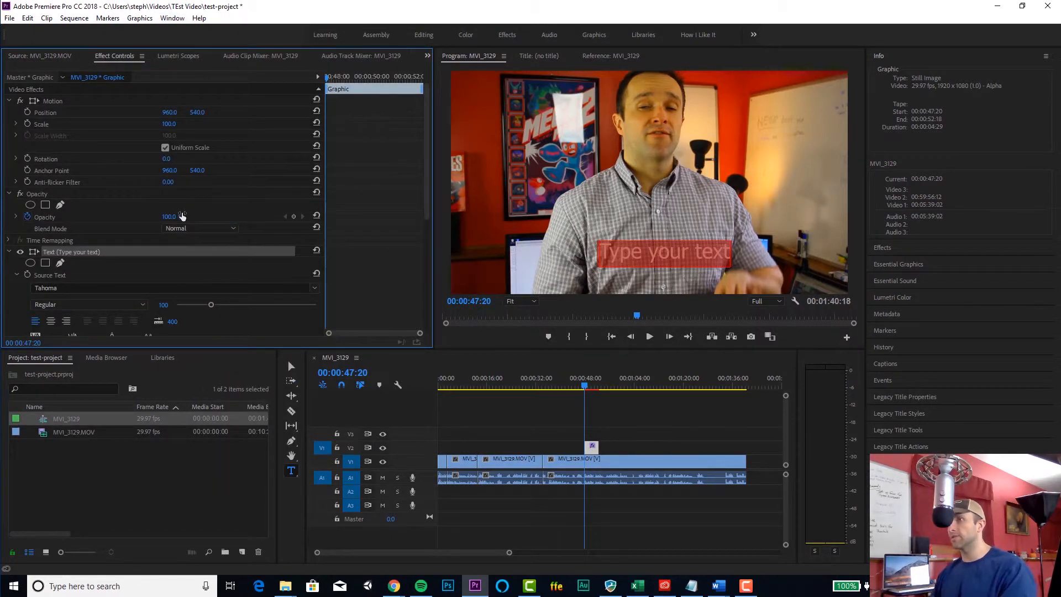
click(9, 101)
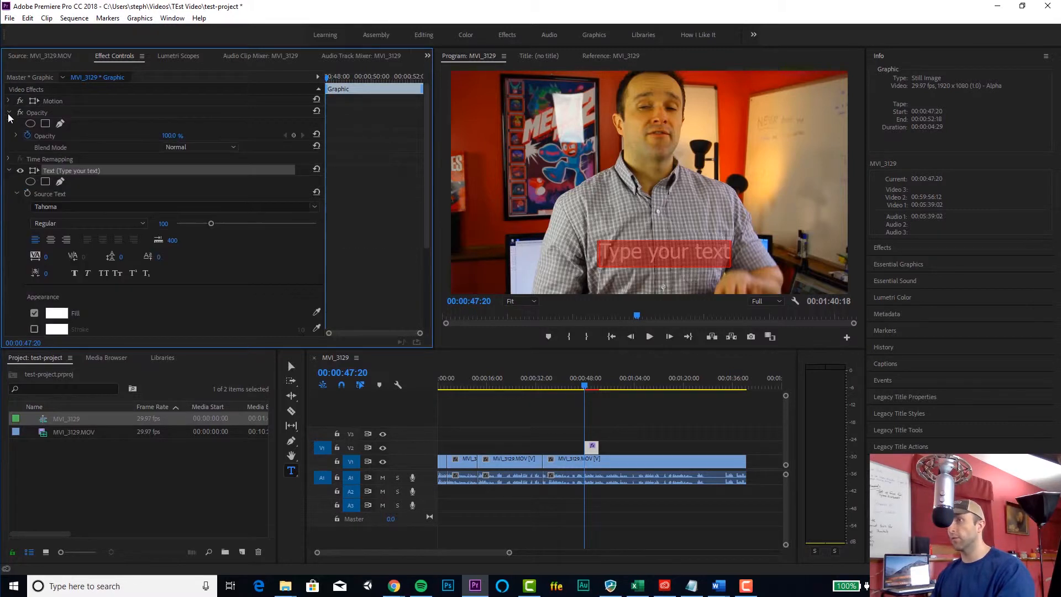
click(9, 112)
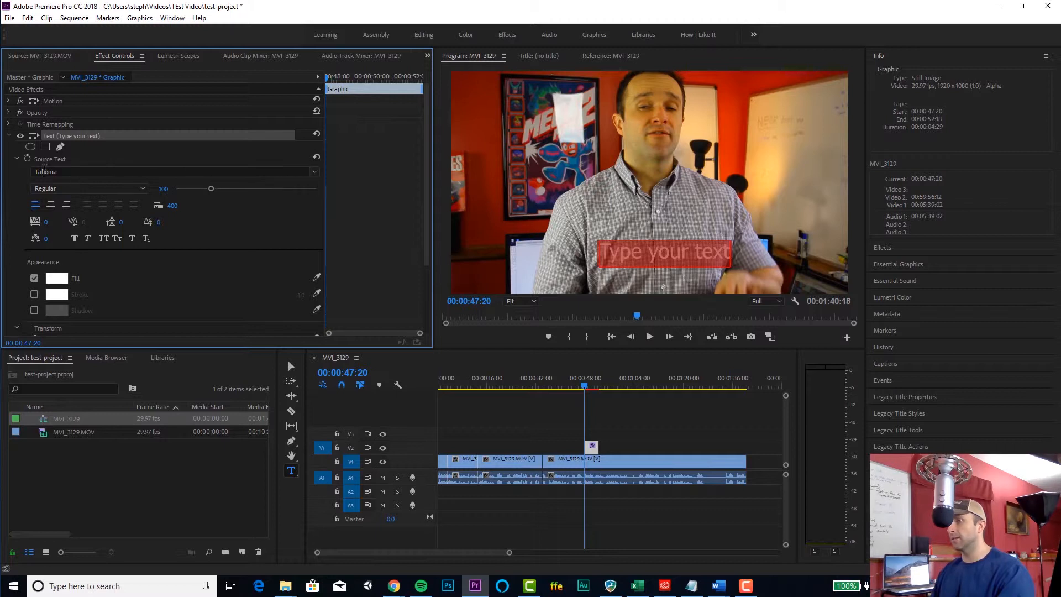
Try the Tamagotchi font on the title text and replace it with Magneto
click(314, 172)
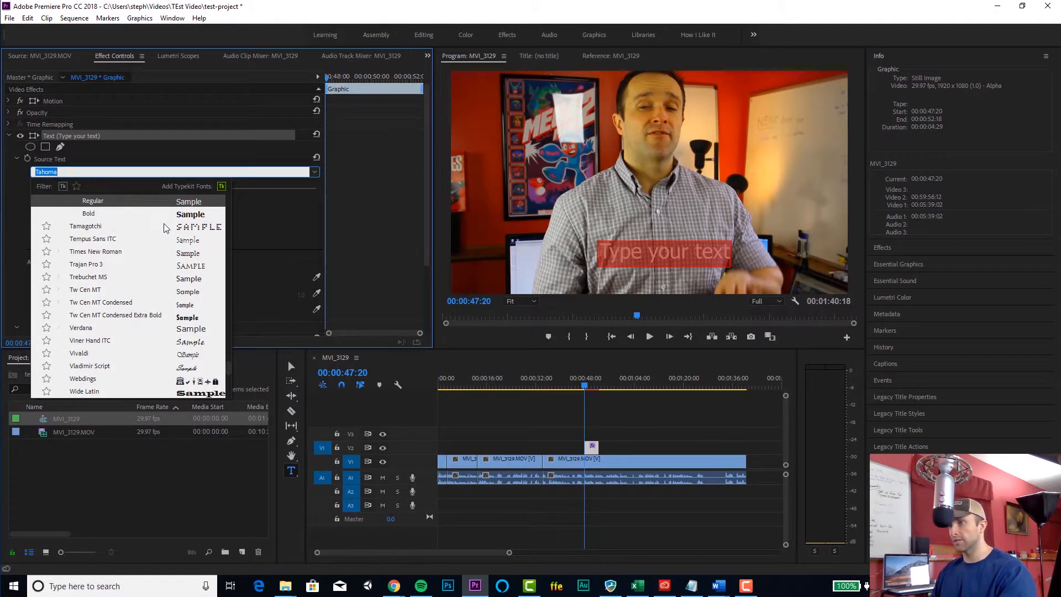
click(109, 229)
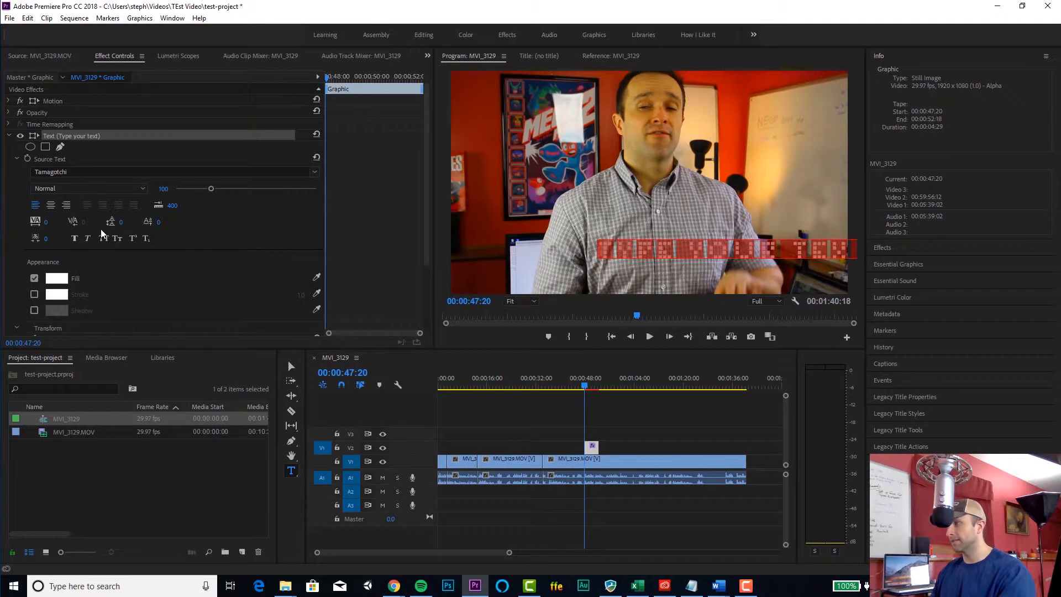
click(314, 172)
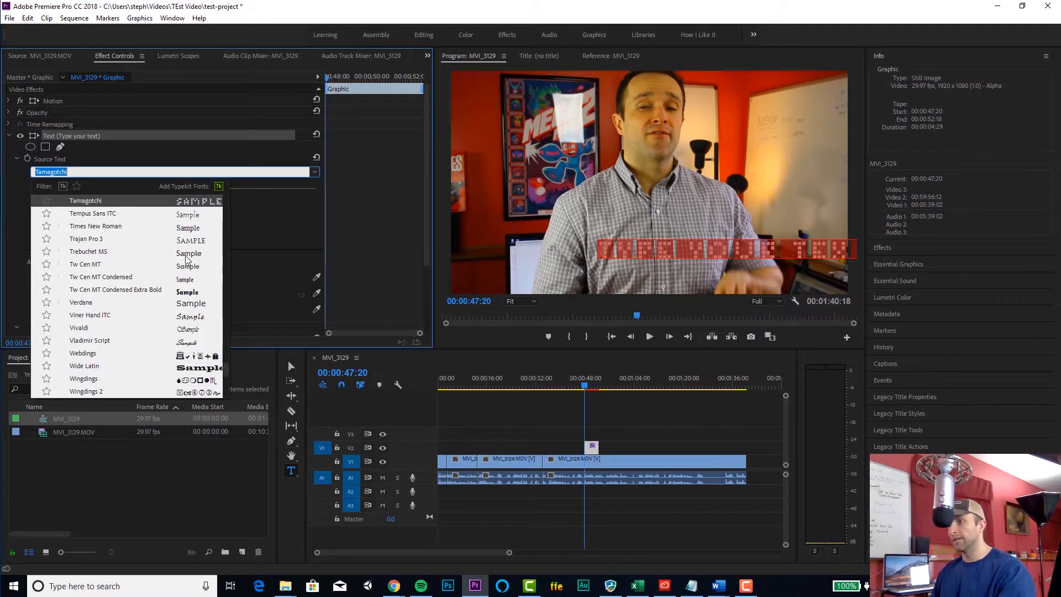
scroll(157, 337, down, 10)
scroll(157, 337, up, 5)
scroll(142, 313, up, 5)
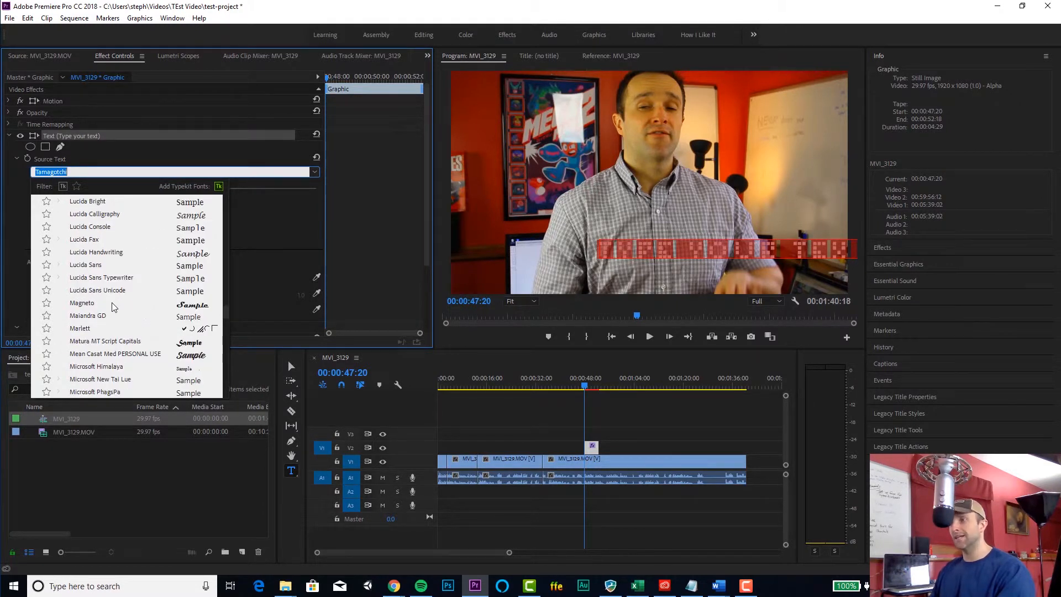
click(96, 301)
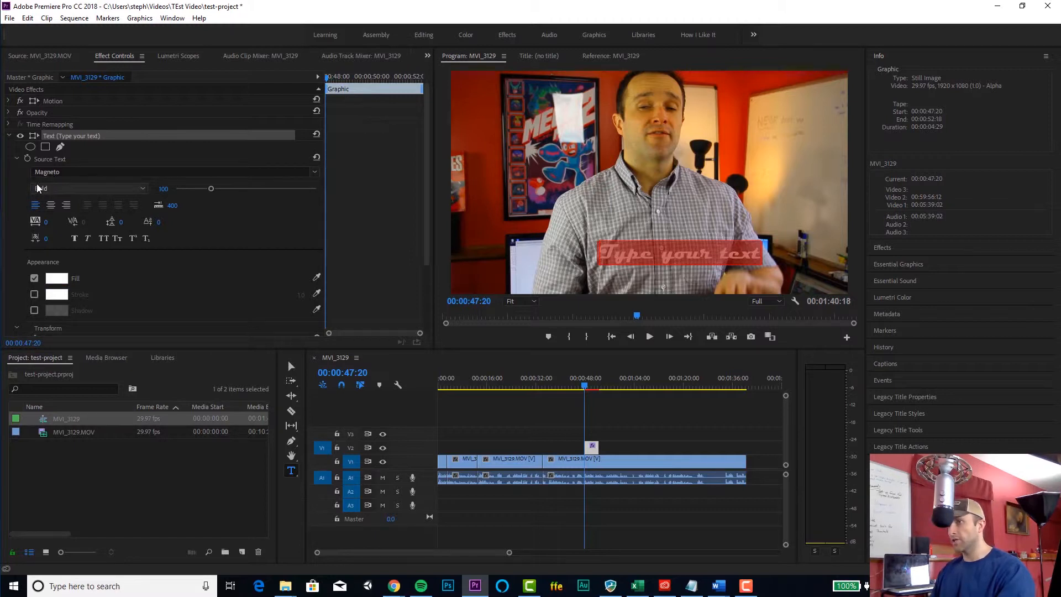
Keep the title's Bold style, set its font size to 126 and centre-align the text
click(92, 188)
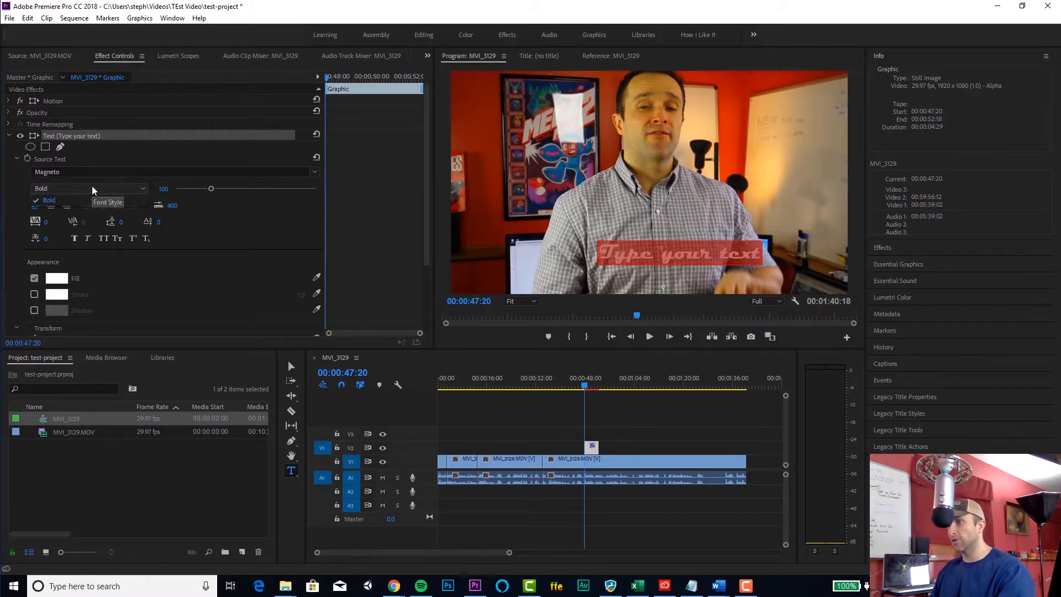
click(92, 188)
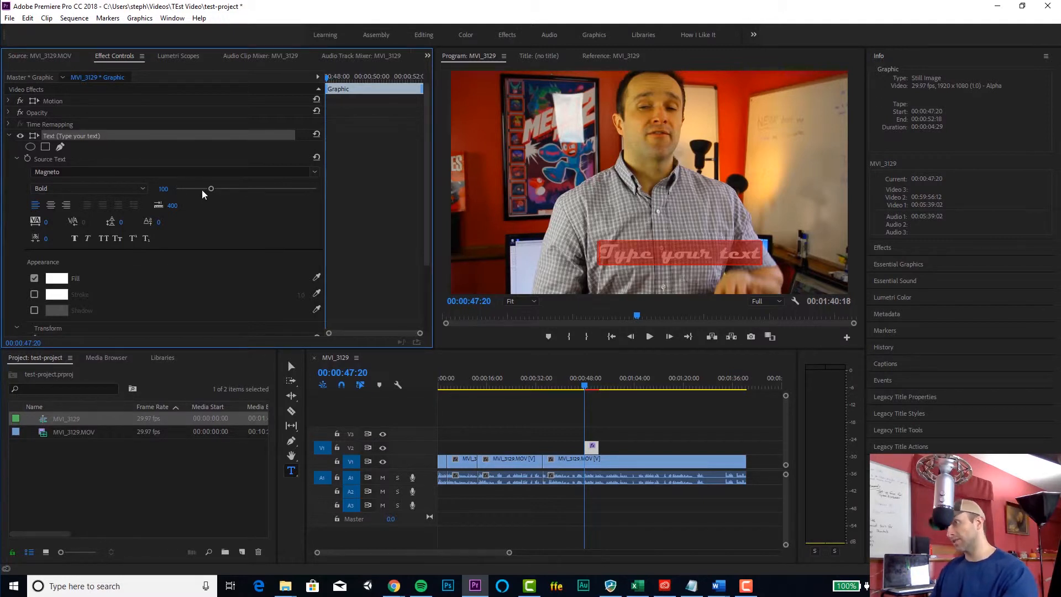
mouse_move(214, 191)
mouse_down()
mouse_move(231, 193)
mouse_move(220, 192)
mouse_up()
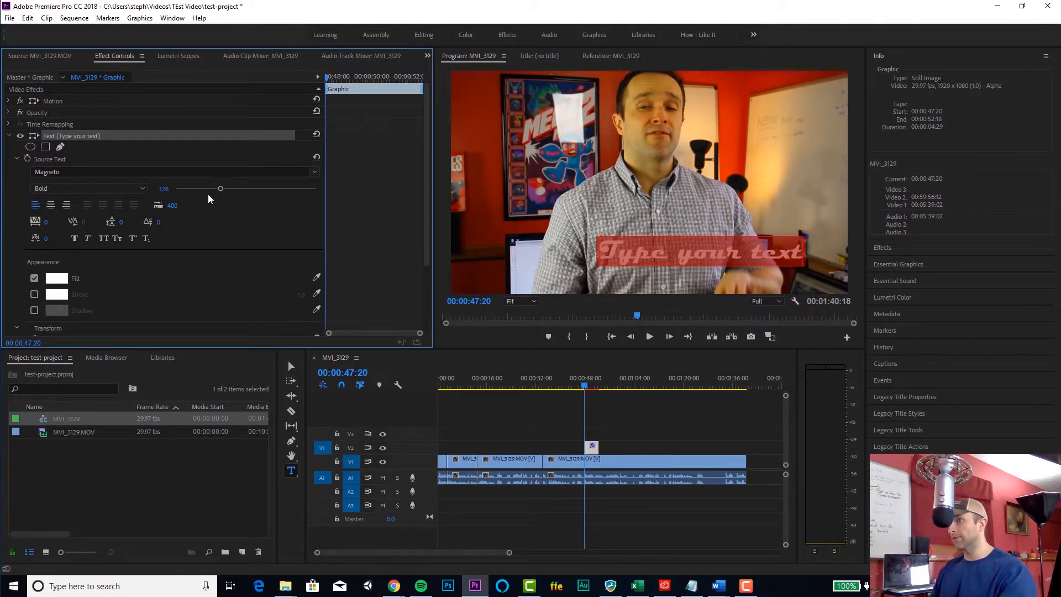
click(51, 205)
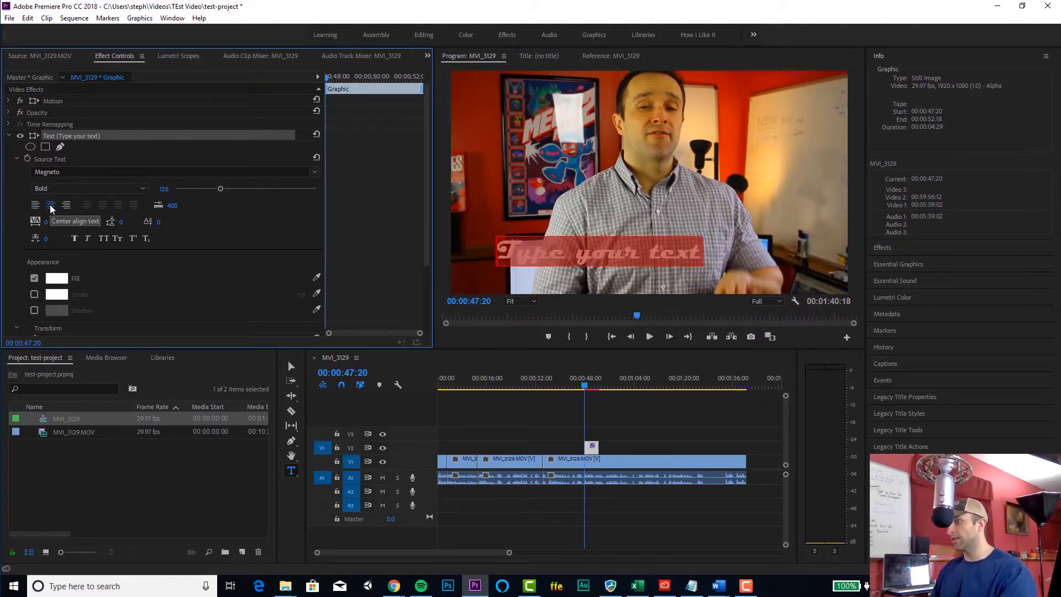
Move the centre-aligned title sideways to the middle of the frame's lower part
click(290, 366)
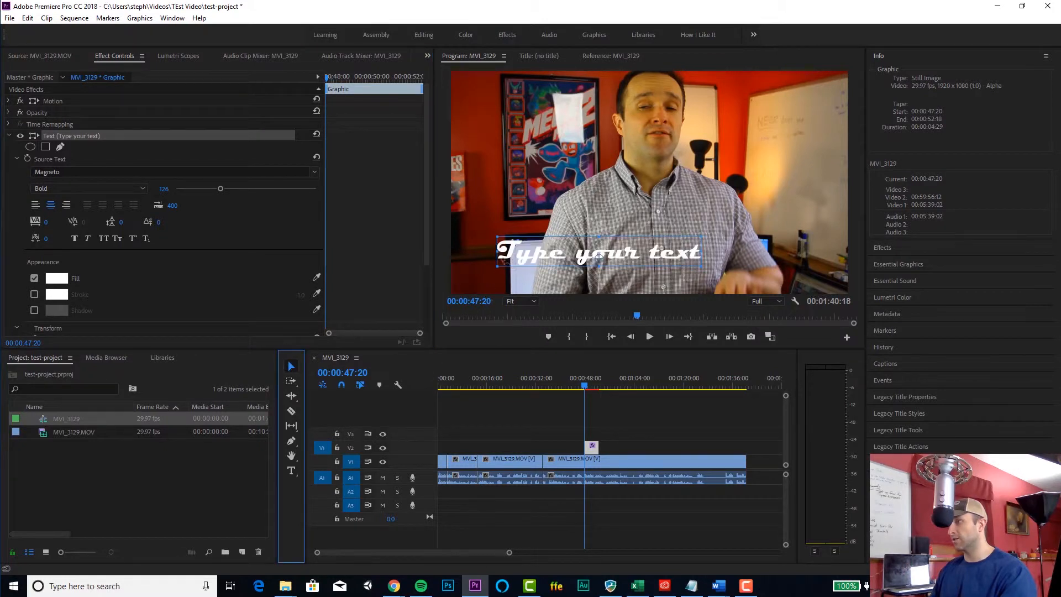
click(537, 256)
drag(537, 257, 581, 260)
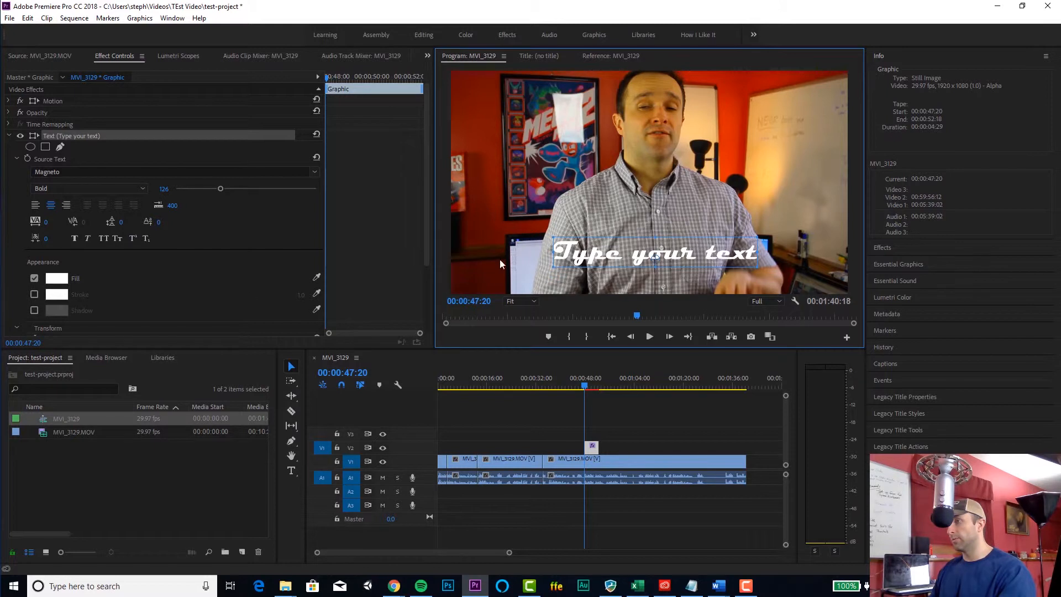
Select the title's text and set its fill colour to purple B700D2
key(t)
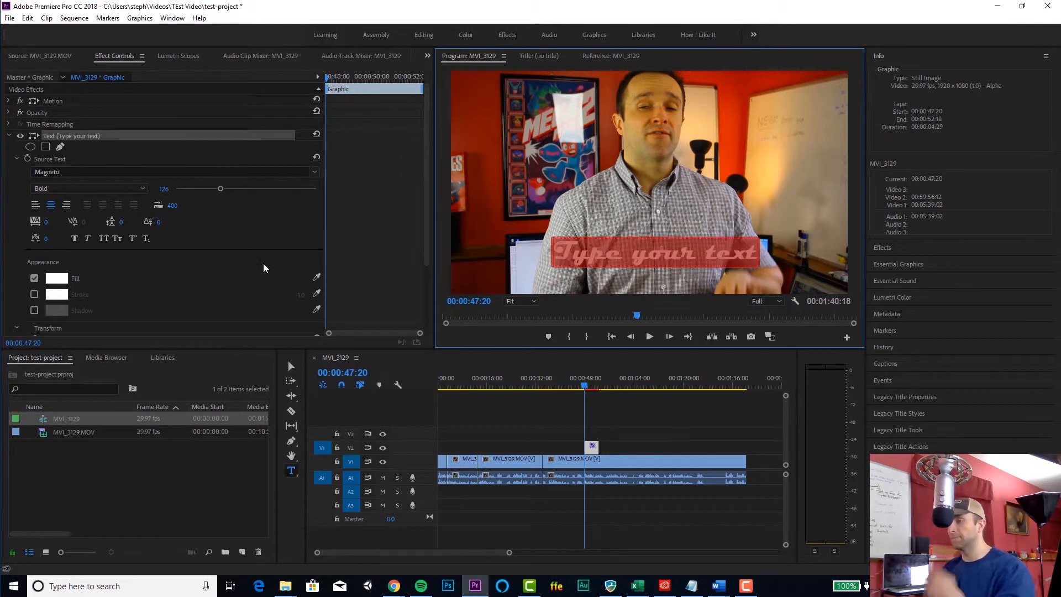
click(61, 279)
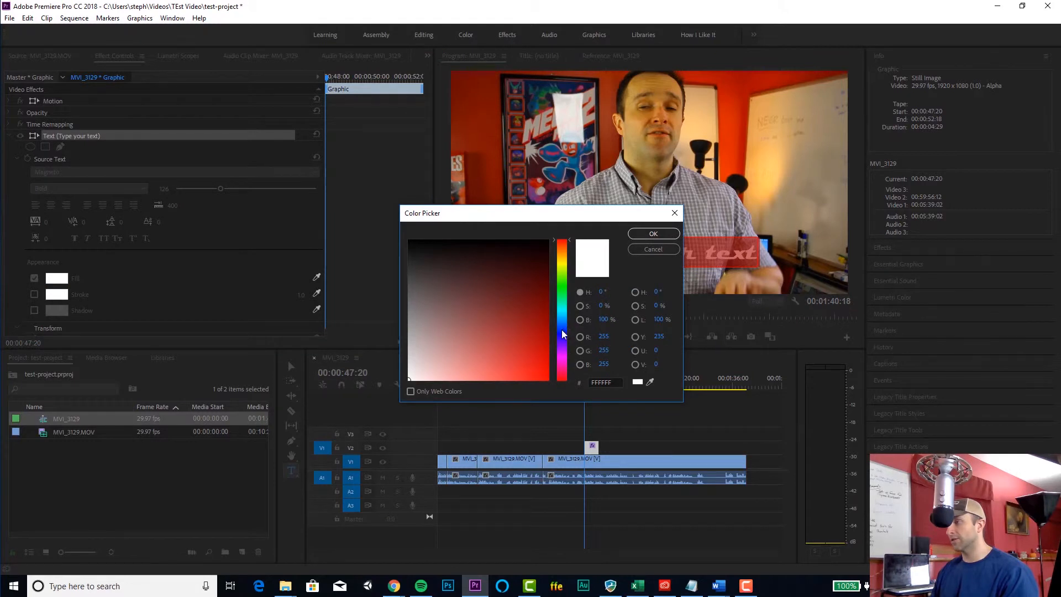
click(563, 357)
drag(490, 325, 566, 354)
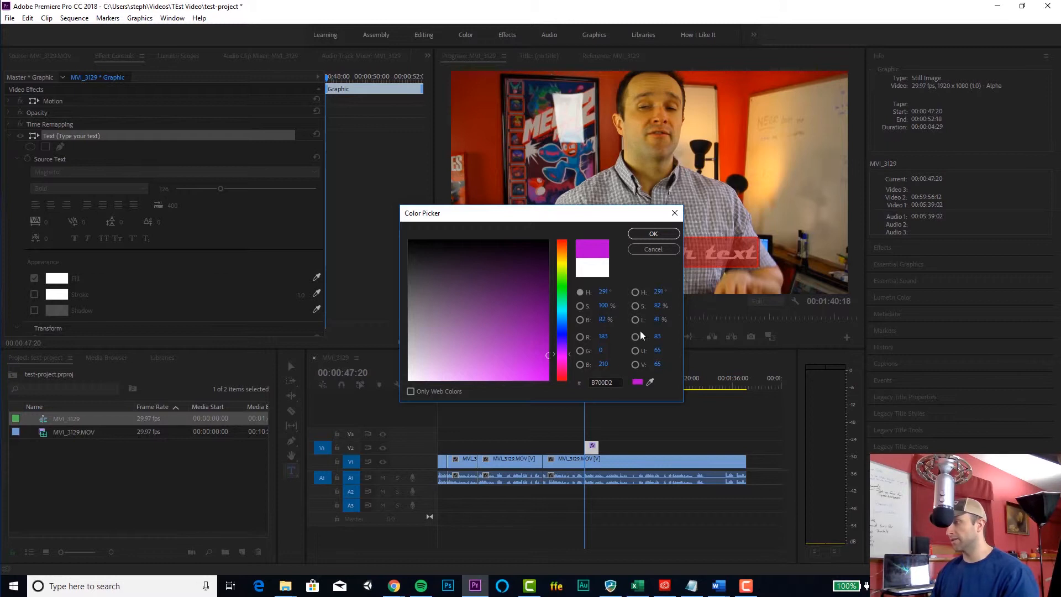
click(649, 233)
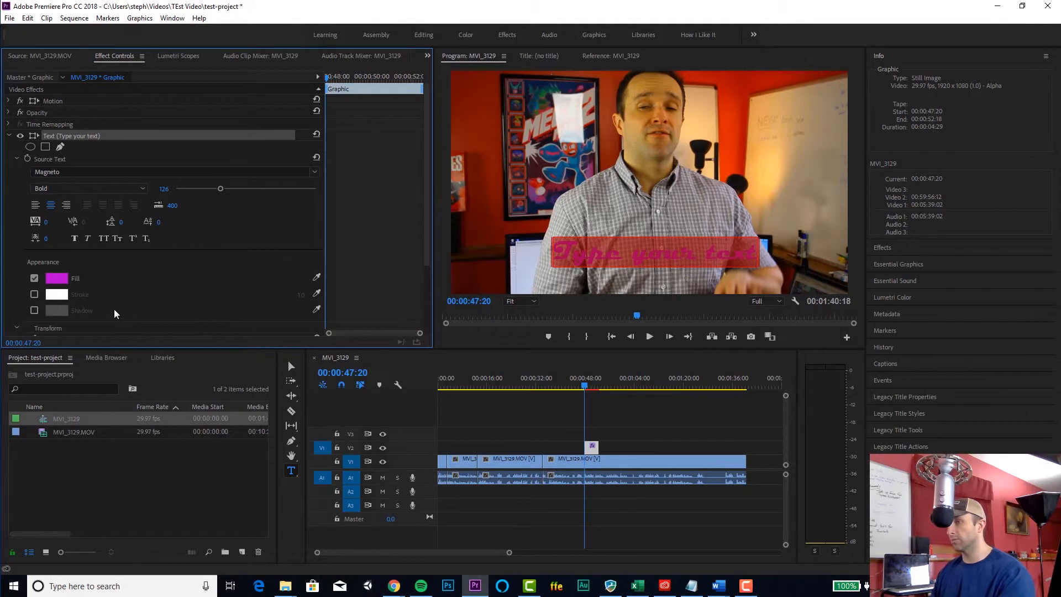
Add a white stroke to the title text and set the stroke width to 5
click(34, 295)
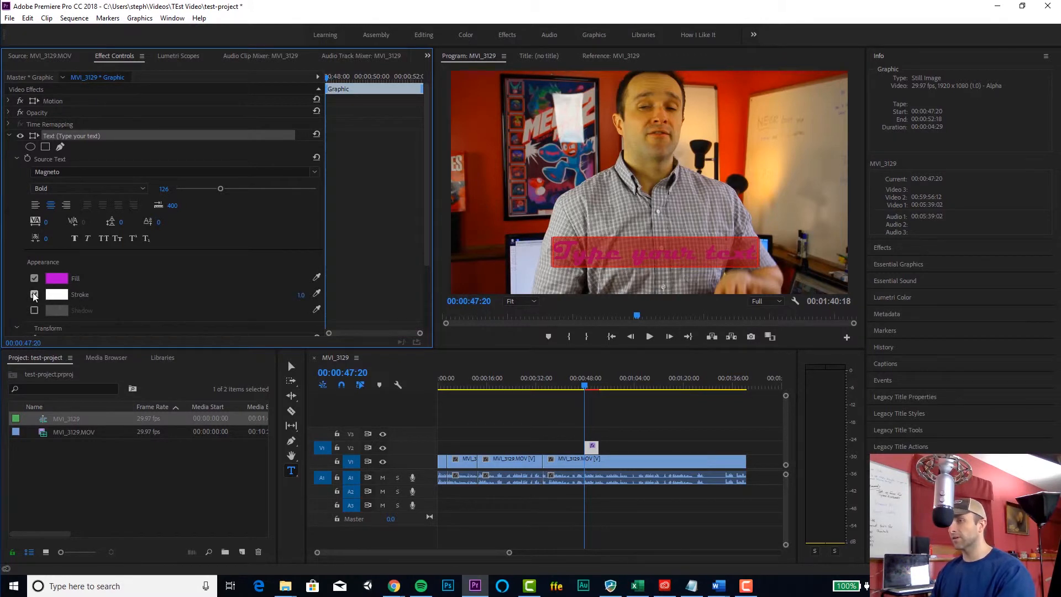
click(300, 294)
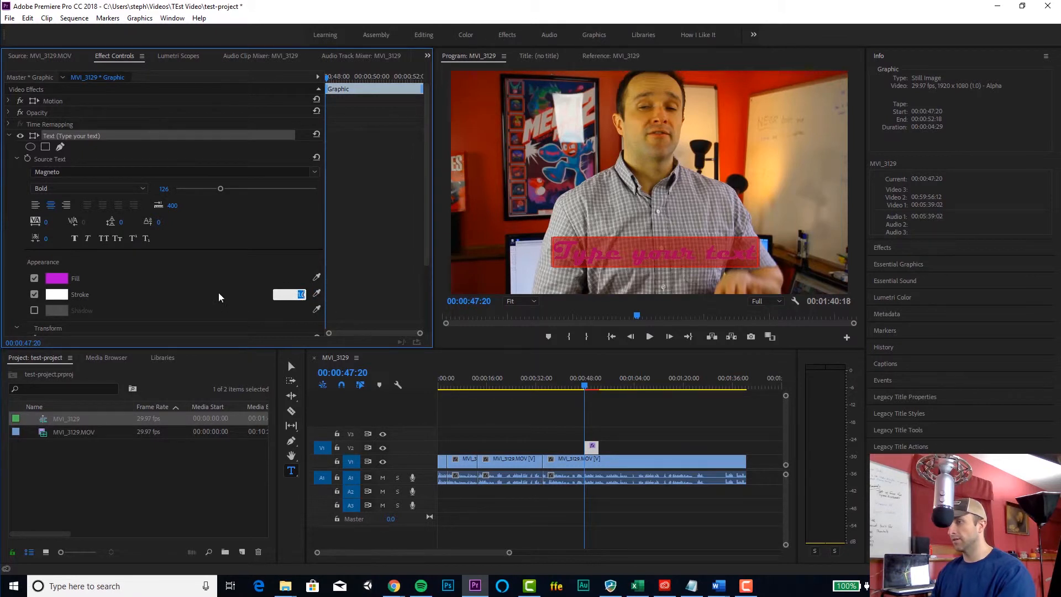
text(5)
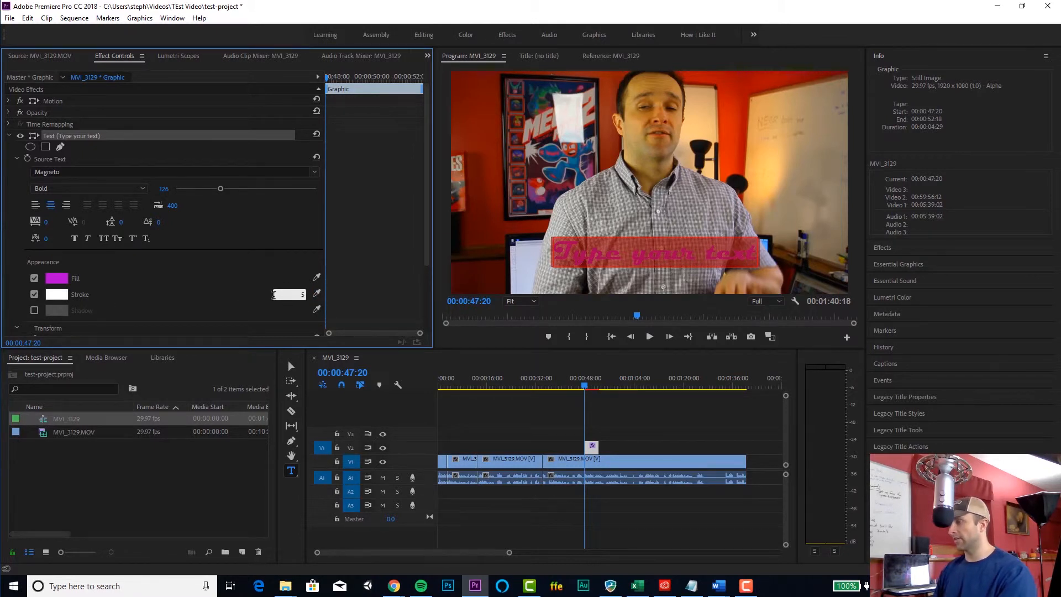
key(Return)
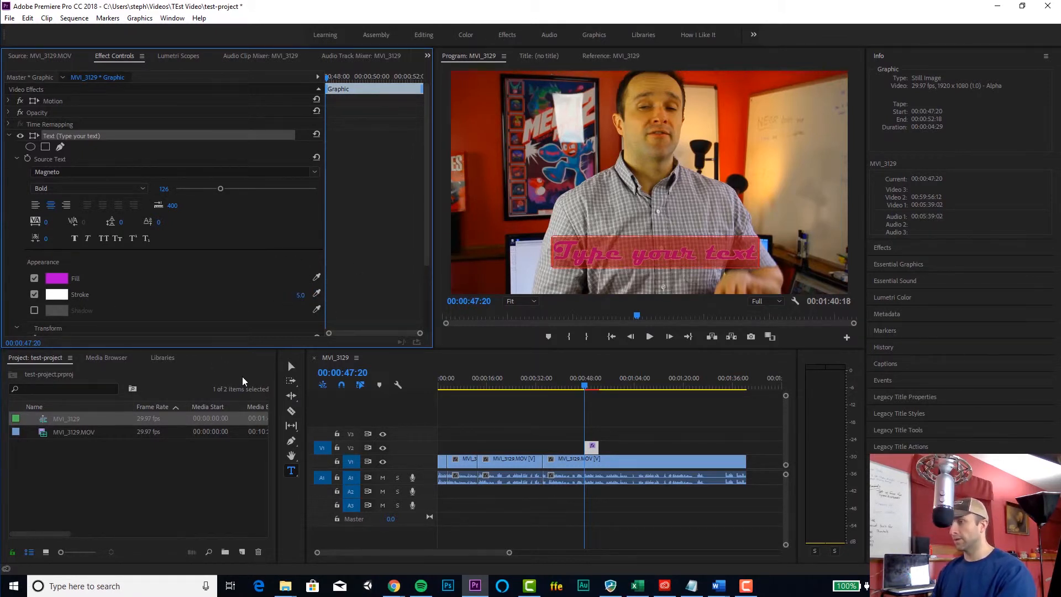
With the Selection tool, enlarge the title to a scale of about 152 and reposition it across the lower part of the frame
click(289, 366)
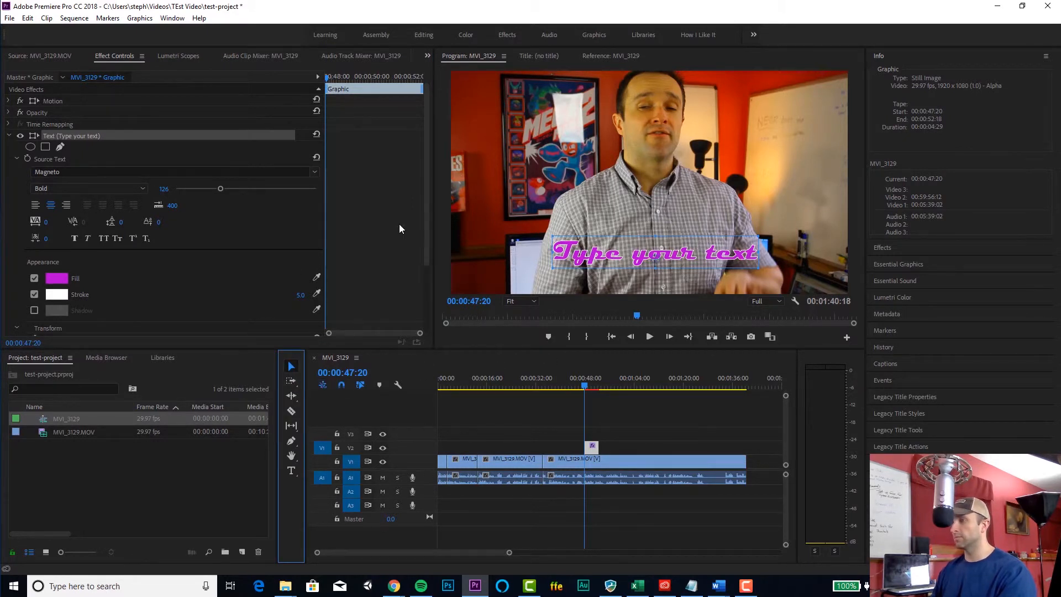
drag(425, 214, 424, 287)
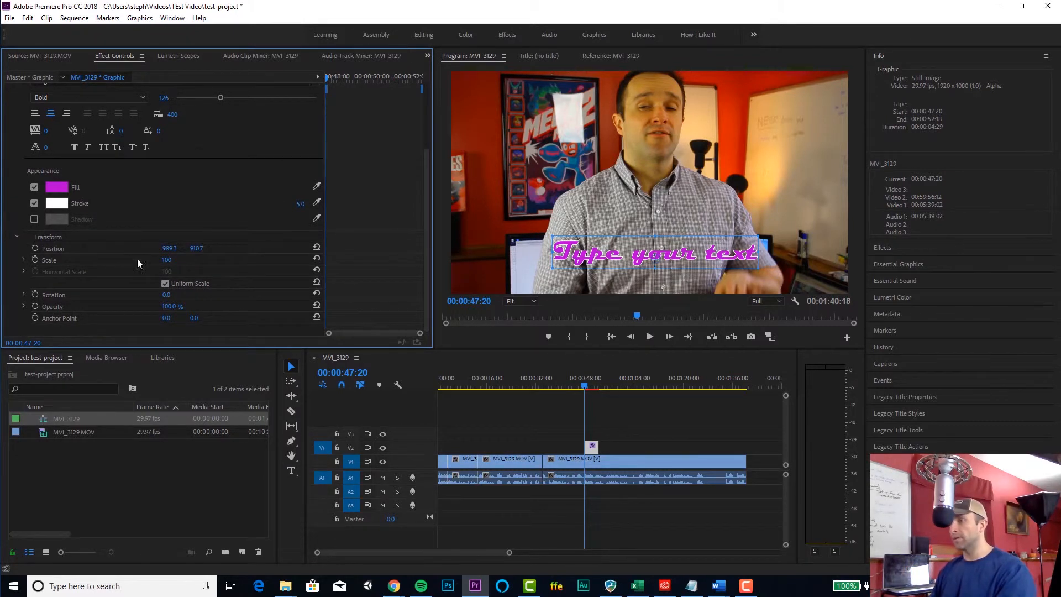
click(291, 371)
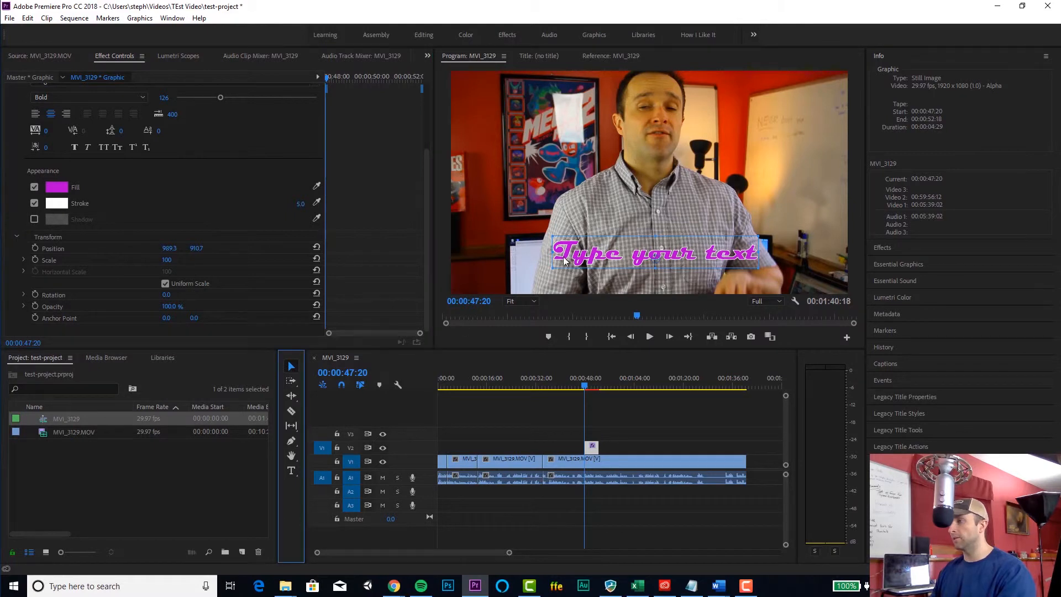
mouse_move(571, 253)
mouse_down()
mouse_move(559, 209)
mouse_move(583, 257)
mouse_move(479, 220)
mouse_move(588, 264)
mouse_move(570, 259)
mouse_up()
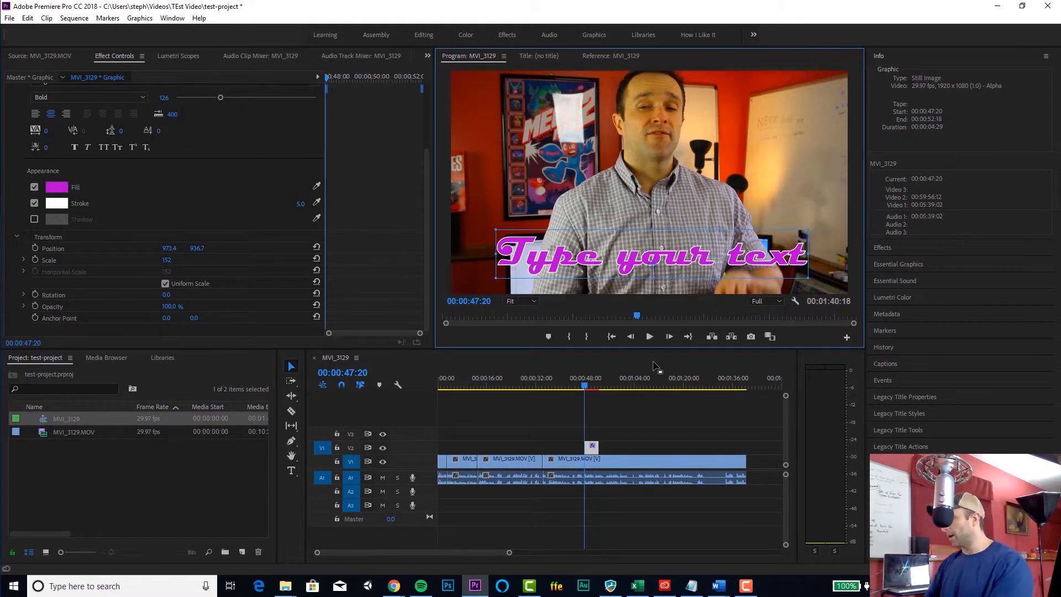
Return the playhead to the start of the MVI_3129 sequence and open the media export settings
click(743, 386)
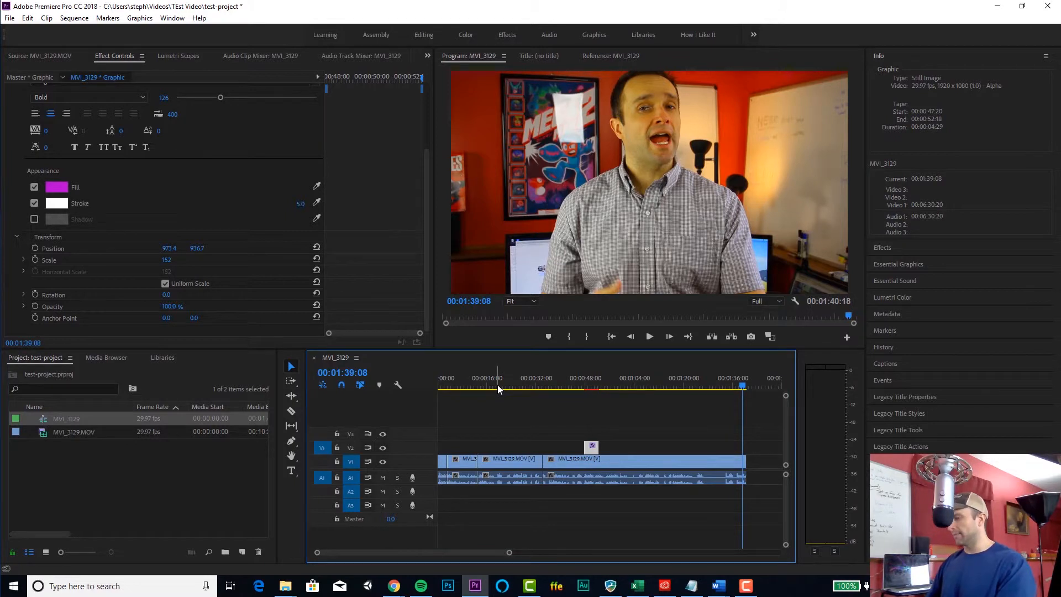
click(493, 387)
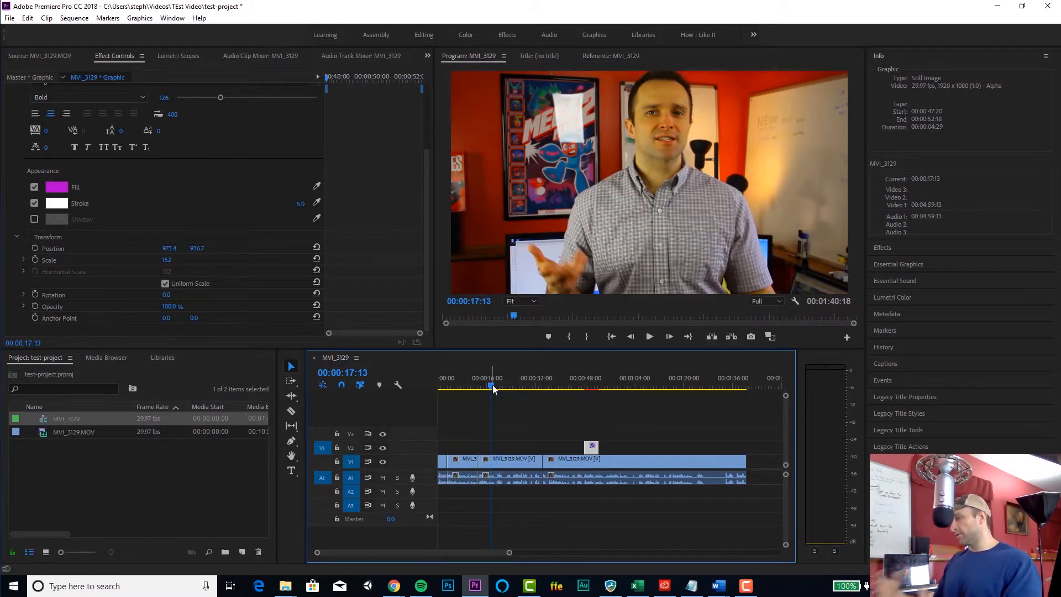
key(Home)
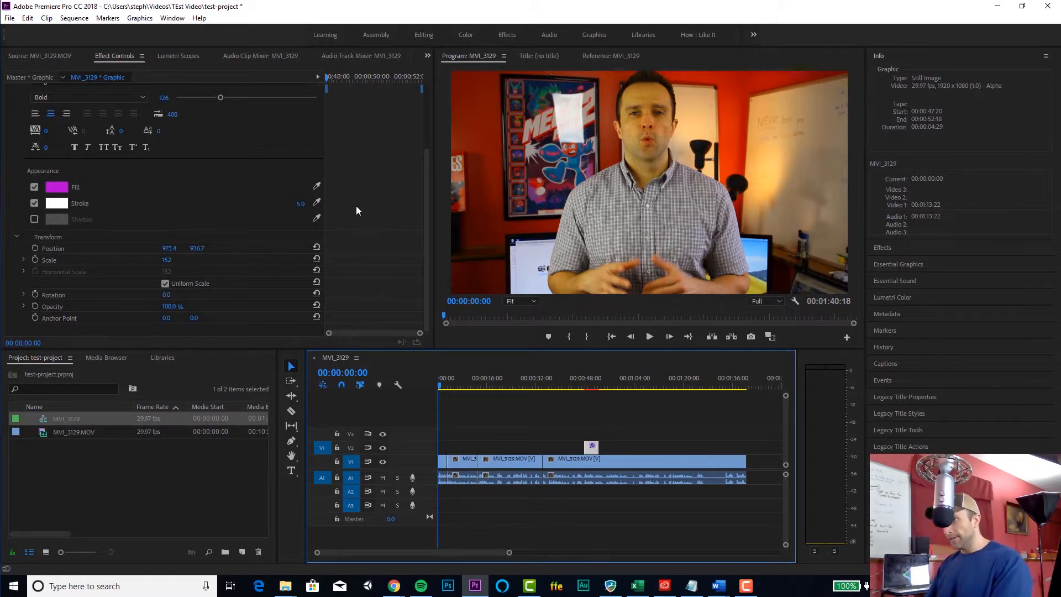
click(10, 17)
mouse_move(142, 352)
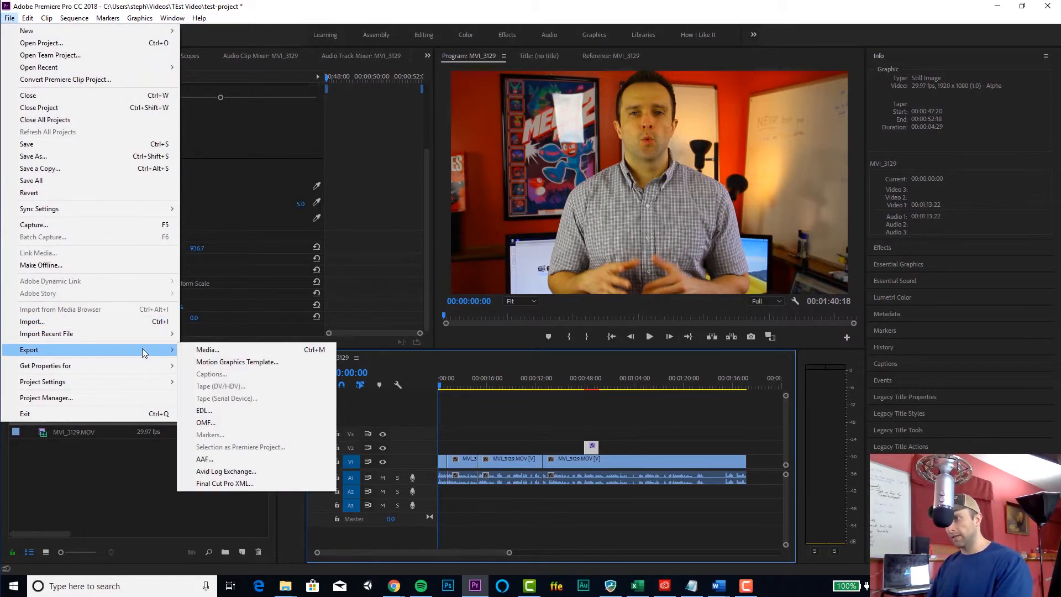
click(200, 354)
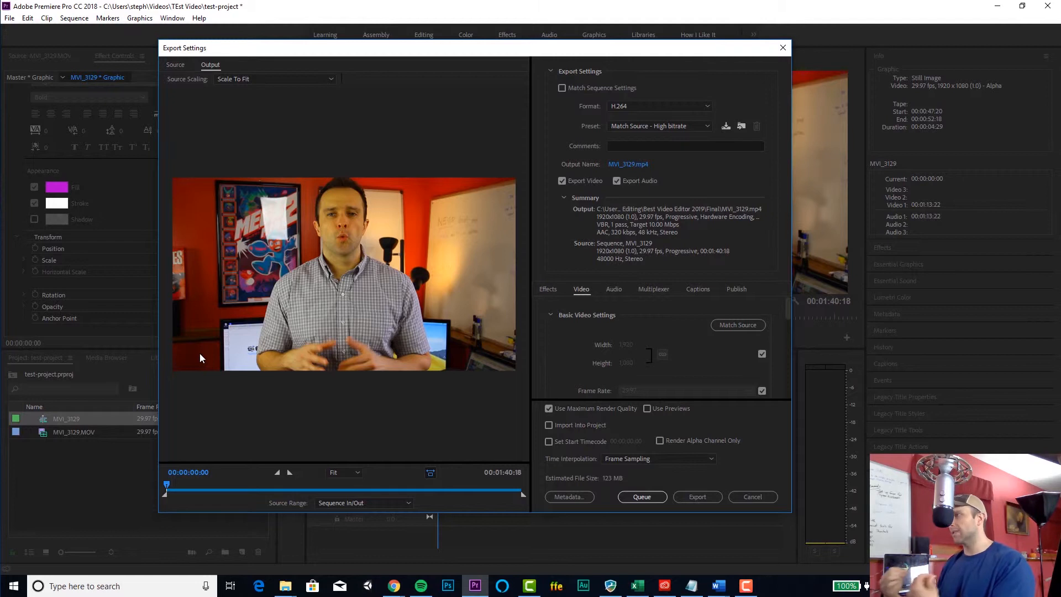
Make the export match the sequence settings
click(561, 88)
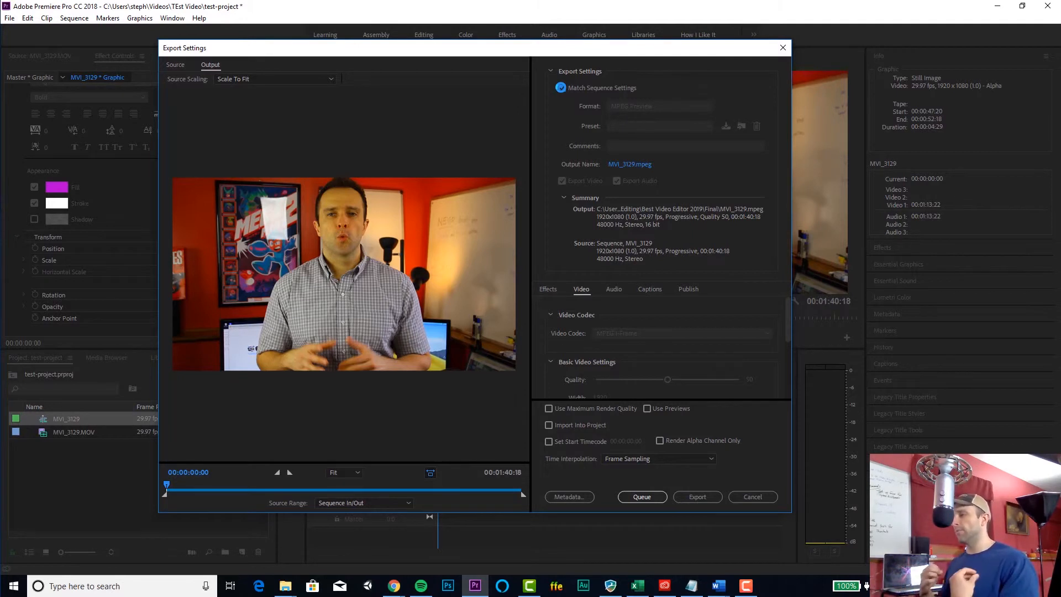
click(561, 88)
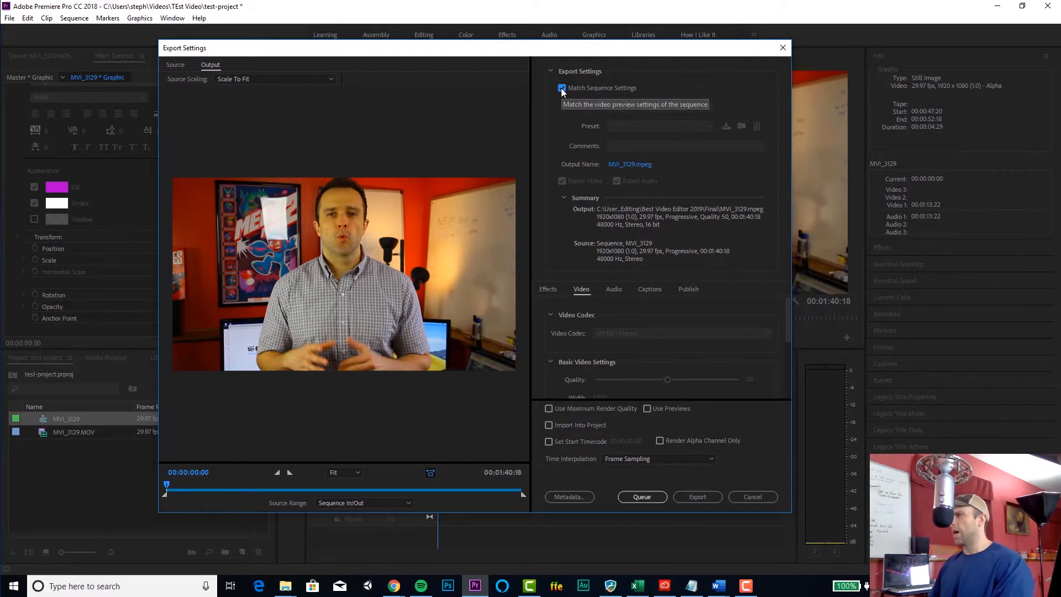
click(561, 88)
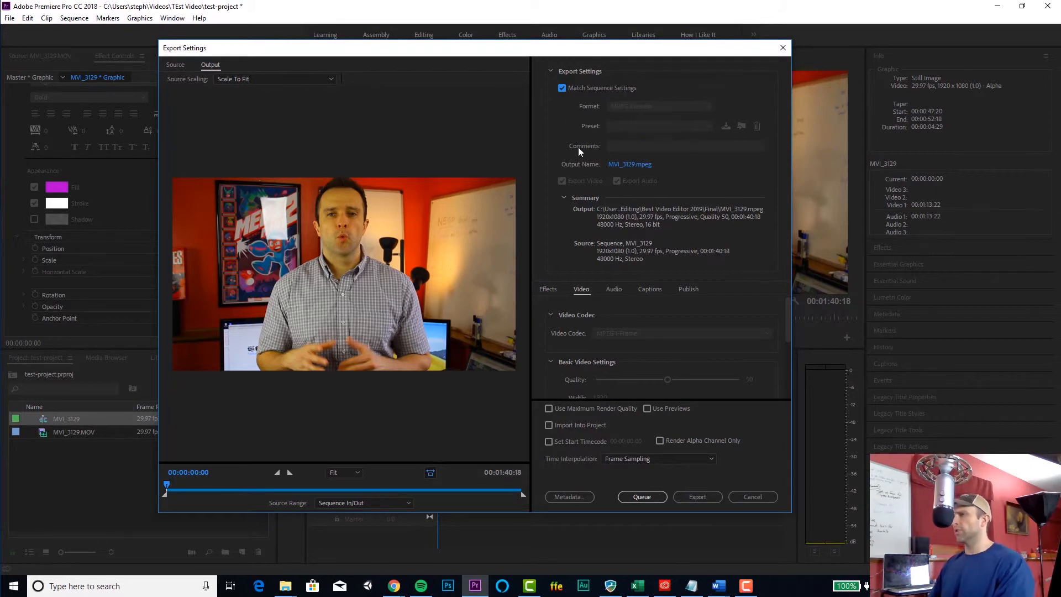
Create a folder named Final inside Videos > TEst Video and choose it as the export's output location
click(633, 166)
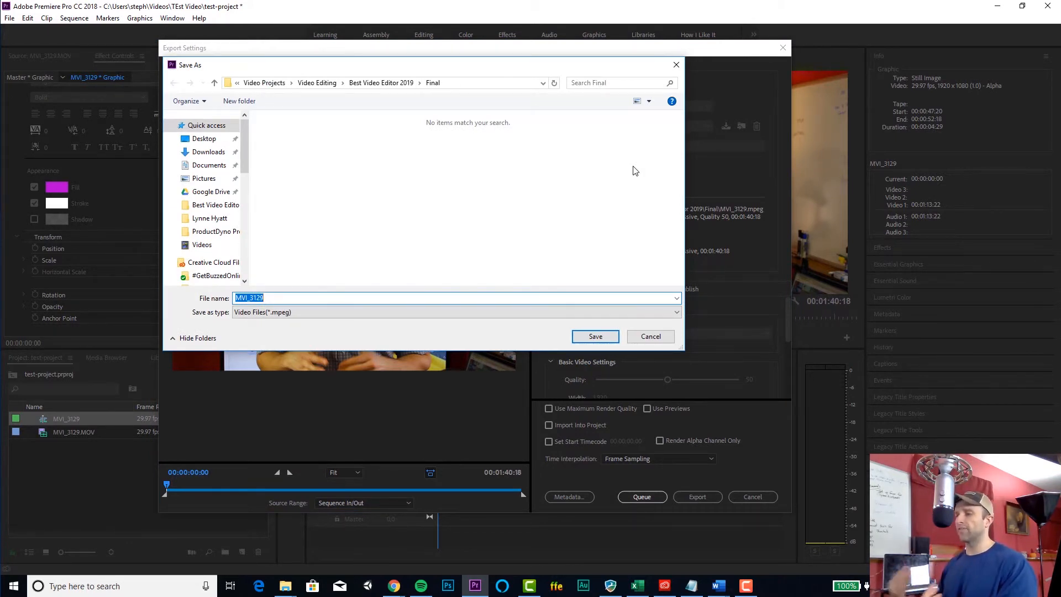
drag(243, 135, 247, 231)
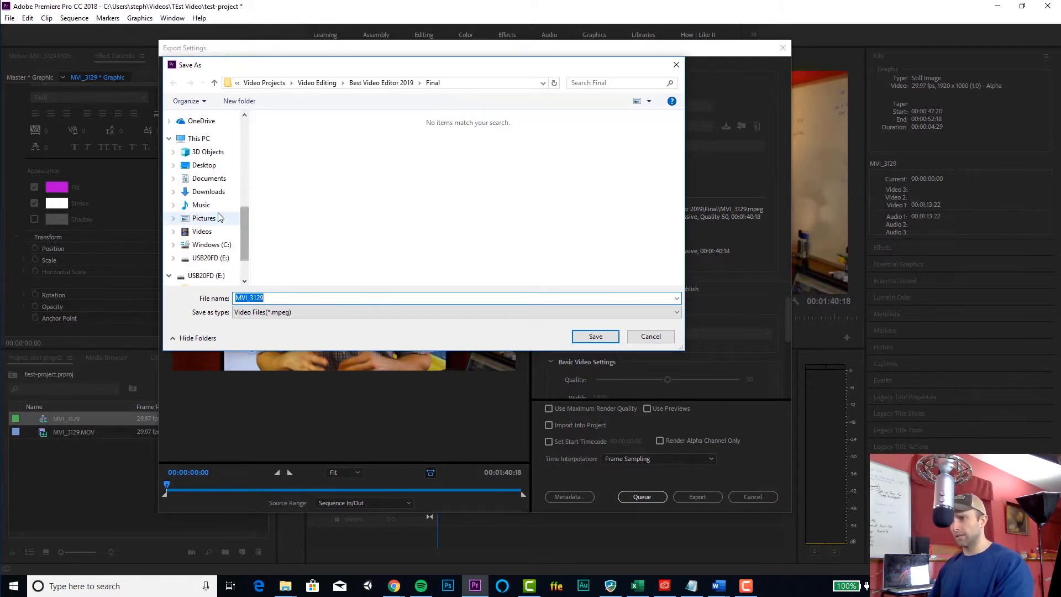
click(203, 232)
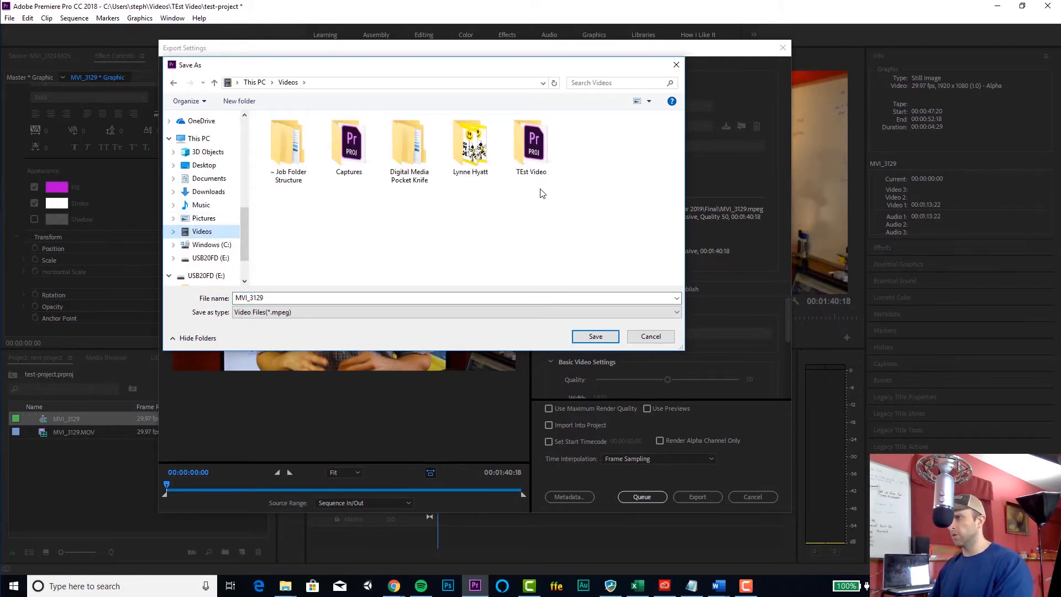
double_click(537, 155)
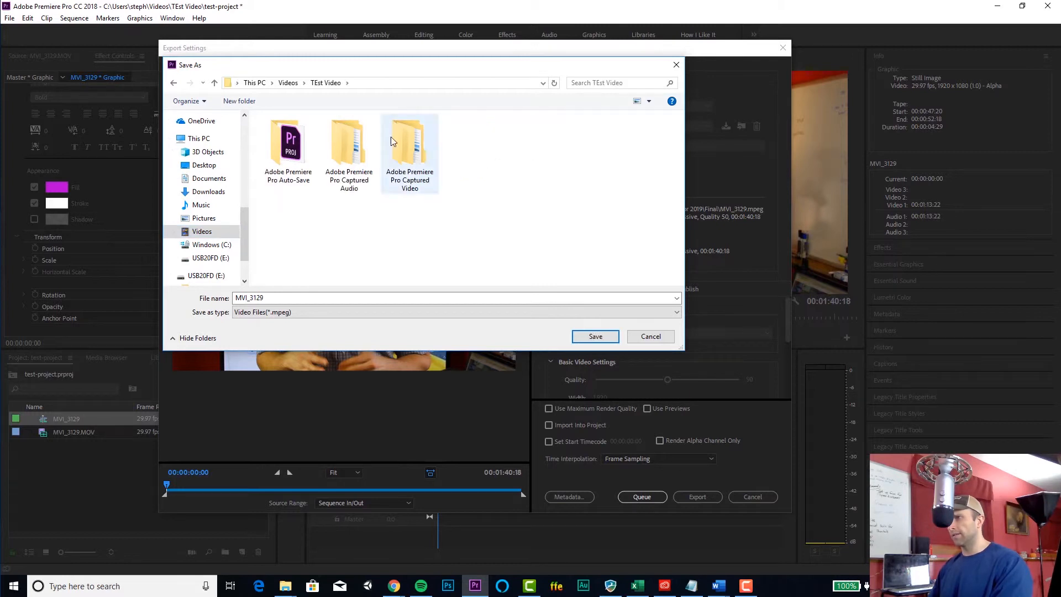
click(239, 101)
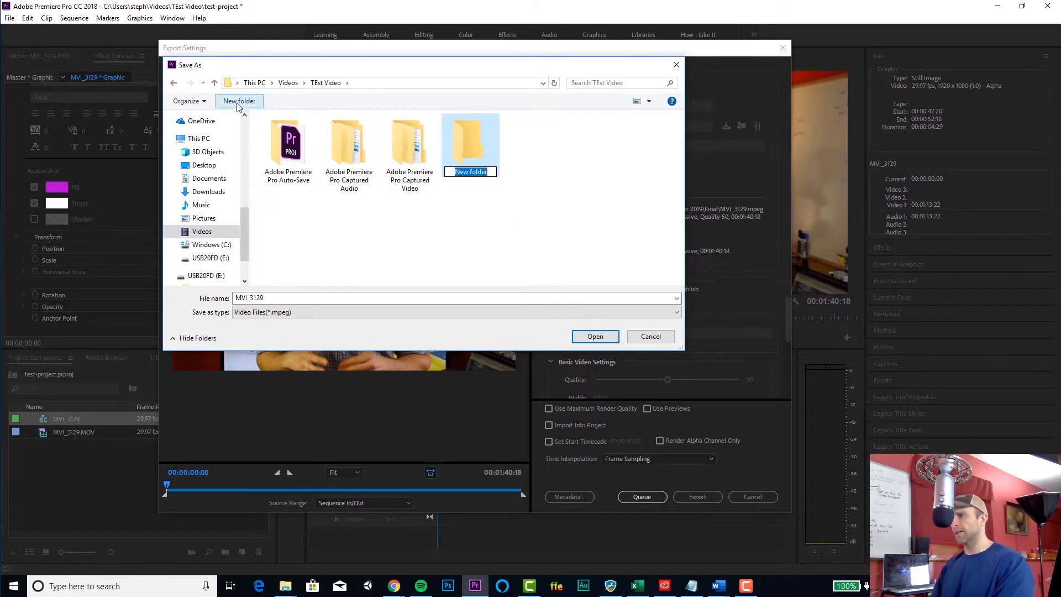
text(Fi)
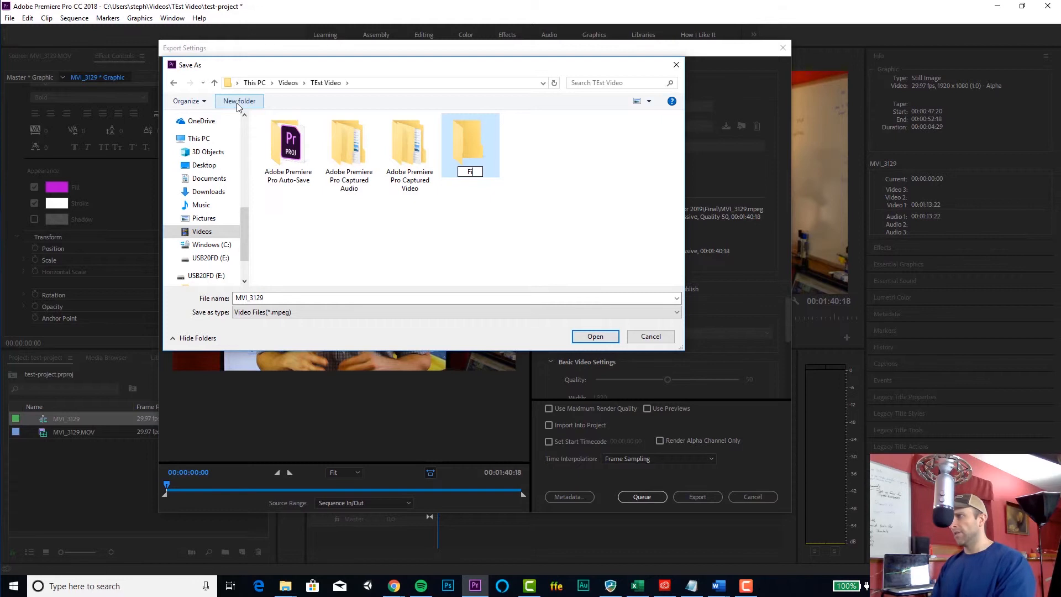
text(nal)
key(Return)
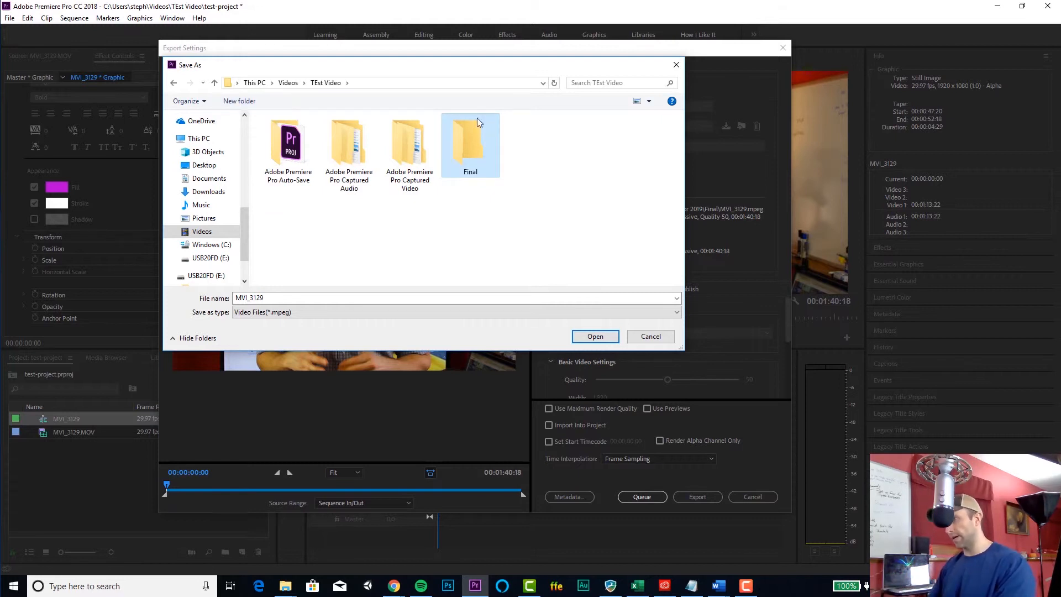
double_click(473, 140)
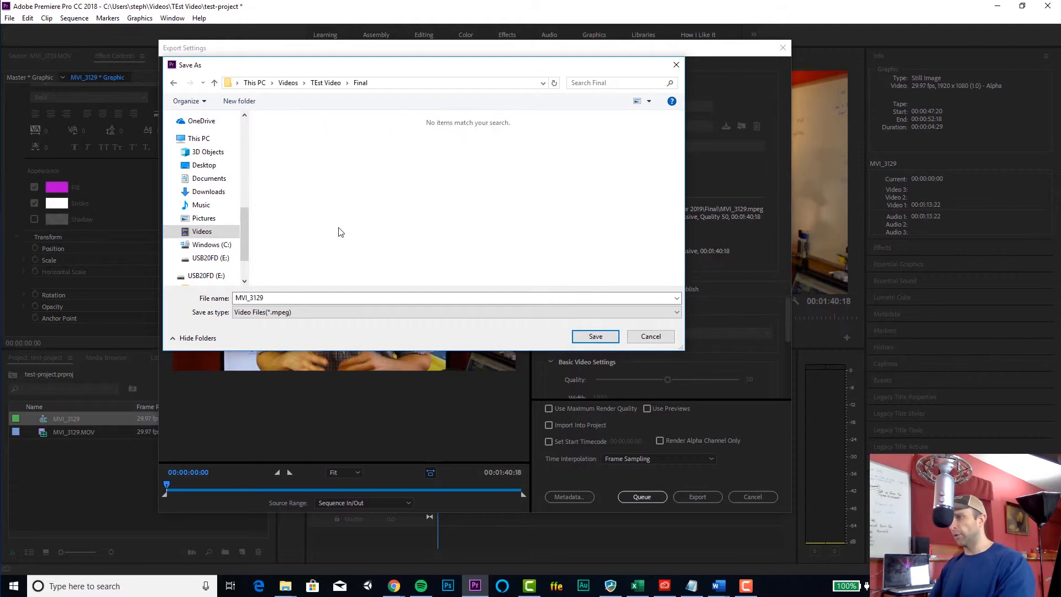
Name the output file Final Presentation and save it as the export destination
double_click(301, 298)
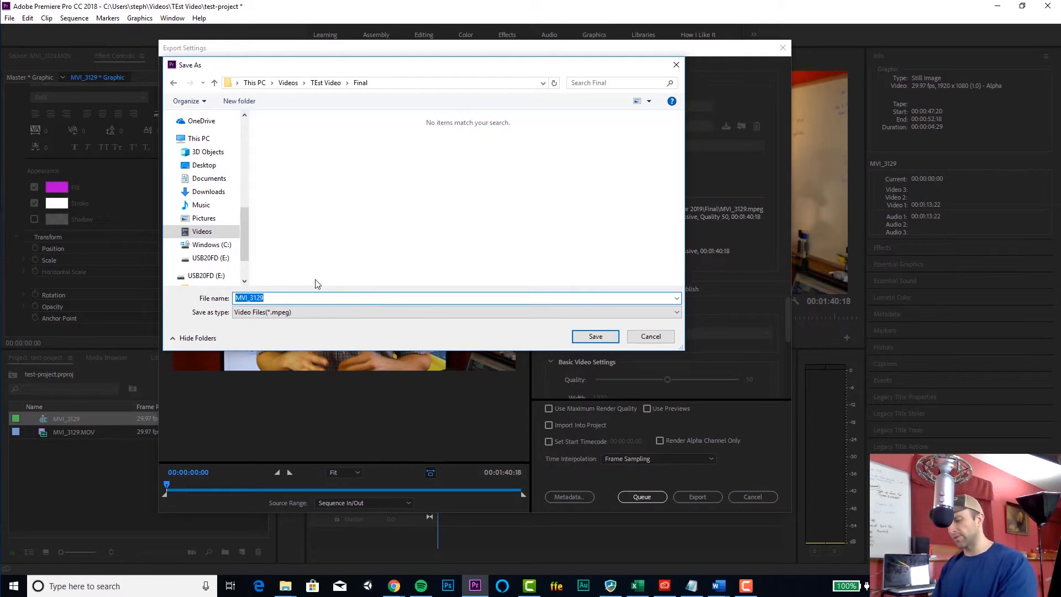
text(Final Presentation)
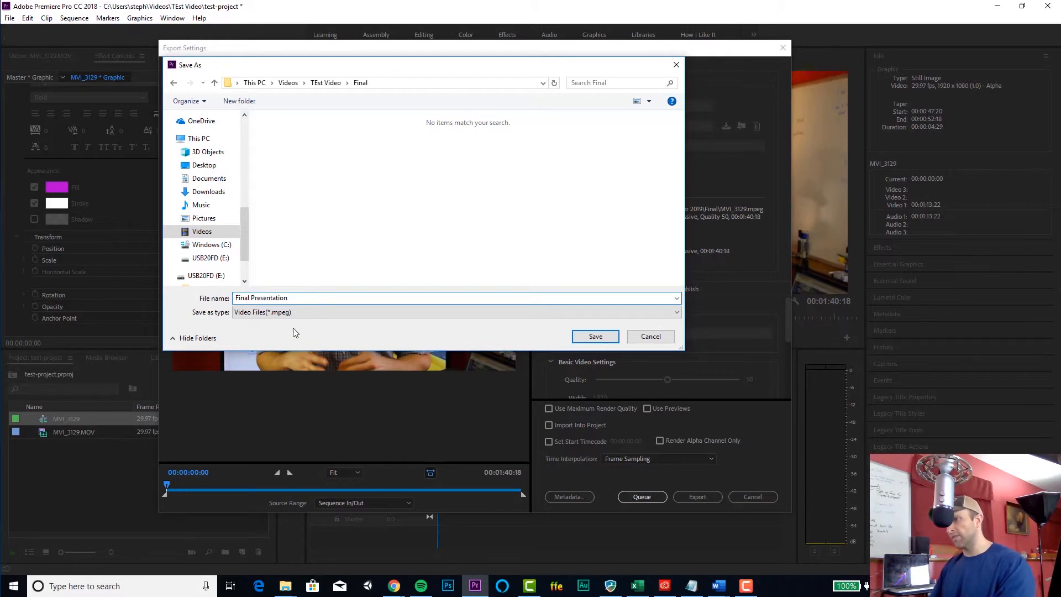
click(605, 339)
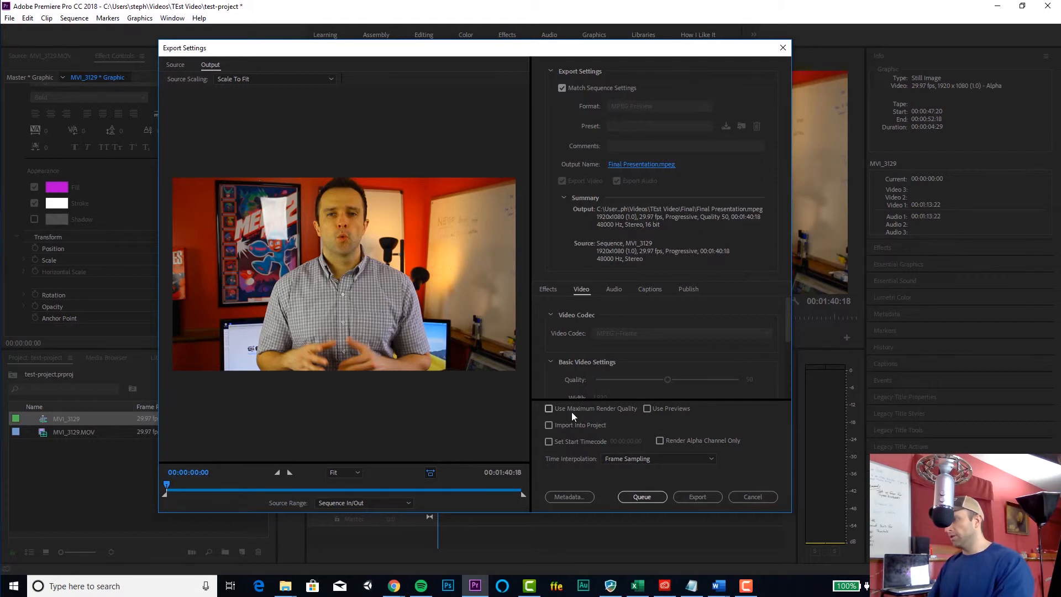
Enable maximum render quality and export the video
click(549, 409)
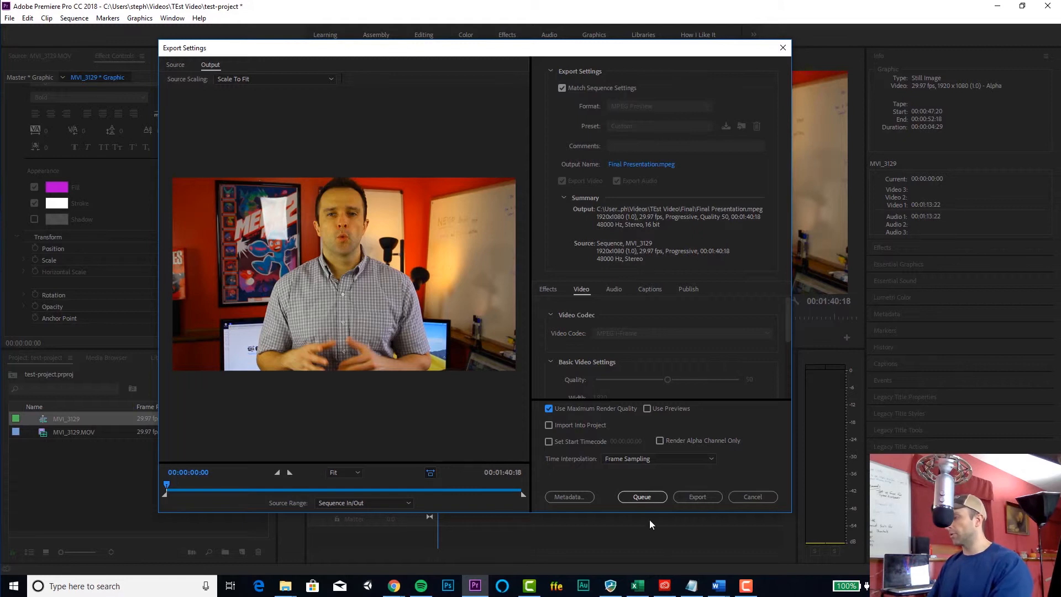
click(691, 497)
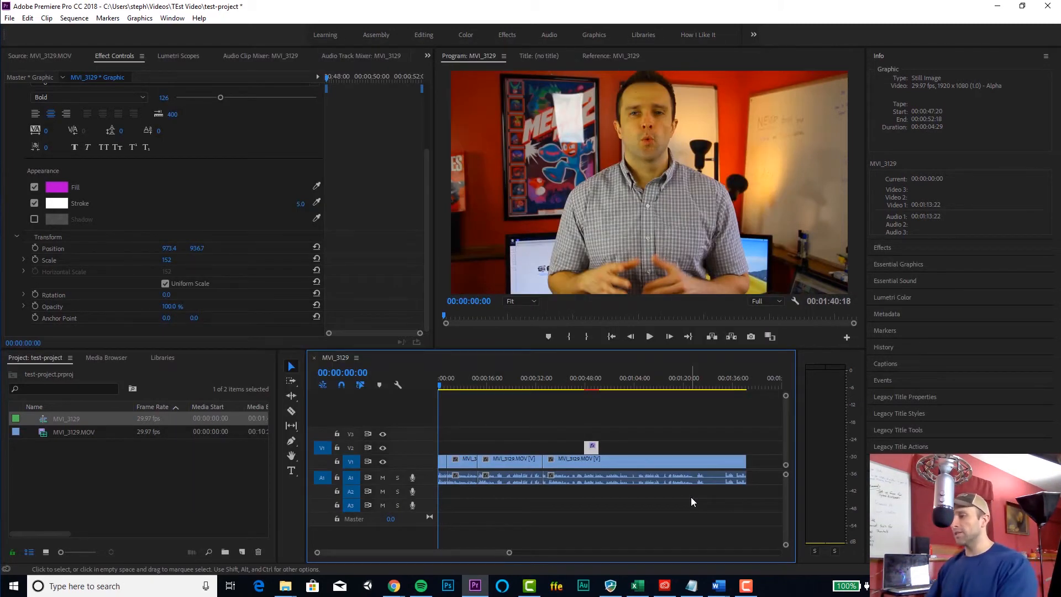
Switch to File Explorer and open the Final folder inside Videos > TEst Video
click(284, 587)
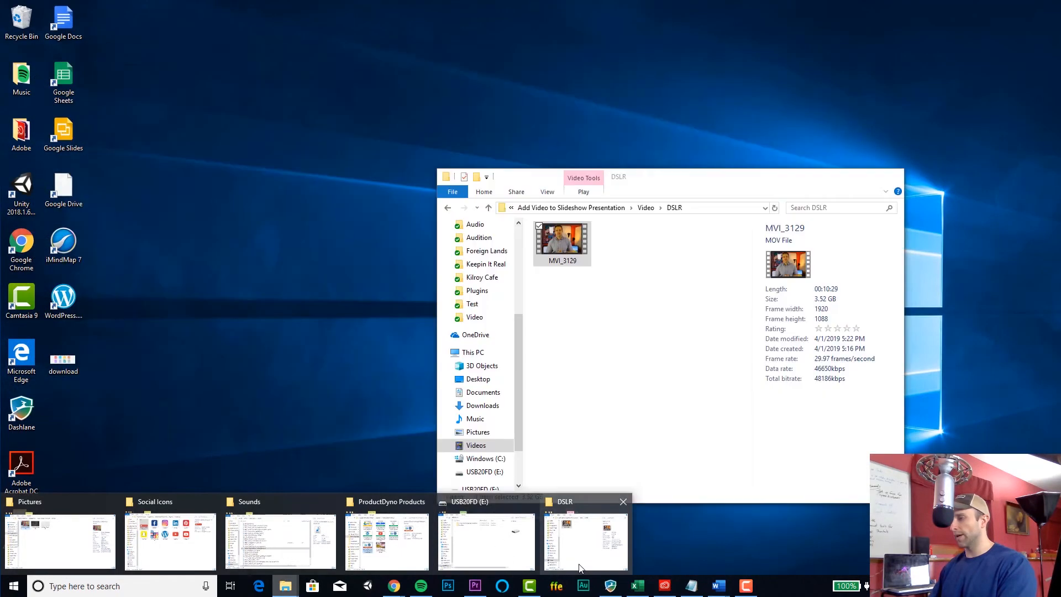
click(580, 568)
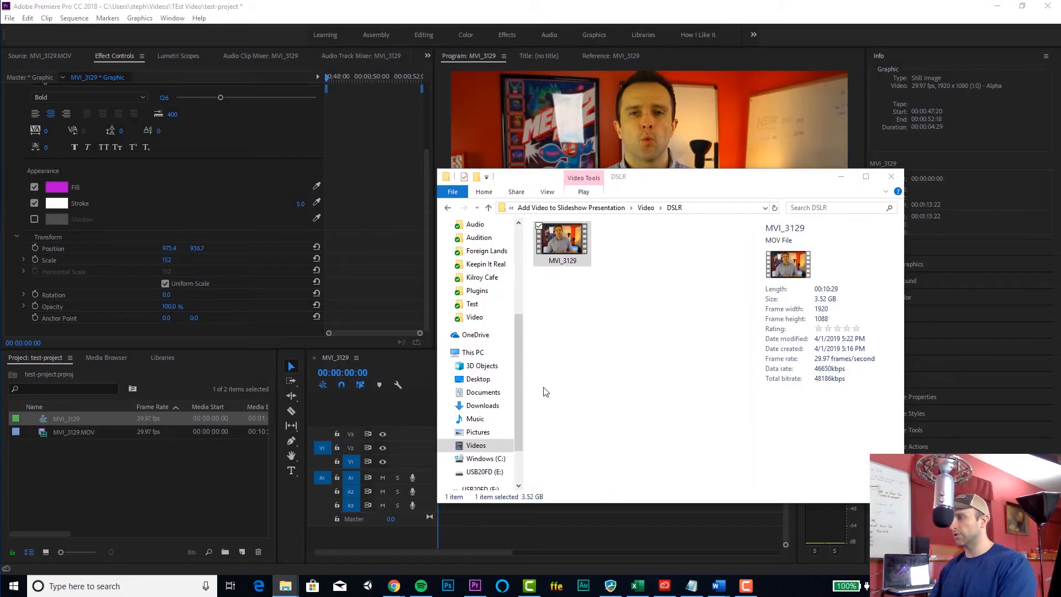
click(624, 383)
click(475, 445)
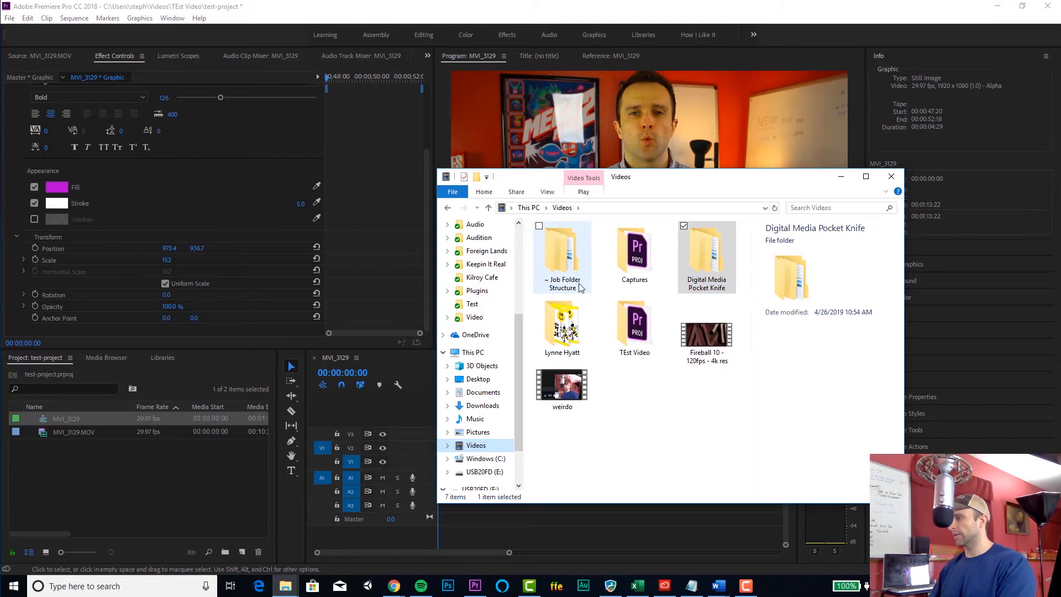
double_click(641, 324)
double_click(561, 332)
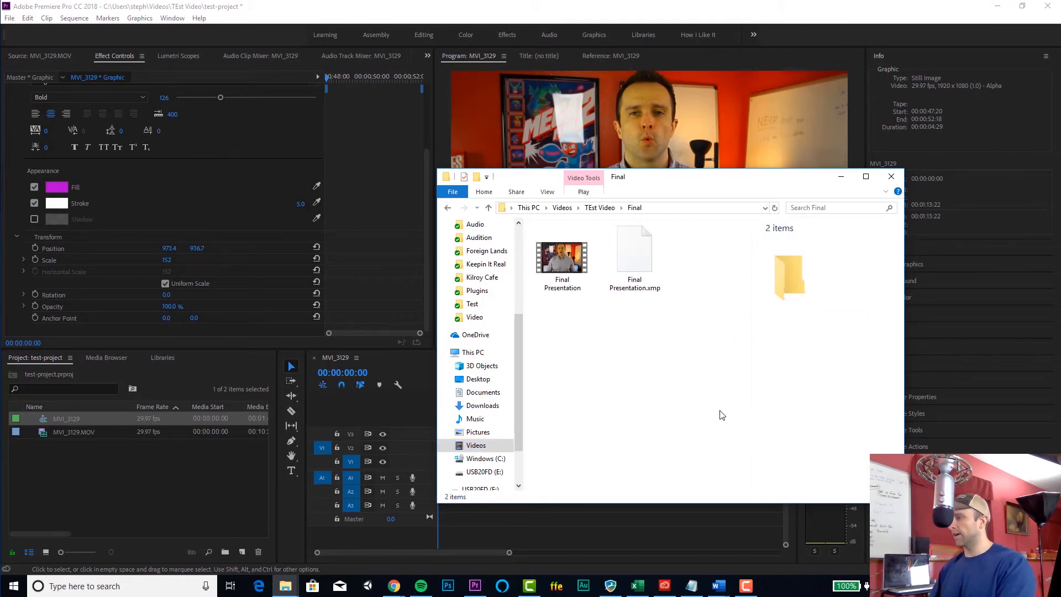
Open the exported Final Presentation video in Movies & TV, play its opening seconds and pause
click(580, 265)
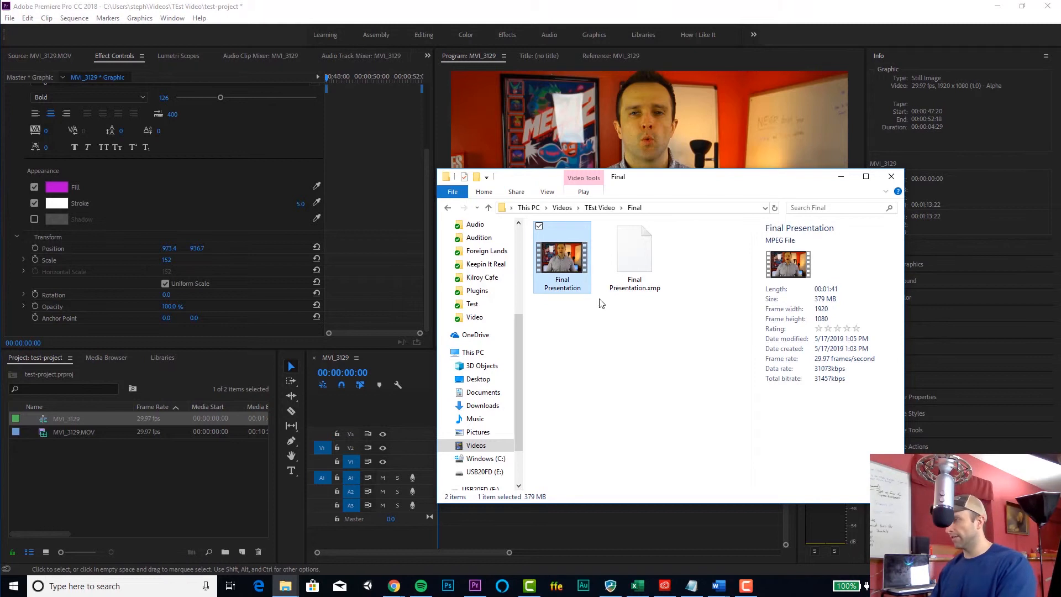
double_click(574, 267)
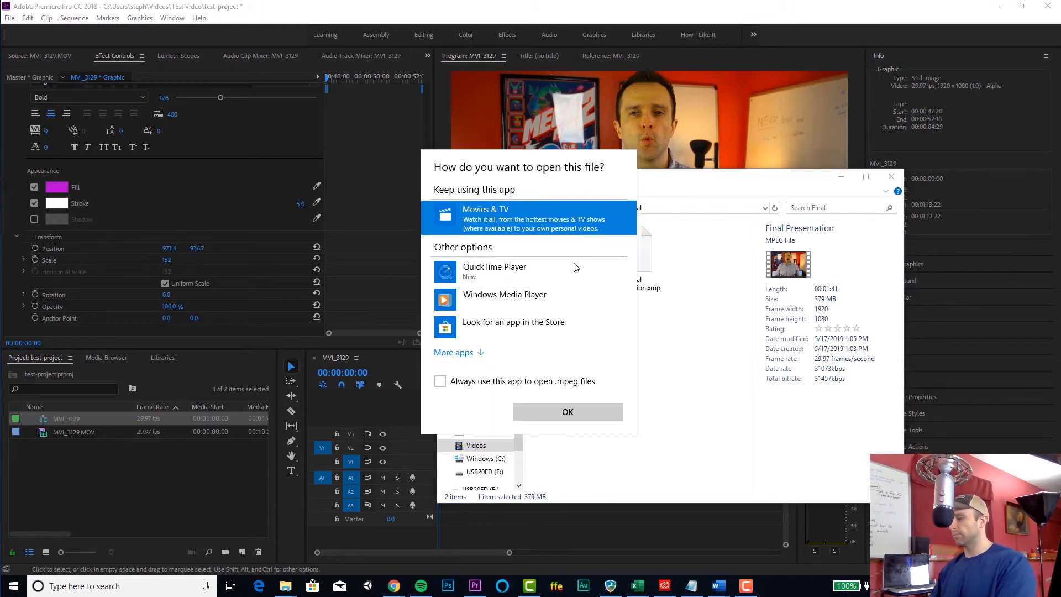
click(571, 412)
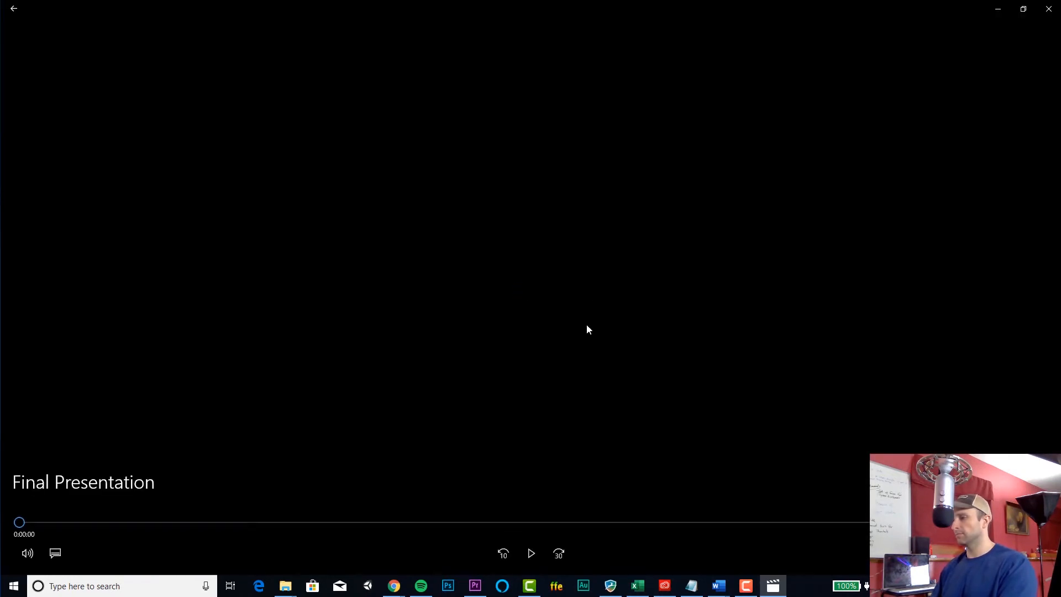
click(531, 554)
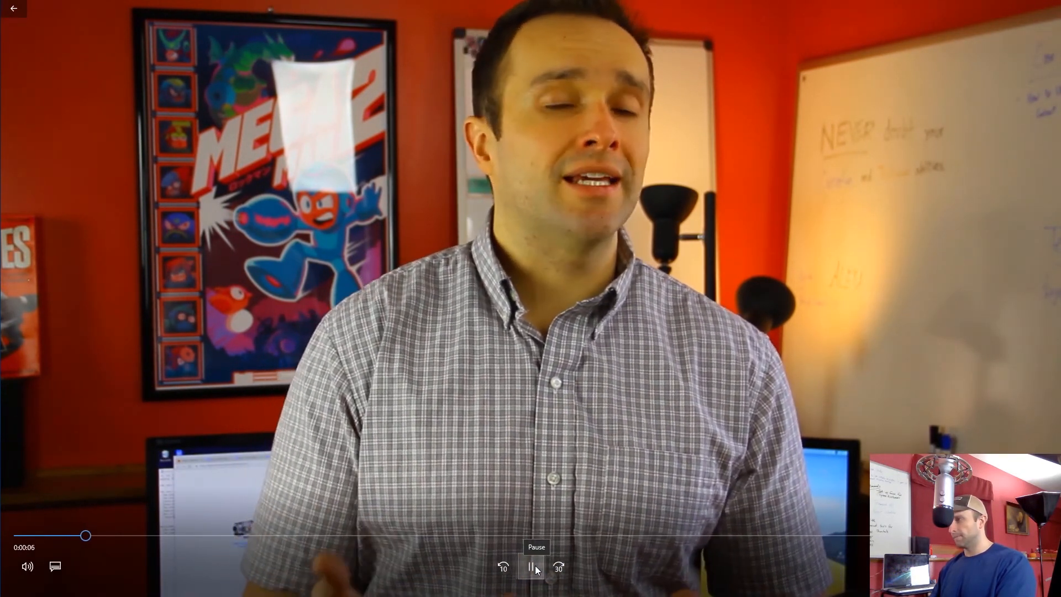
click(535, 565)
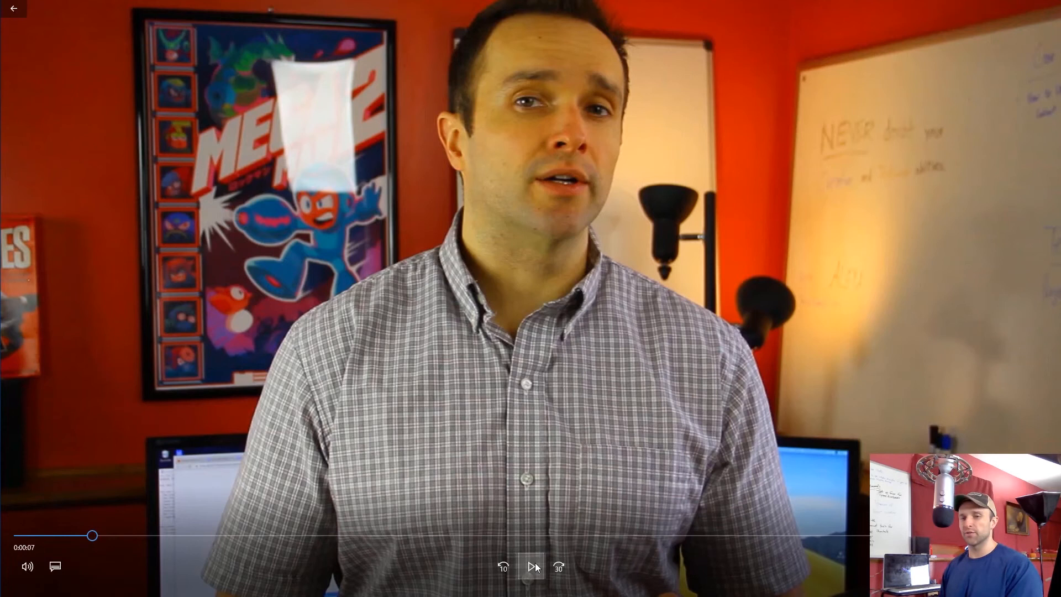
Resume the video with the sound muted, skim through its middle and end, and pause at about 0:56
click(533, 567)
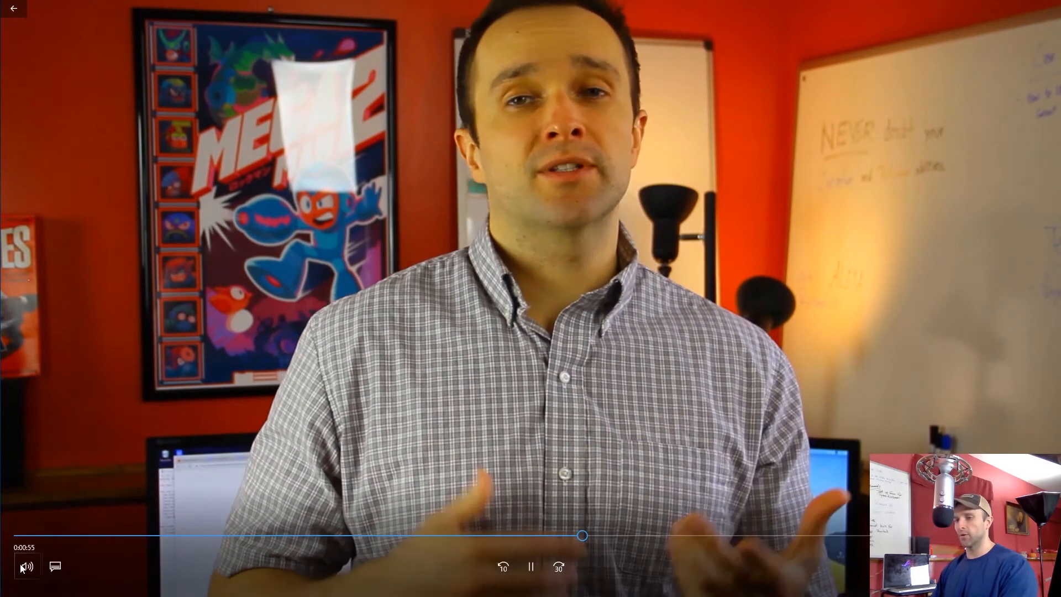
drag(138, 530, 39, 532)
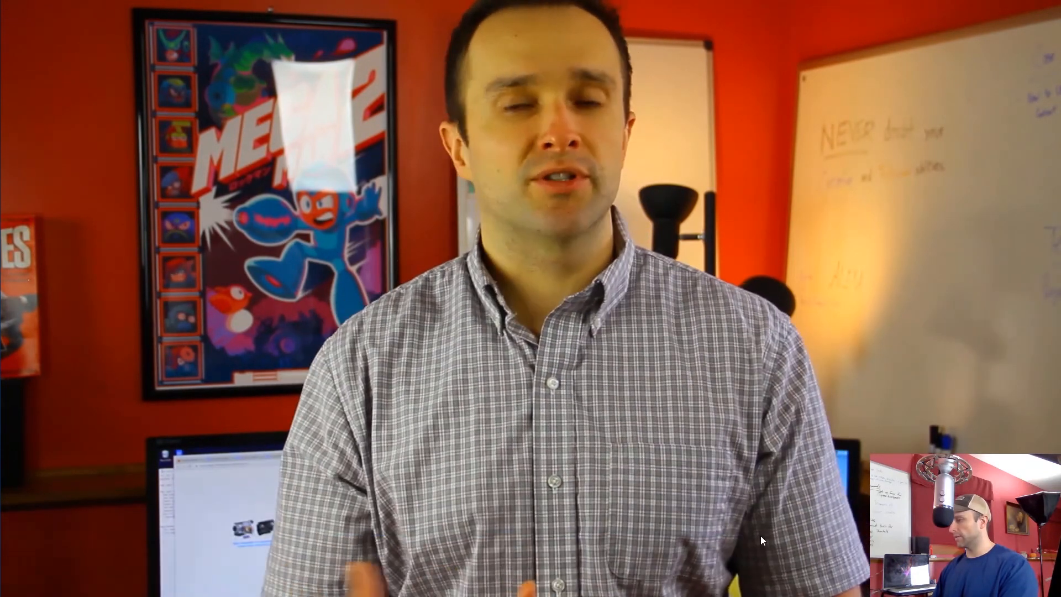
click(827, 535)
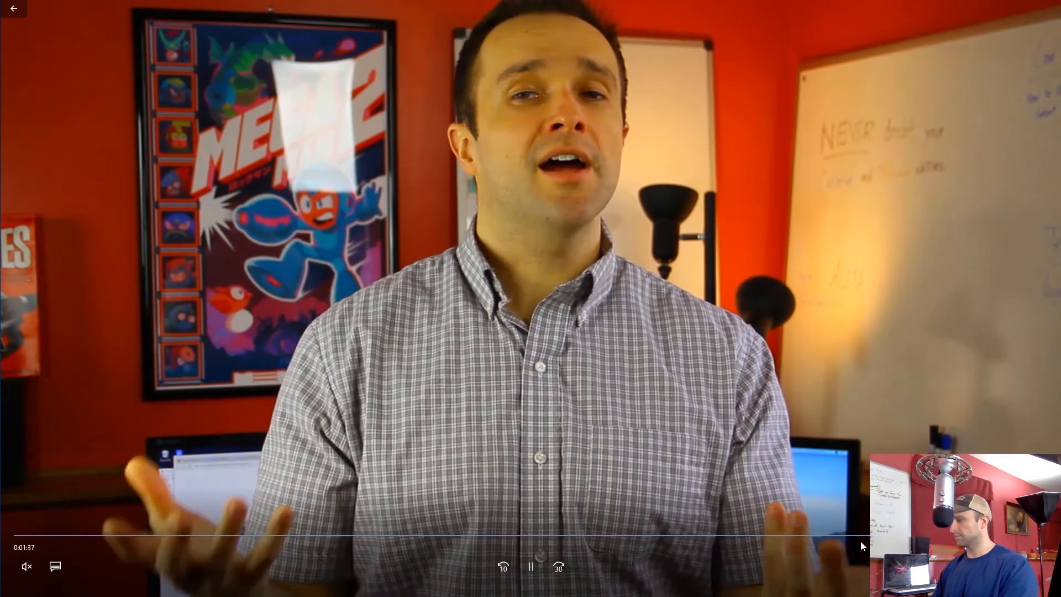
click(658, 538)
click(540, 538)
click(486, 536)
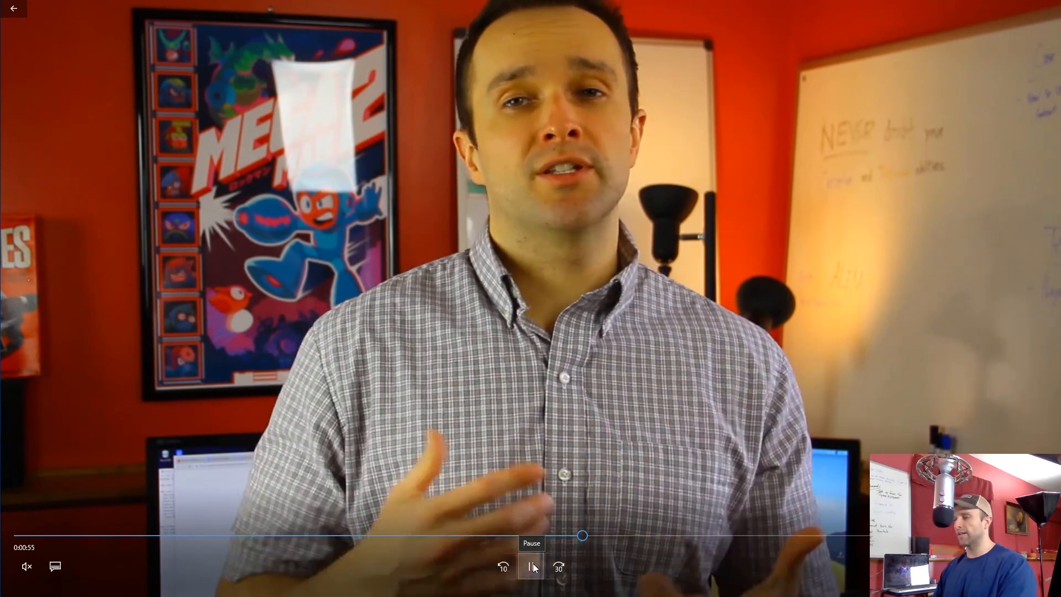
click(533, 564)
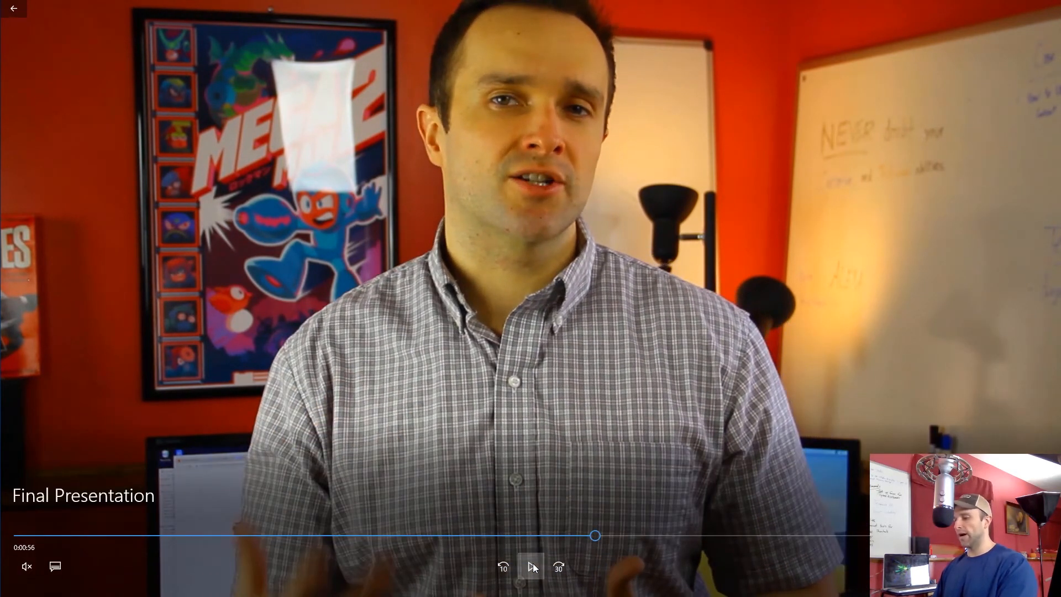